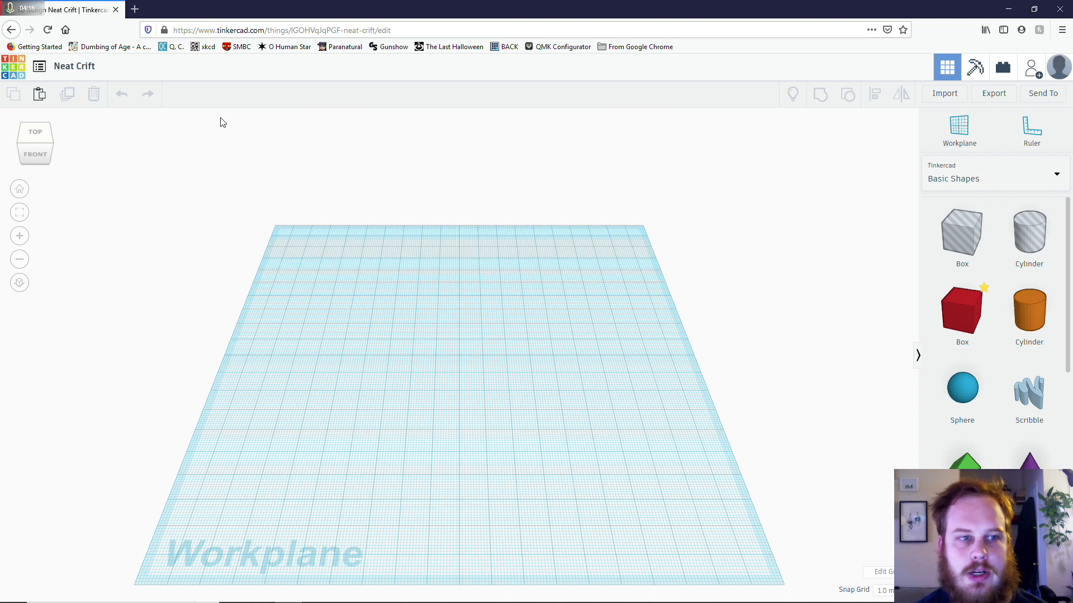
# - Rename the design as "lush tub"
pyautogui.click(89, 67)
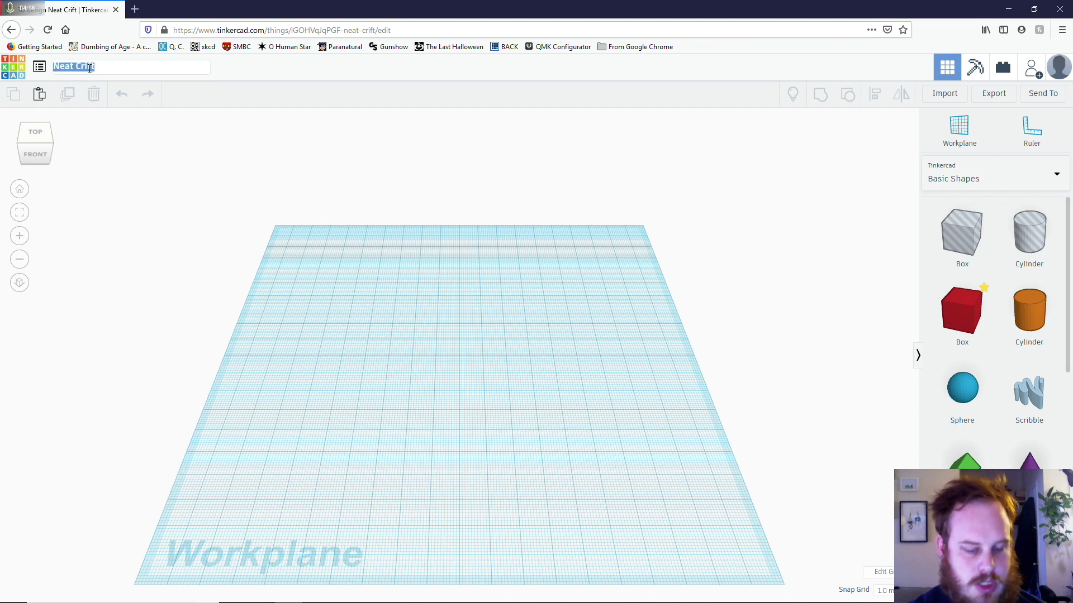
pyautogui.write('lush tub')
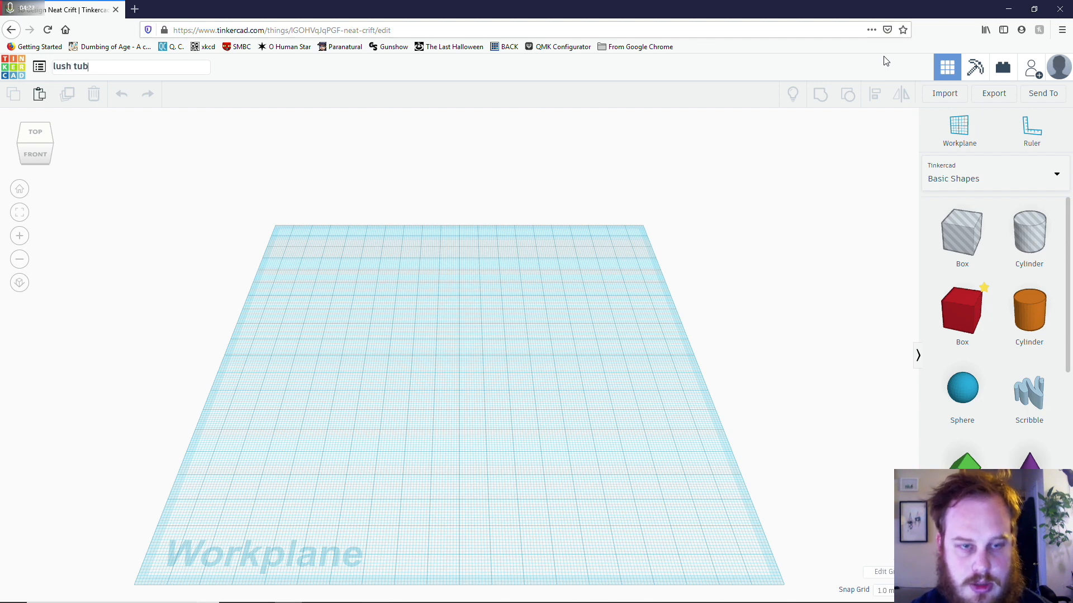
pyautogui.click(582, 377)
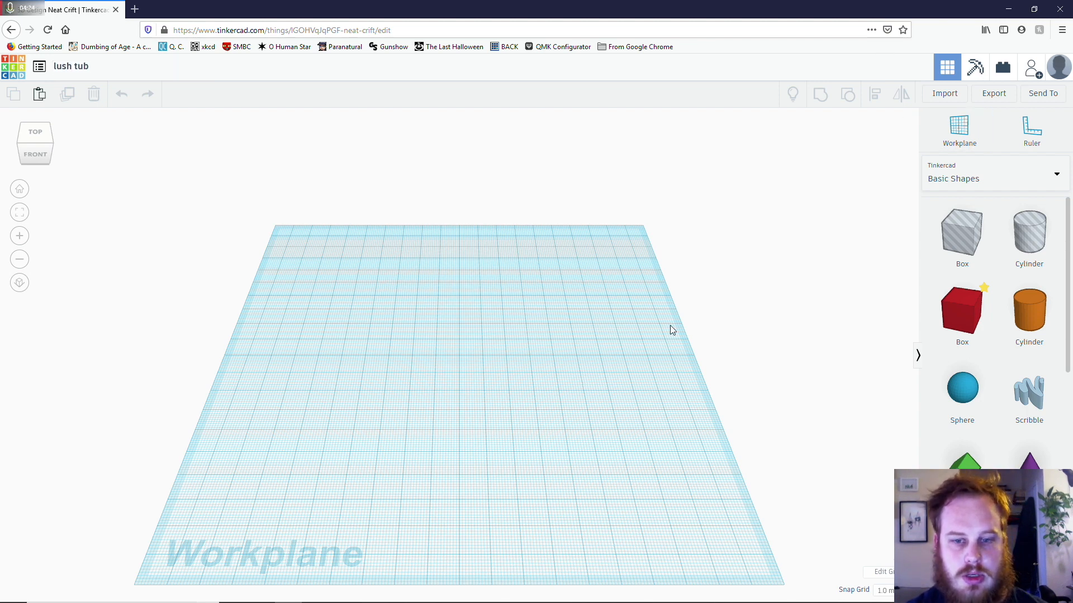
# - Place a cylinder hole near the middle of the workplane and set its width and length to 75 mm each
pyautogui.moveTo(1014, 256); pyautogui.dragTo(475, 356)
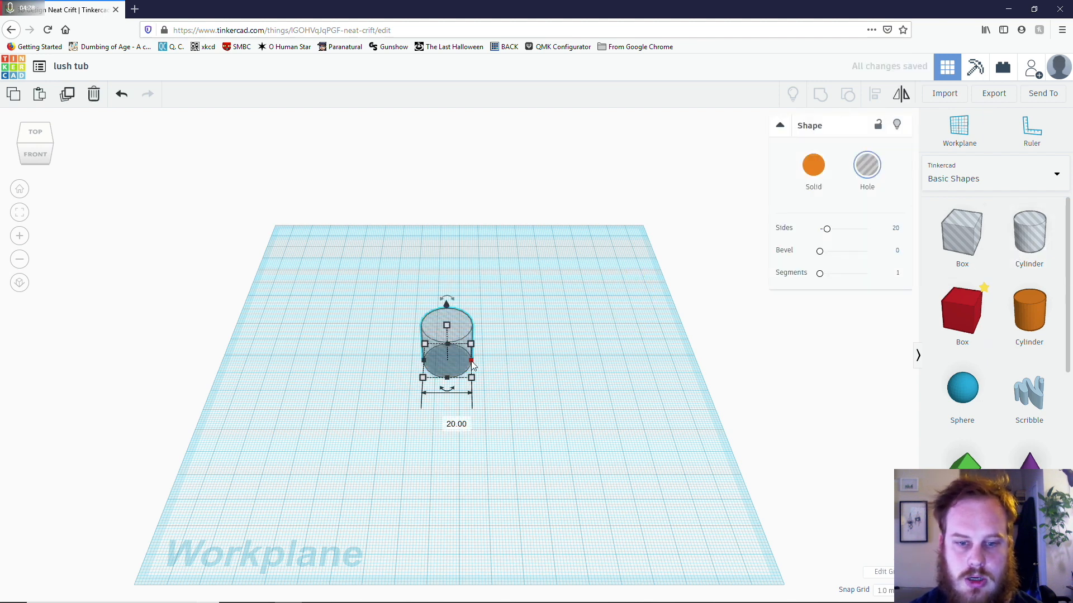
pyautogui.click(445, 419)
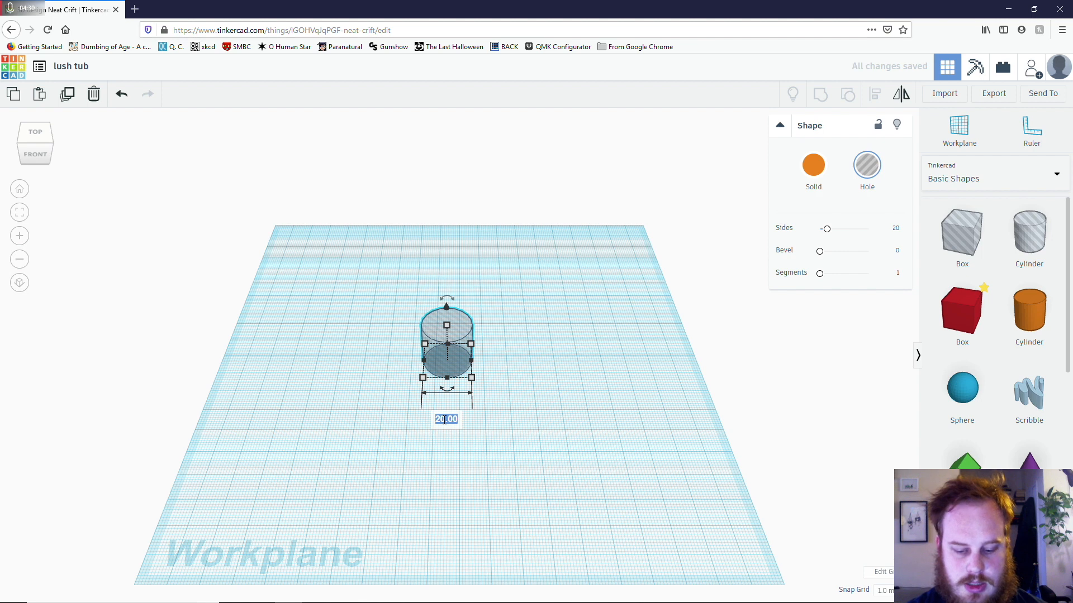
pyautogui.write('75')
pyautogui.press('Return')
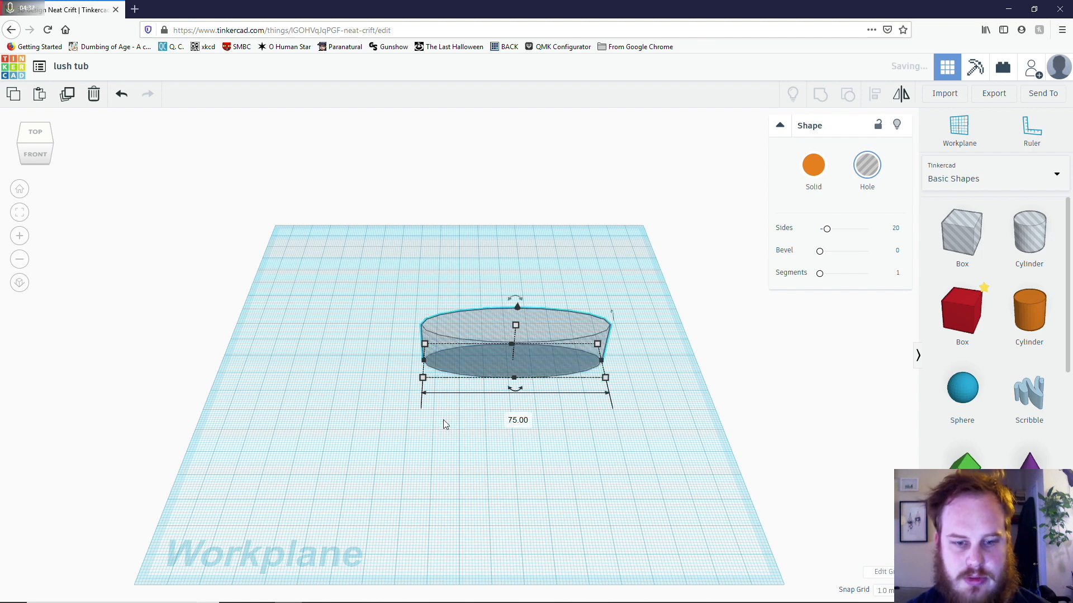
pyautogui.click(511, 345)
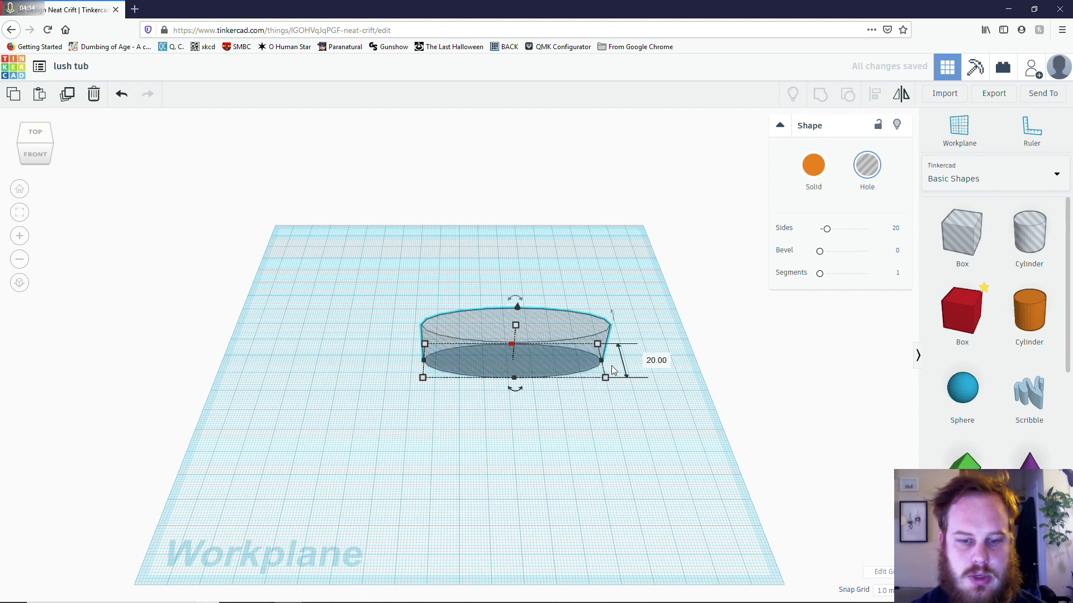
pyautogui.click(657, 361)
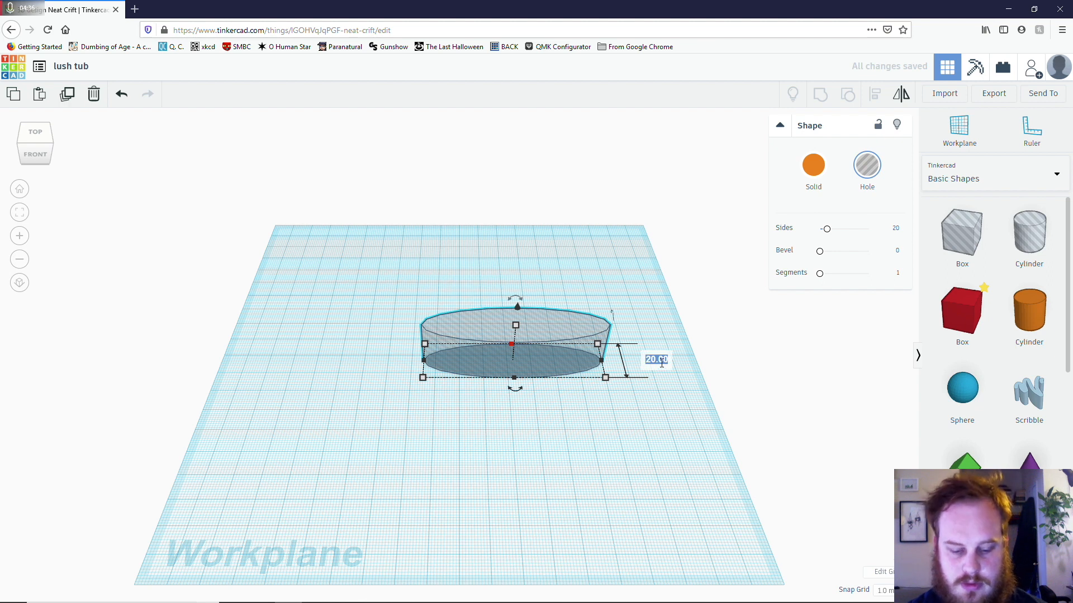
pyautogui.write('75')
pyautogui.press('Return')
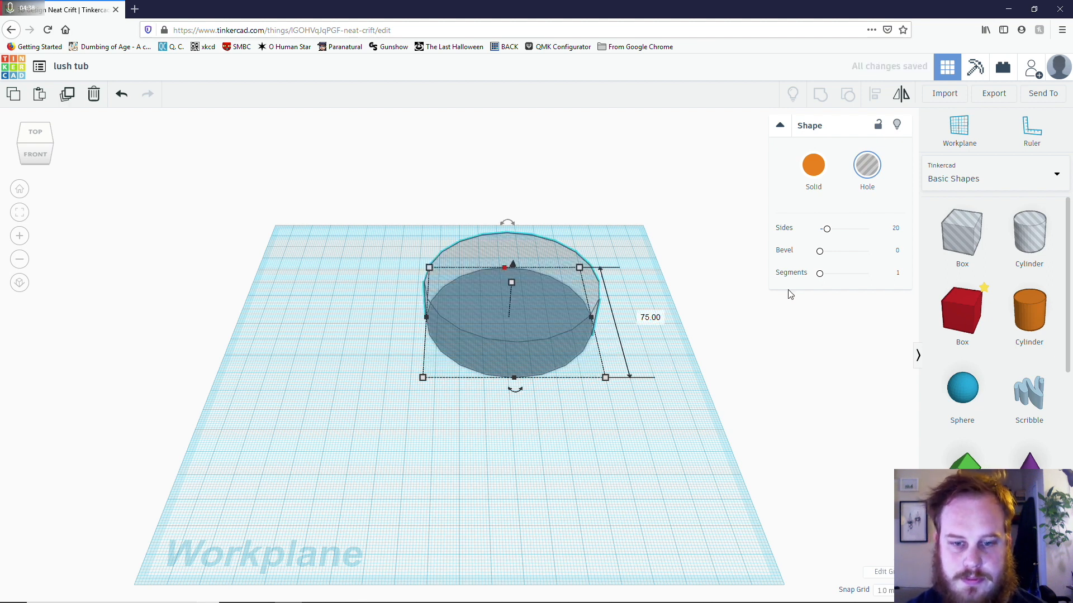
# - Give the cylinder hole 64 sides and set its height to 56 mm
pyautogui.moveTo(827, 229); pyautogui.dragTo(867, 229)
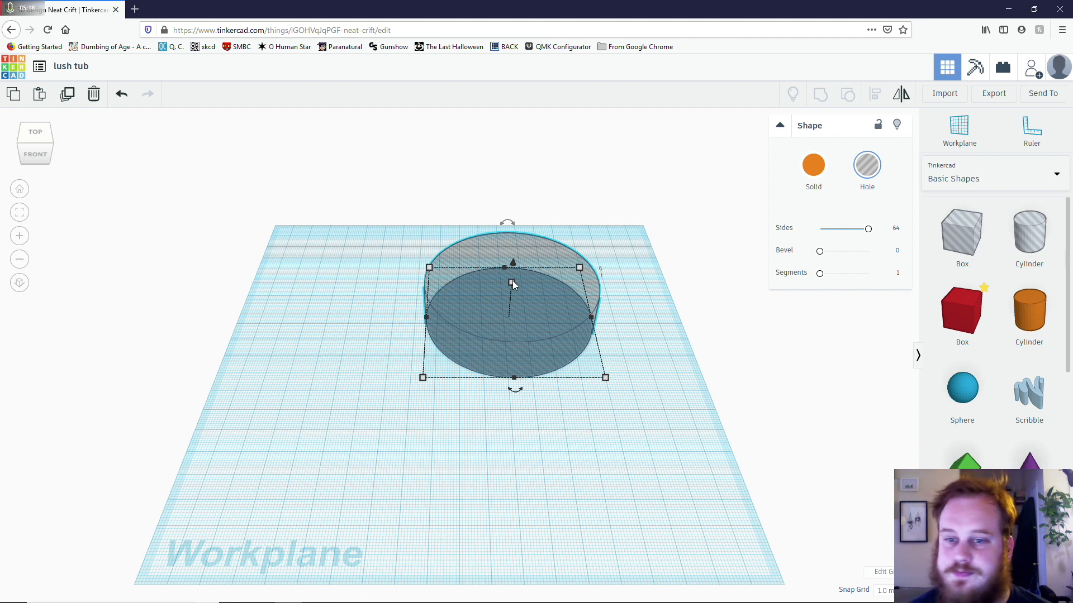
pyautogui.click(565, 300)
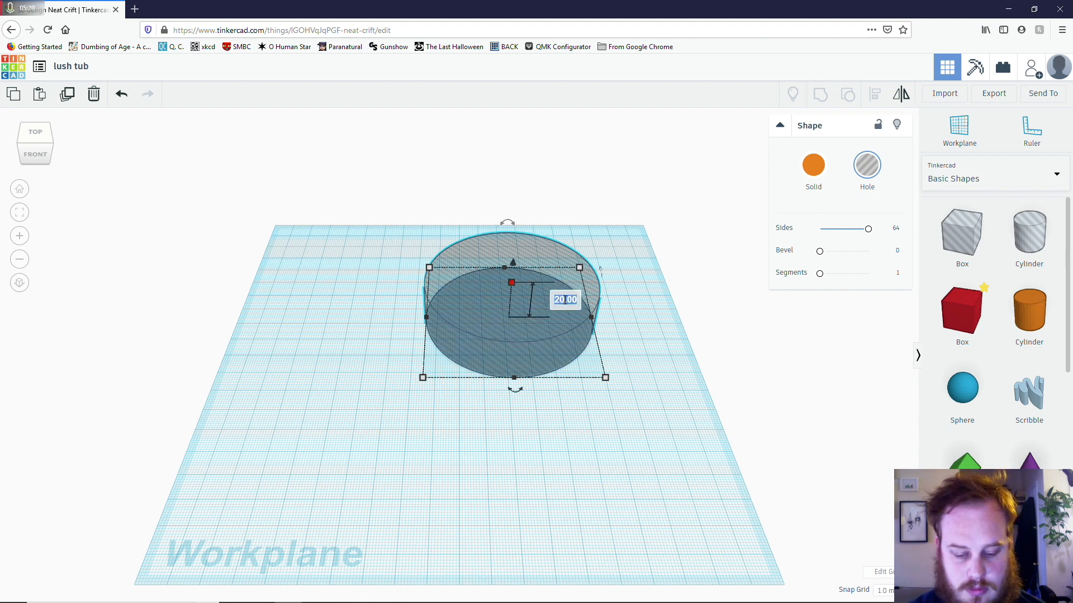
pyautogui.write('56')
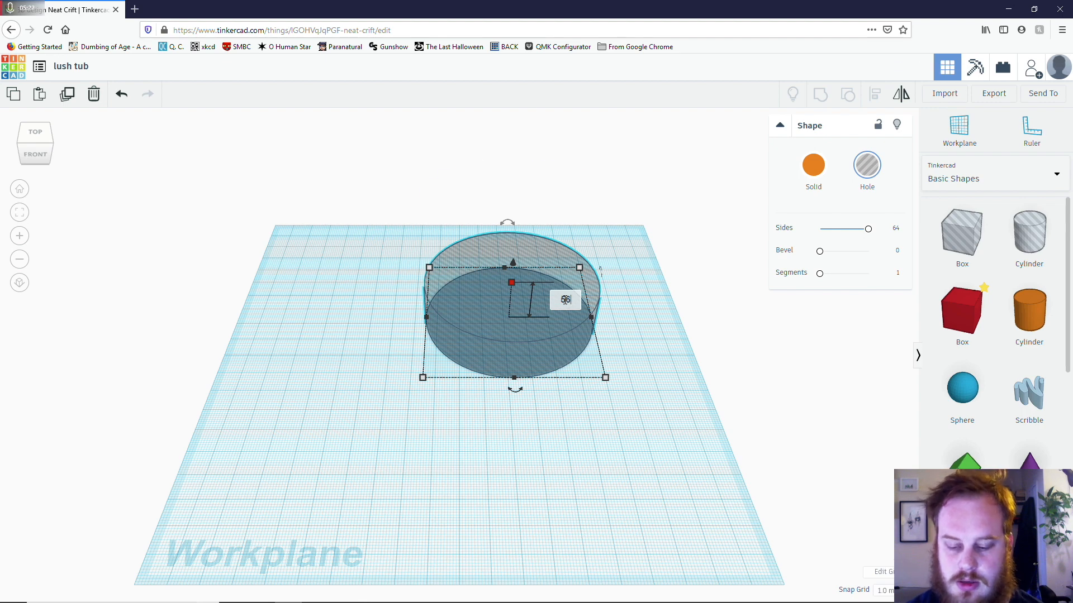
pyautogui.press('Return')
pyautogui.click(581, 450)
pyautogui.moveTo(581, 450); pyautogui.dragTo(921, 343, button='right')
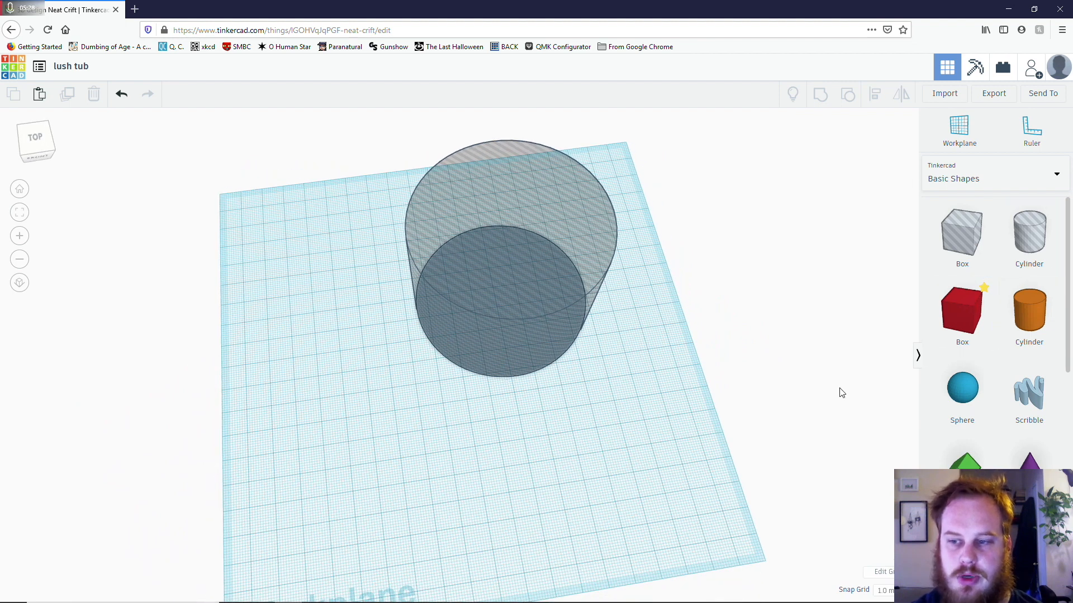
pyautogui.moveTo(962, 311); pyautogui.dragTo(415, 383)
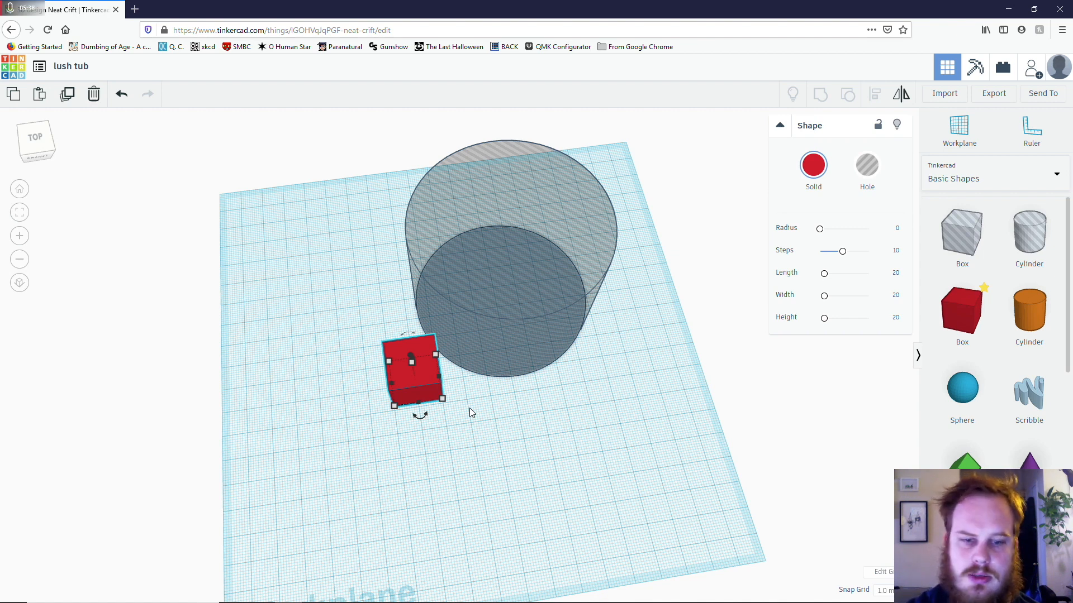
pyautogui.press('Delete')
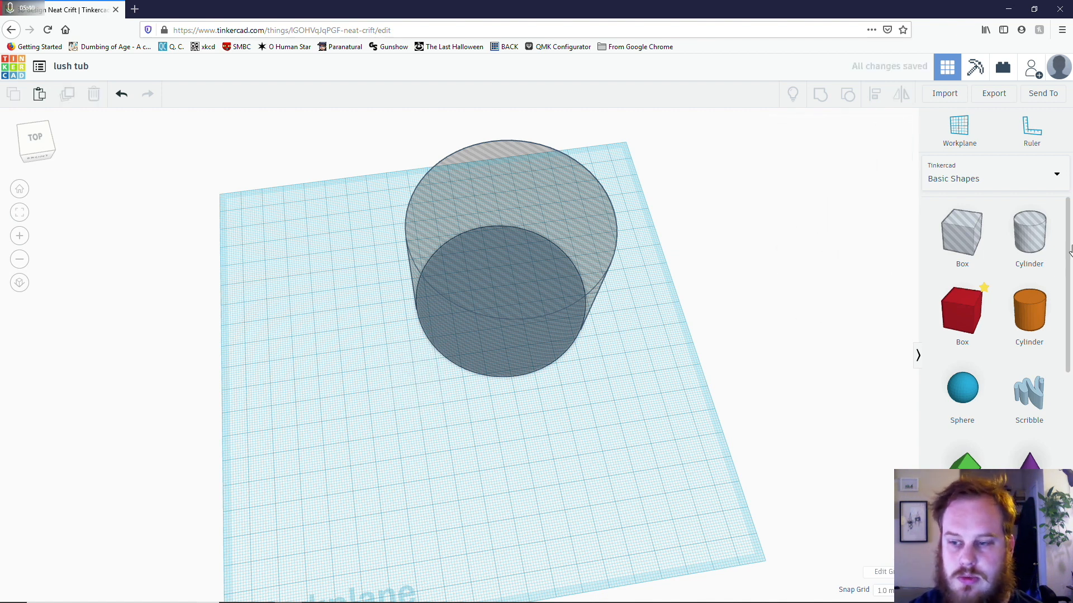
pyautogui.scroll(-10, 963, 391)
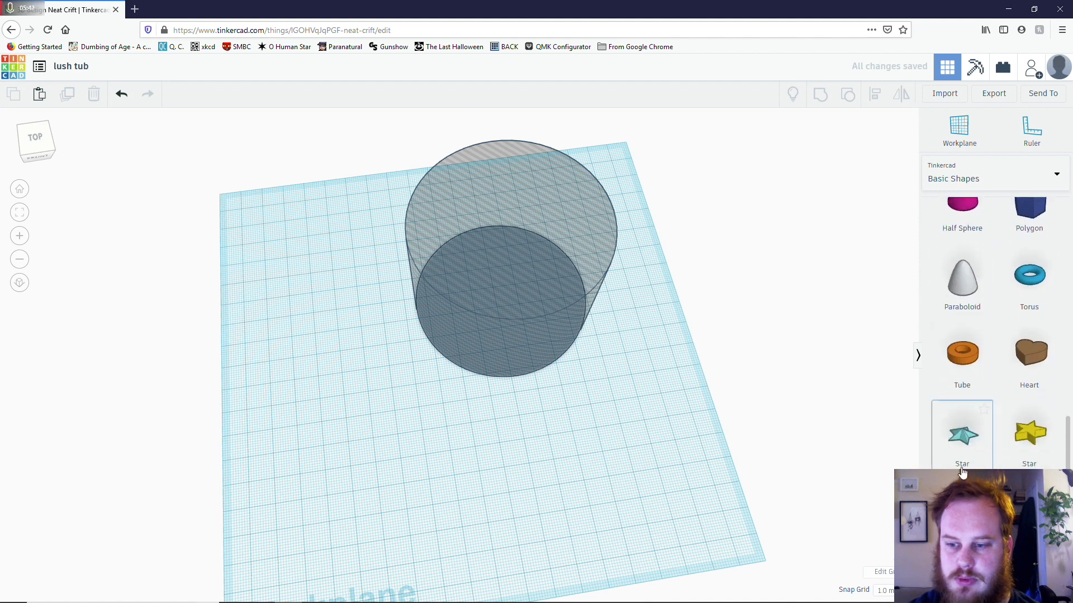
pyautogui.scroll(-1, 972, 419)
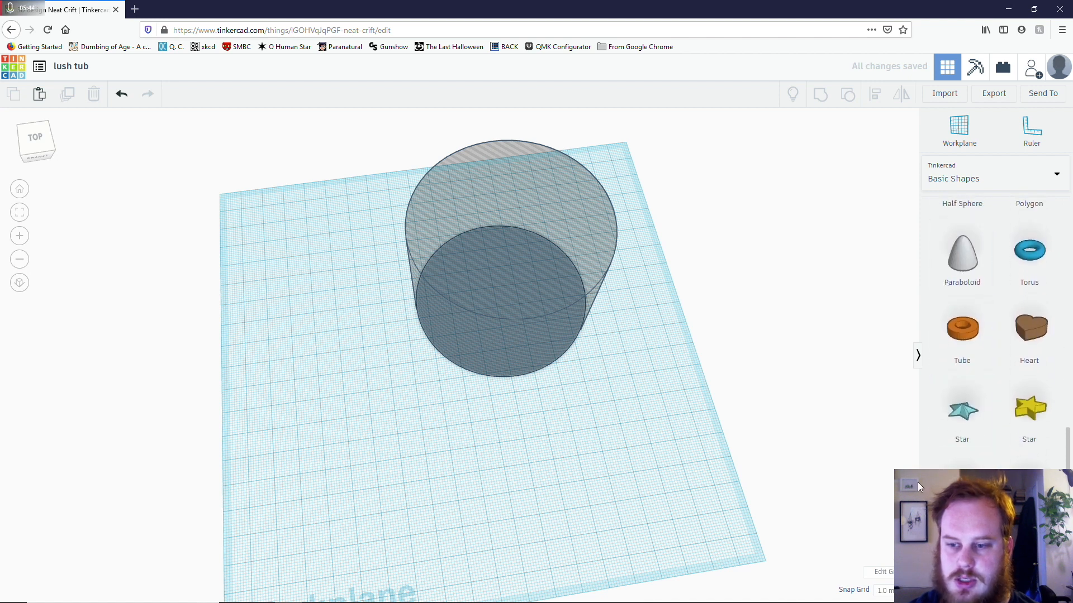
pyautogui.scroll(2, 970, 315)
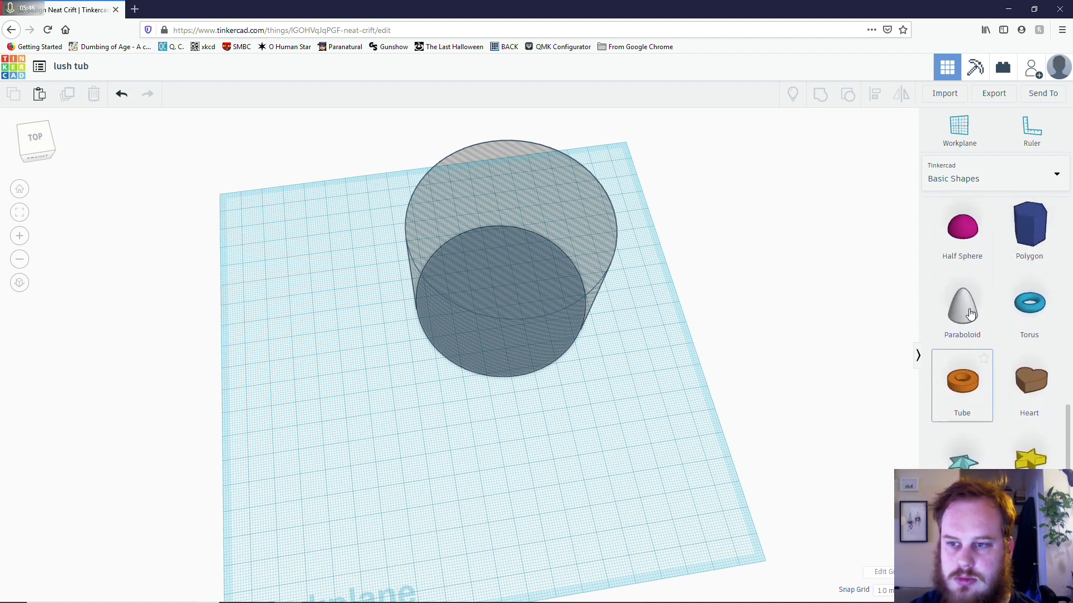
pyautogui.scroll(1, 971, 315)
# - Place a SoftBox from the Featured shape generators on the workplane beside the cylinder hole
pyautogui.click(1055, 174)
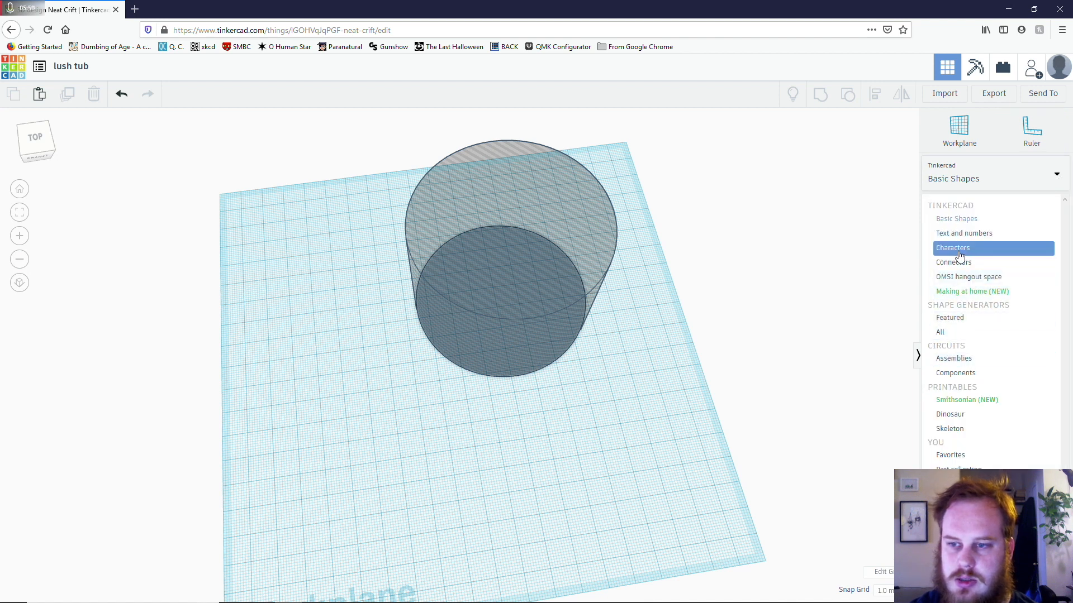
pyautogui.click(953, 323)
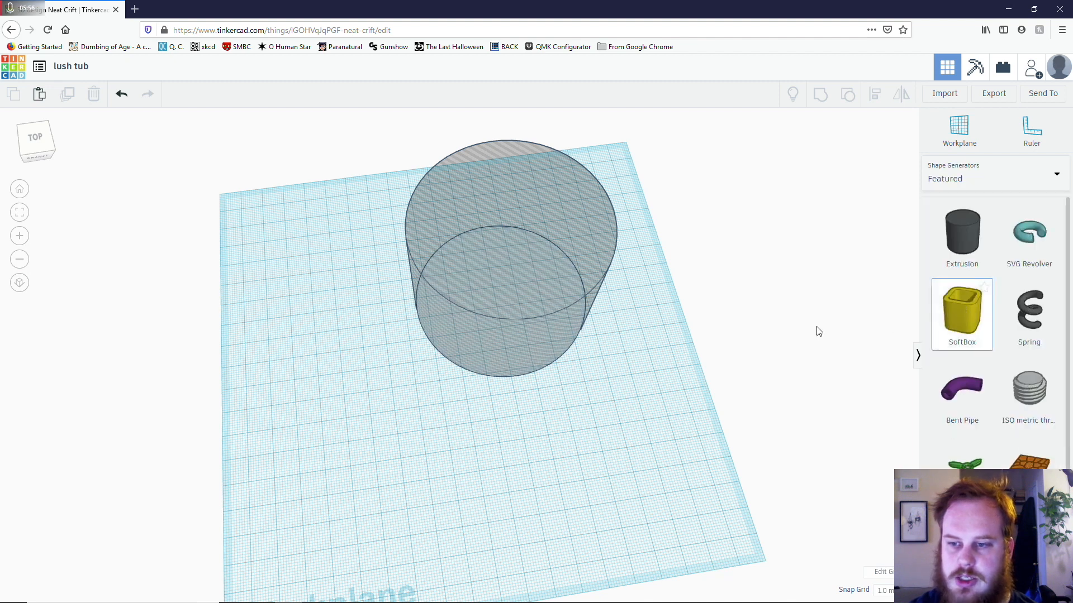
pyautogui.click(370, 385)
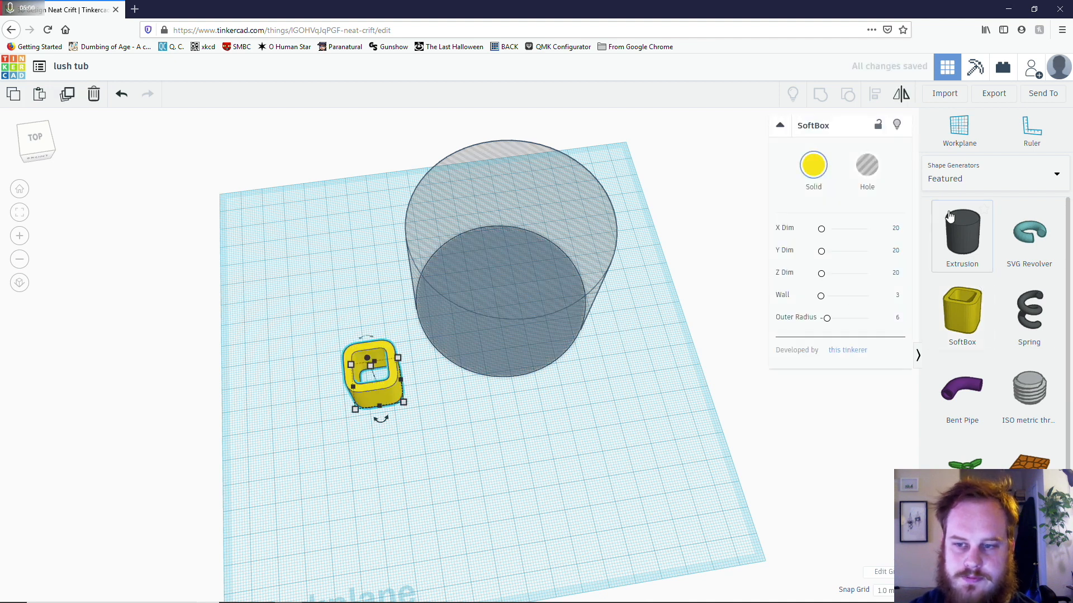
# - Set the SoftBox's wall thickness to 5
pyautogui.click(467, 251)
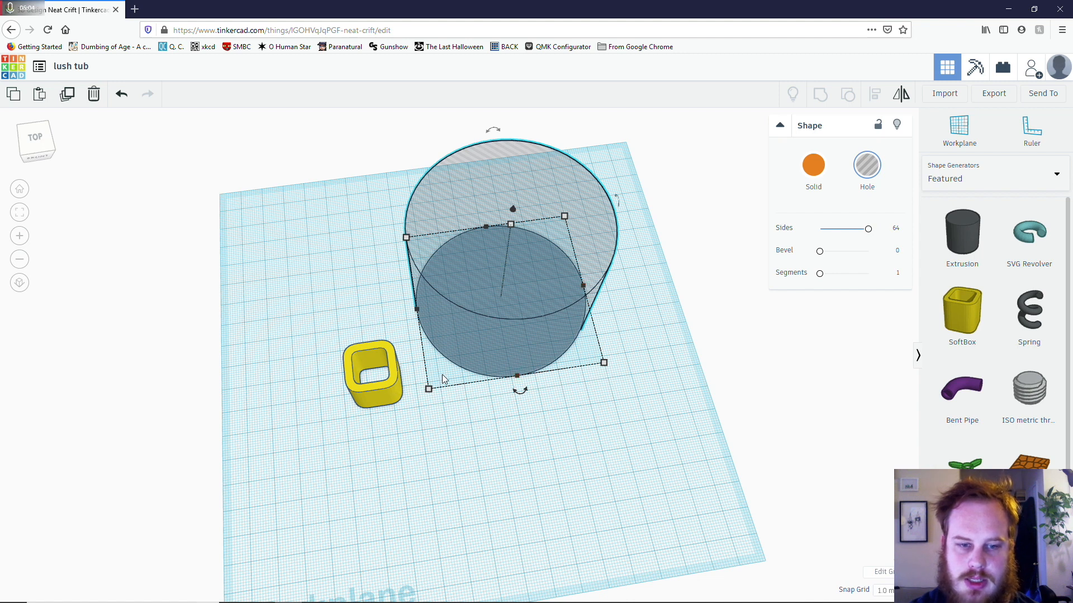
pyautogui.click(394, 376)
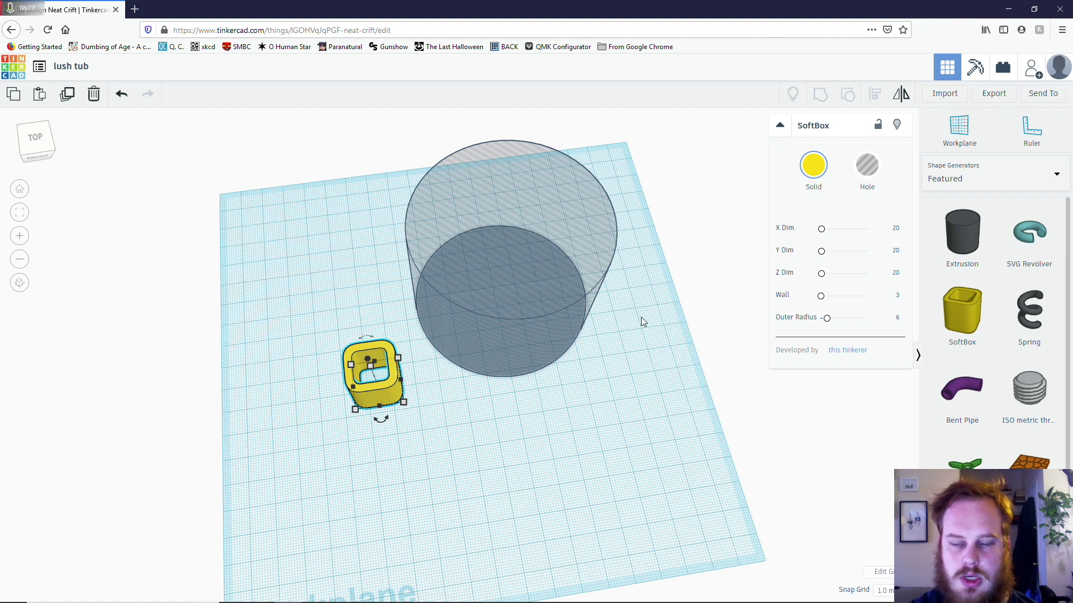
pyautogui.click(895, 229)
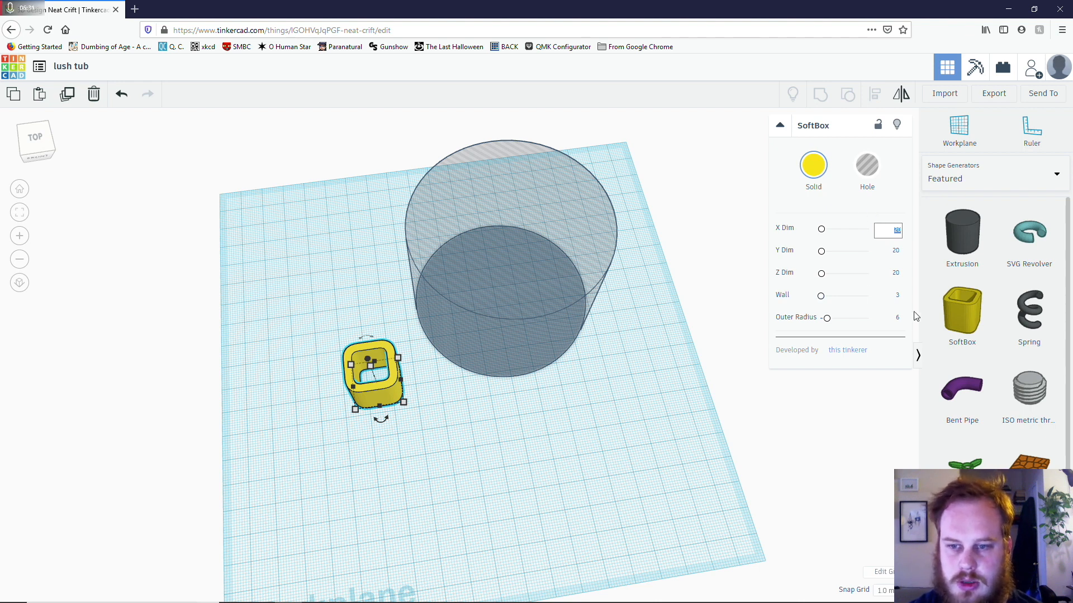
pyautogui.click(898, 297)
pyautogui.scroll(5, 521, 387)
pyautogui.moveTo(463, 428); pyautogui.dragTo(360, 209, button='right')
pyautogui.scroll(4, 350, 296)
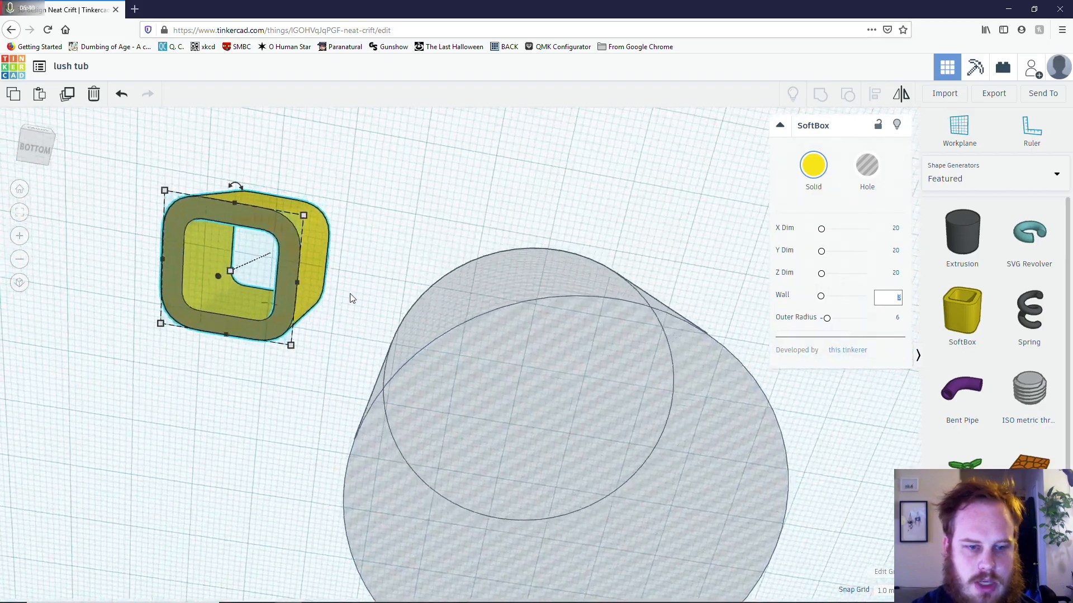
pyautogui.moveTo(290, 282); pyautogui.dragTo(504, 316, button='middle')
pyautogui.scroll(5, 440, 298)
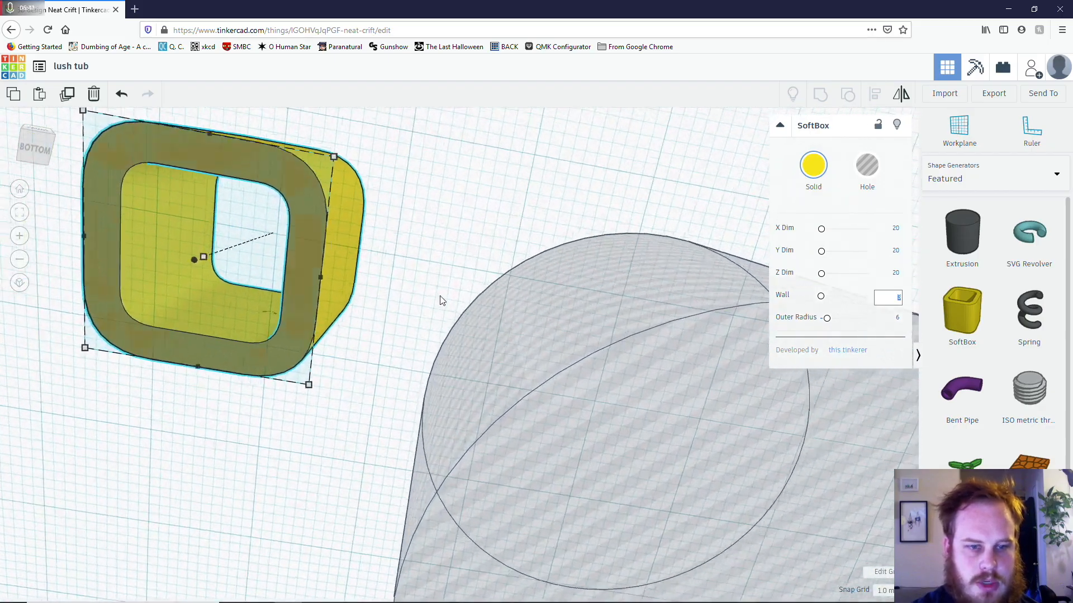
pyautogui.moveTo(174, 212); pyautogui.dragTo(246, 243, button='right')
pyautogui.scroll(-5, 370, 240)
pyautogui.moveTo(417, 273); pyautogui.dragTo(420, 367, button='right')
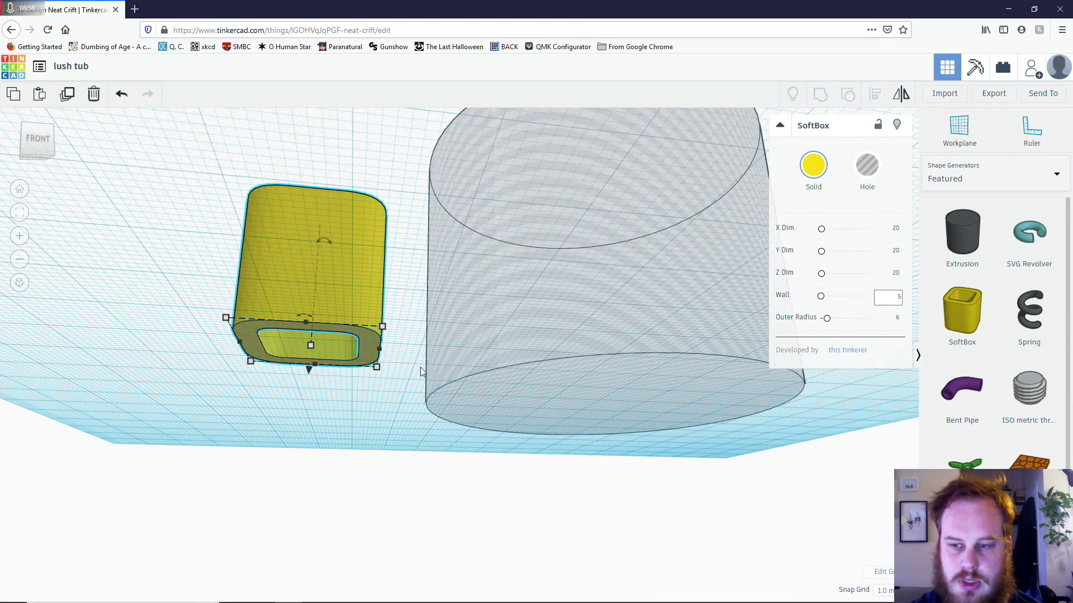
pyautogui.press('Return')
pyautogui.moveTo(301, 343); pyautogui.dragTo(392, 393, button='right')
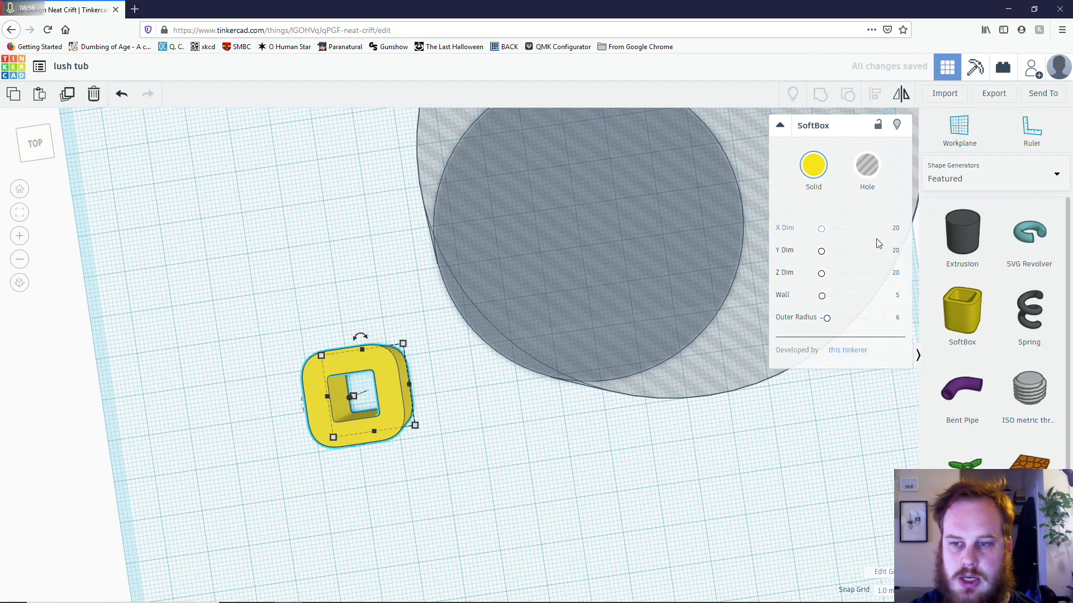
# - Set the SoftBox's Z dimension to 56 to match the cylinder hole's height
pyautogui.moveTo(665, 385); pyautogui.dragTo(601, 302, button='right')
pyautogui.scroll(-3, 592, 298)
pyautogui.click(589, 300)
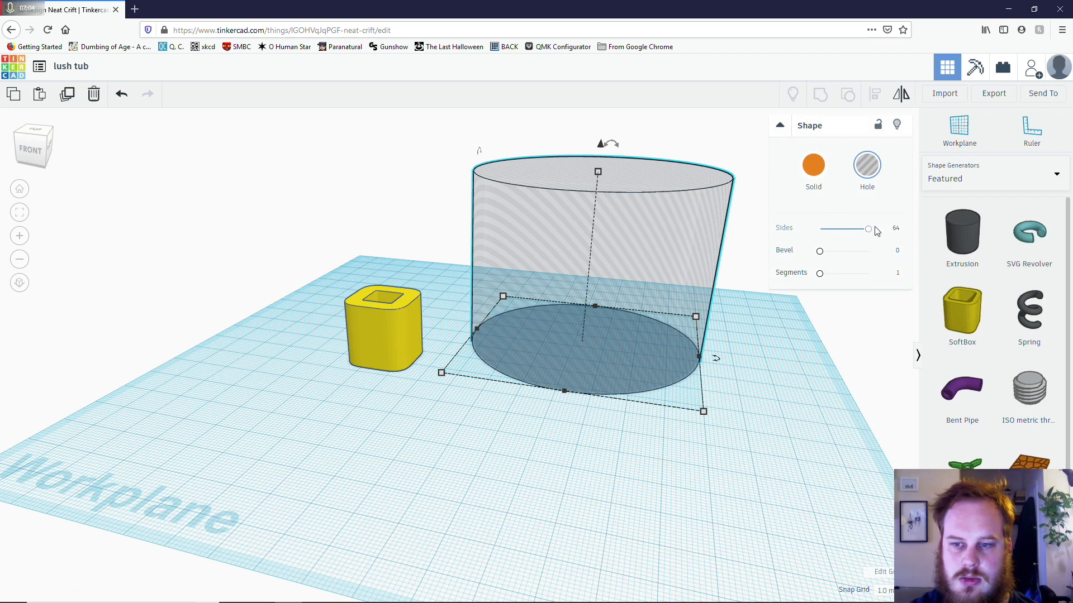
pyautogui.click(405, 320)
pyautogui.click(897, 273)
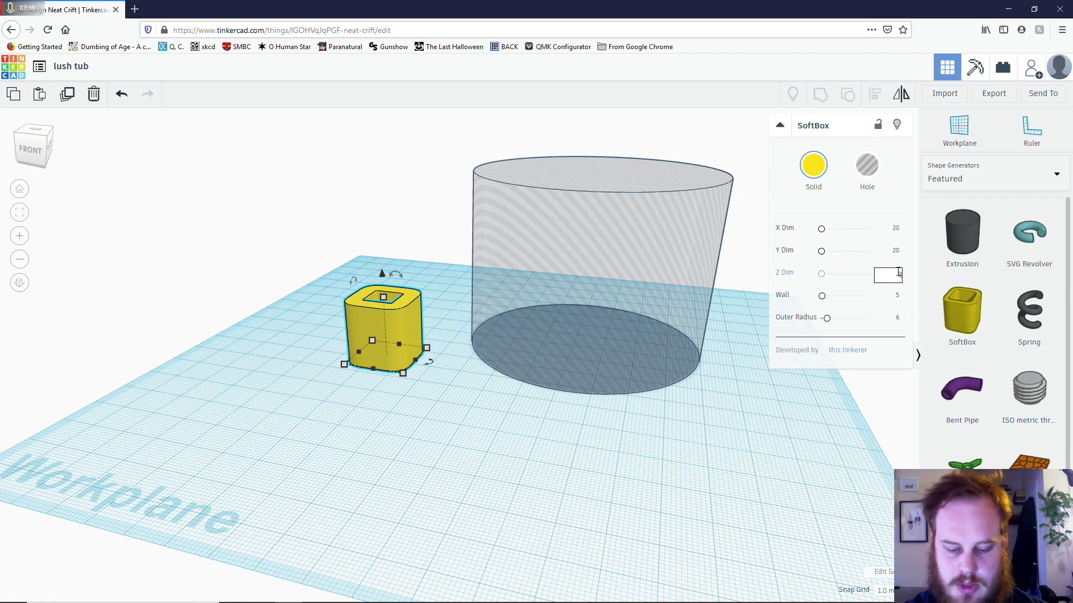
pyautogui.write('56')
pyautogui.press('Return')
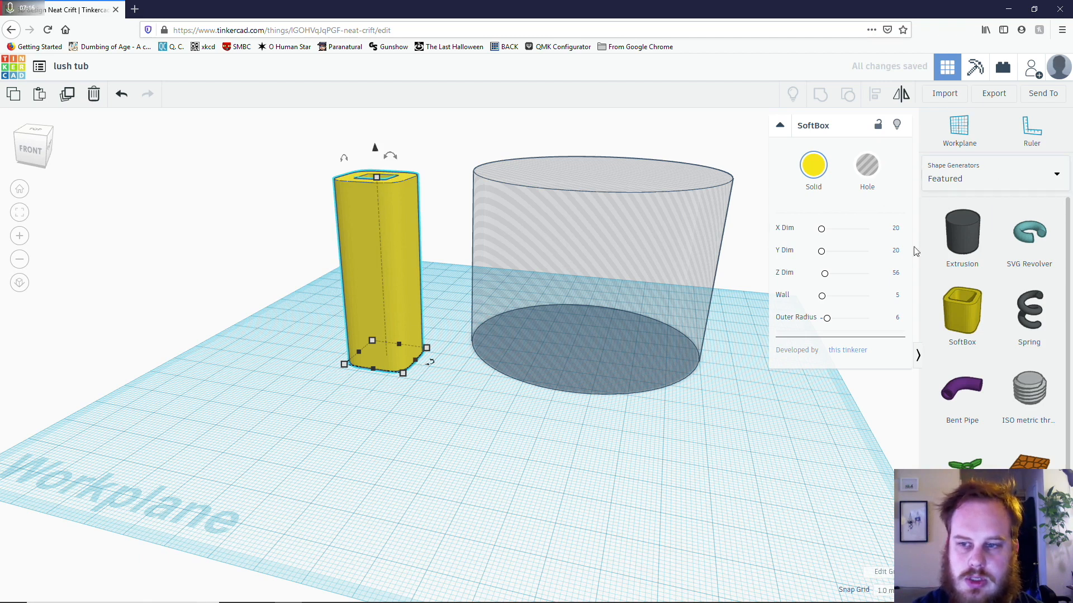
# - Check the cylinder hole's width and the thickness of the SoftBox's walls from above
pyautogui.click(896, 228)
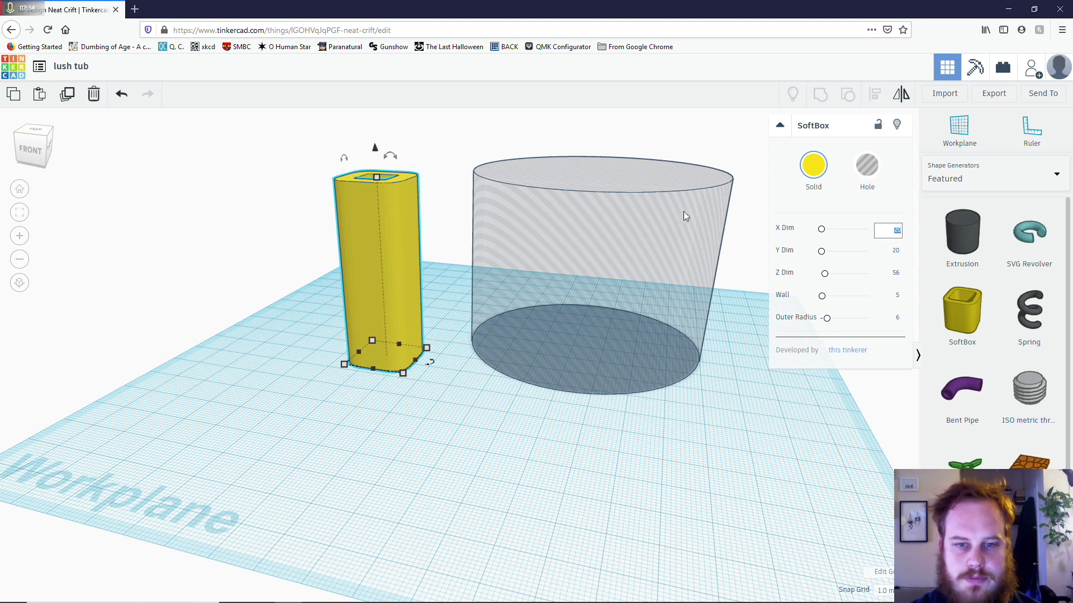
pyautogui.click(634, 250)
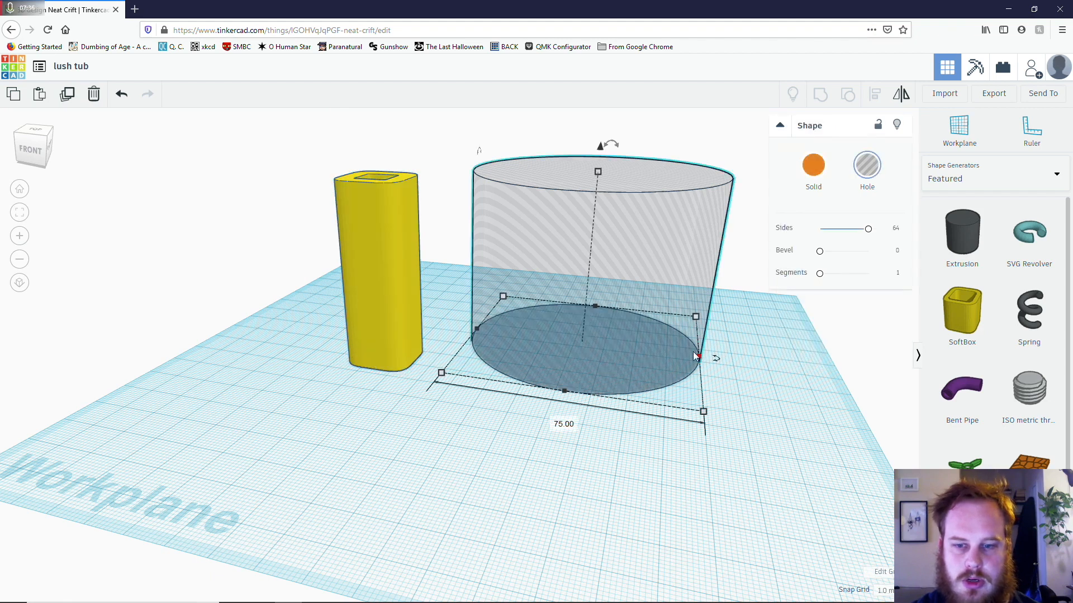
pyautogui.moveTo(358, 449); pyautogui.dragTo(359, 369, button='right')
pyautogui.click(386, 318)
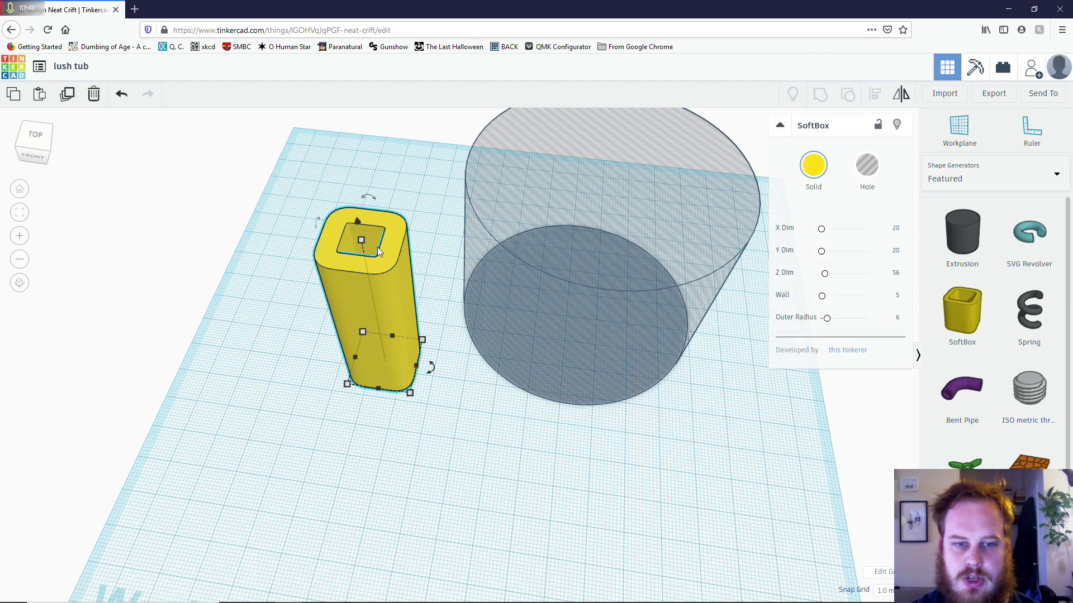
# - Switch to Calculator and add both 5 mm walls to the cylinder's width, computing 10 + 75
pyautogui.click(342, 593)
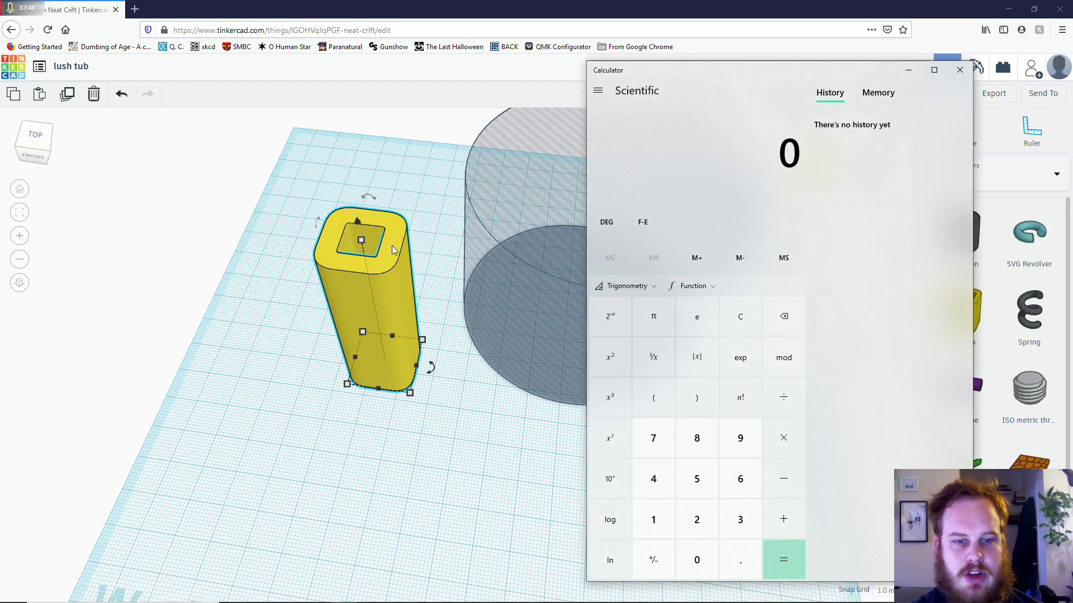
pyautogui.click(662, 532)
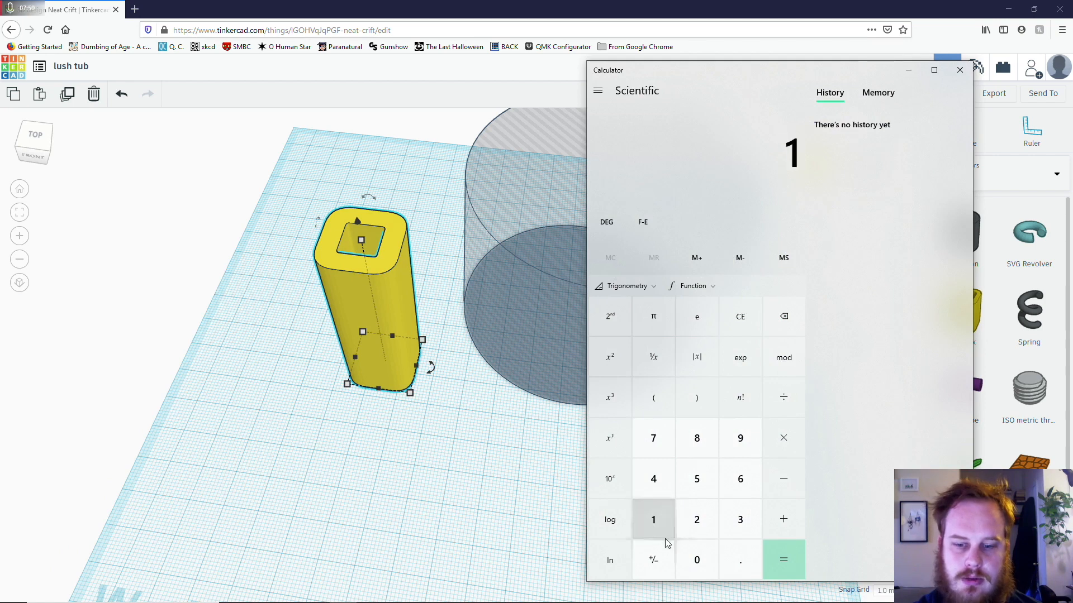
pyautogui.click(693, 561)
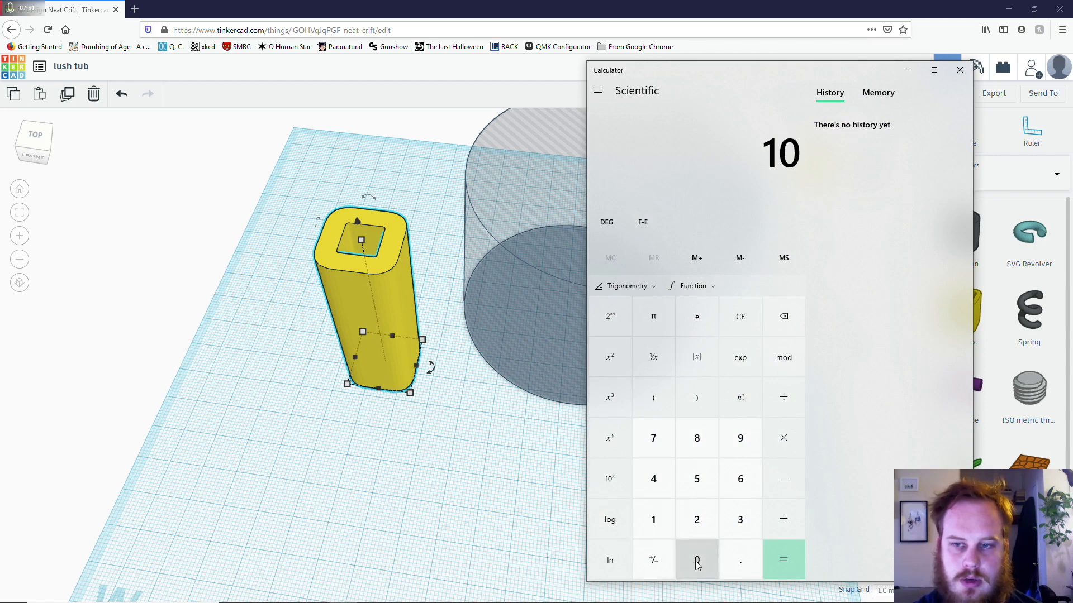
pyautogui.click(798, 519)
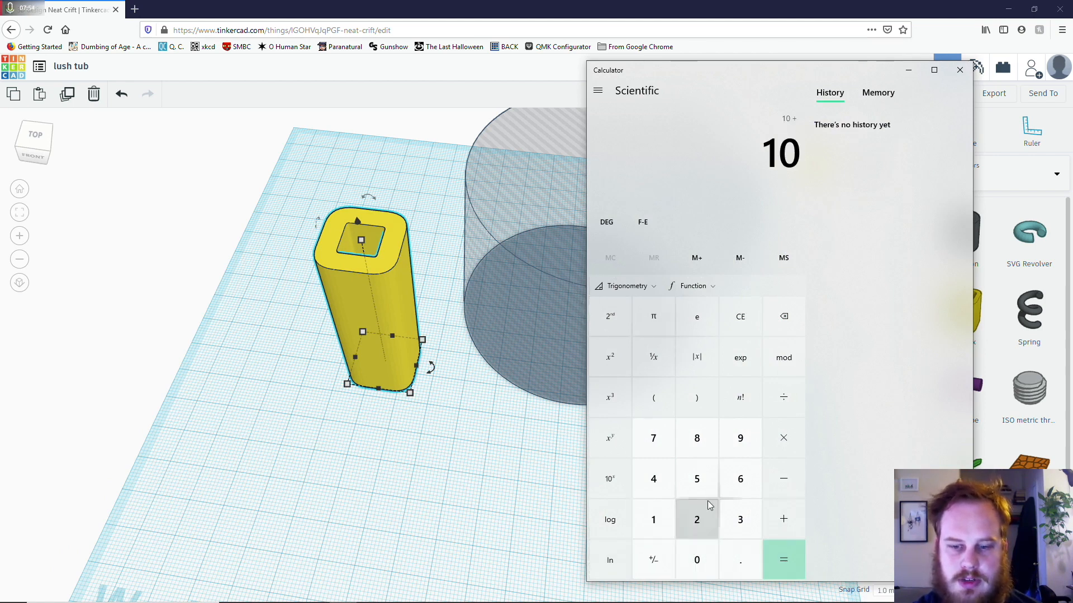
pyautogui.click(653, 436)
pyautogui.click(696, 477)
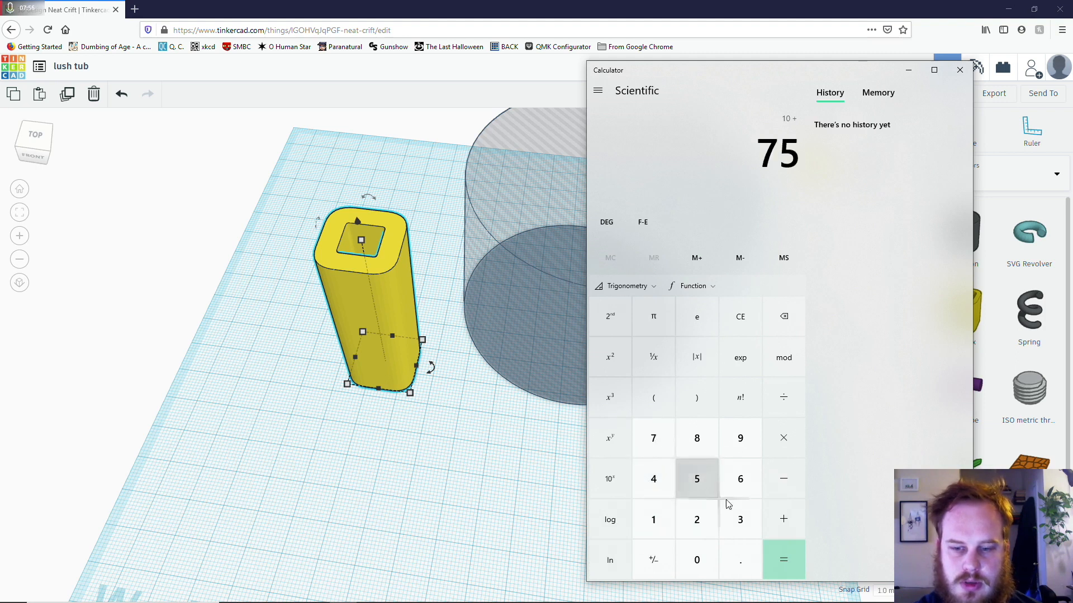
pyautogui.click(787, 562)
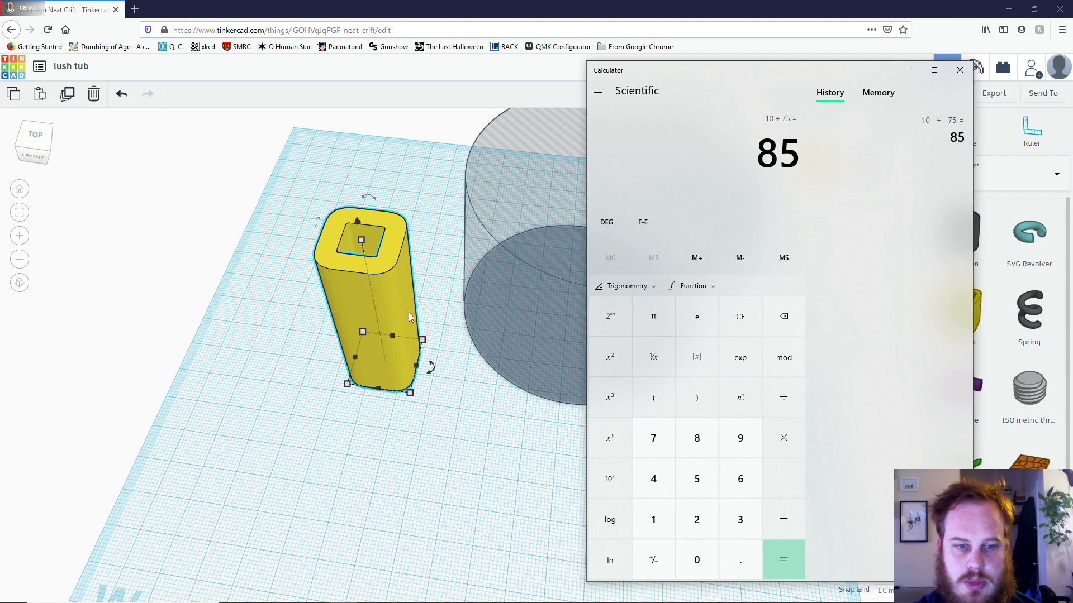
# - Return to Tinkercad and set the SoftBox's X and Y dimensions to 85
pyautogui.click(487, 394)
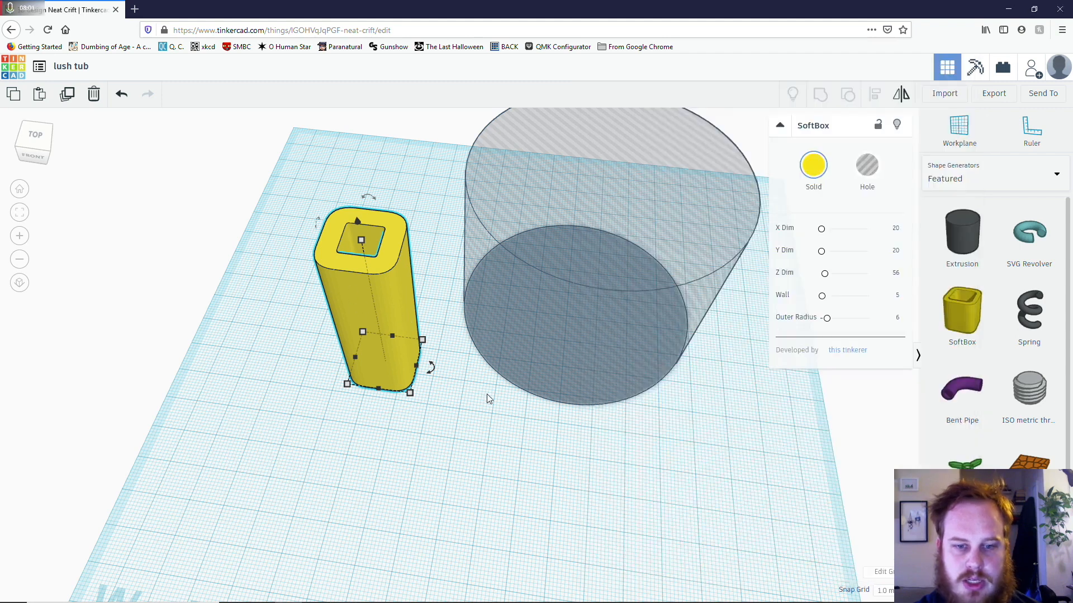
pyautogui.click(486, 310)
pyautogui.click(381, 336)
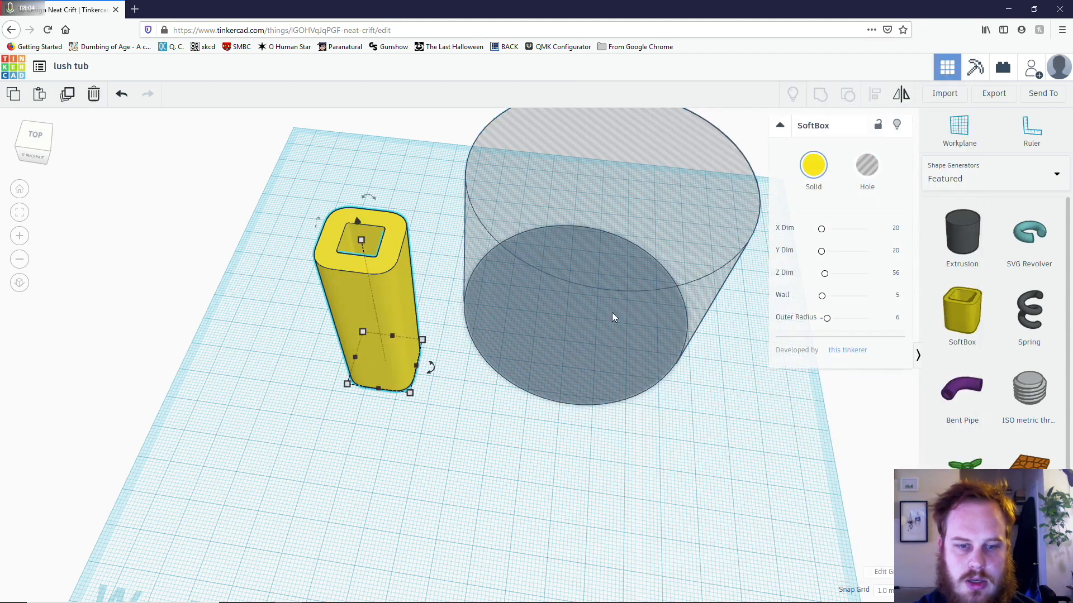
pyautogui.click(896, 229)
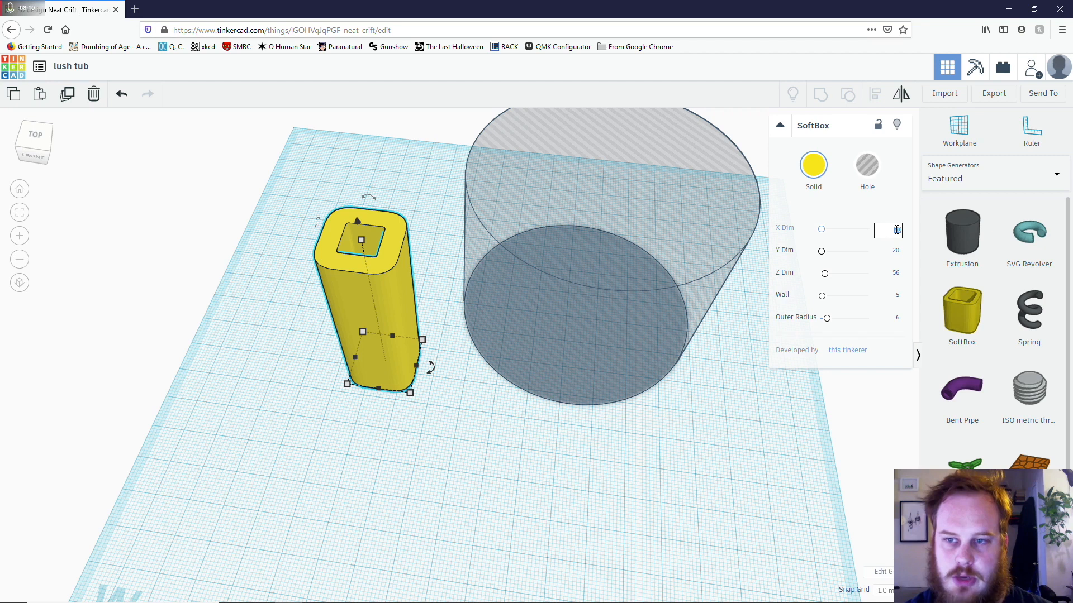
pyautogui.write('85')
pyautogui.press('Return')
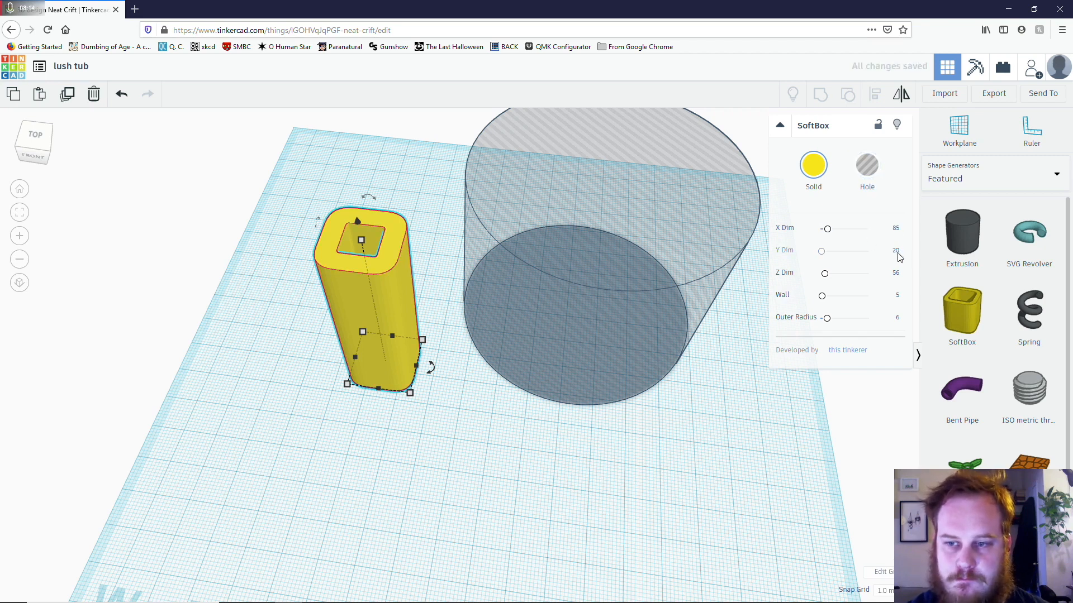
pyautogui.click(896, 252)
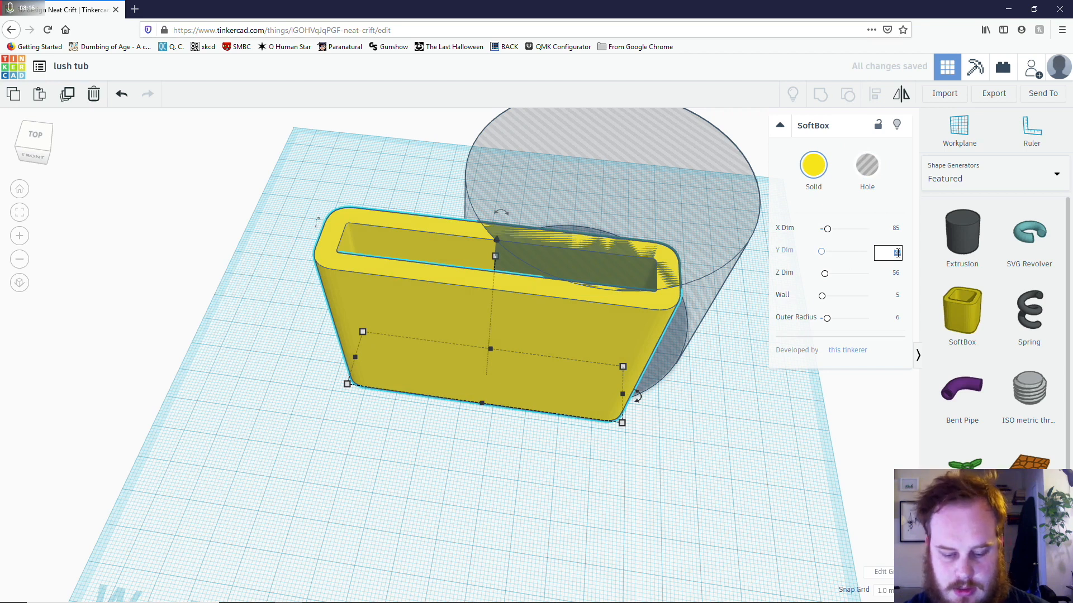
pyautogui.write('85')
pyautogui.press('Return')
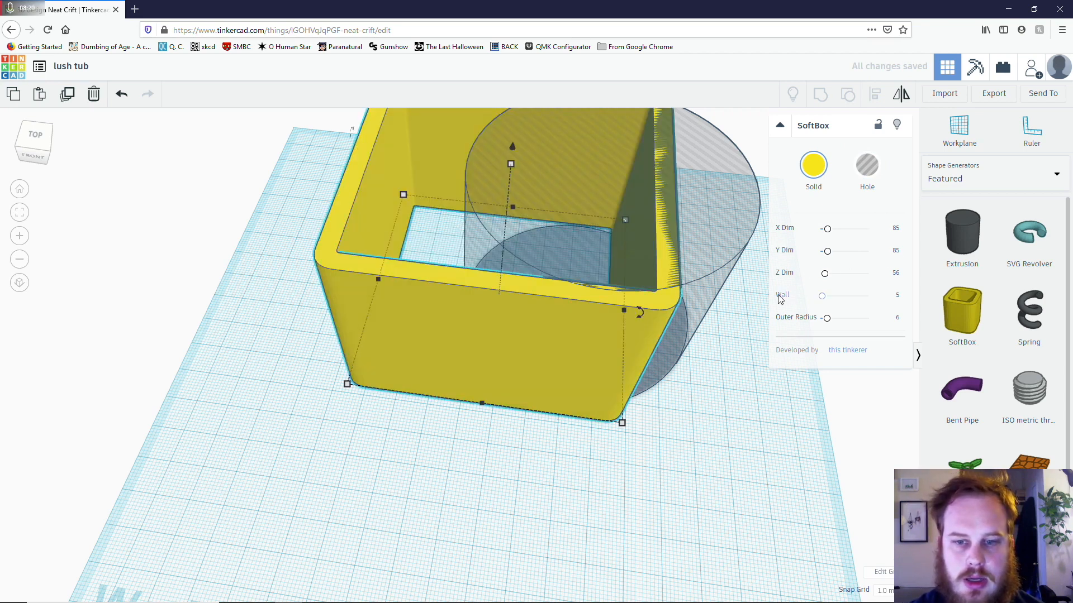
# - Move the SoftBox about 24 mm across and 6 mm forward so it surrounds the cylinder hole
pyautogui.scroll(-4, 592, 382)
pyautogui.scroll(2, 433, 404)
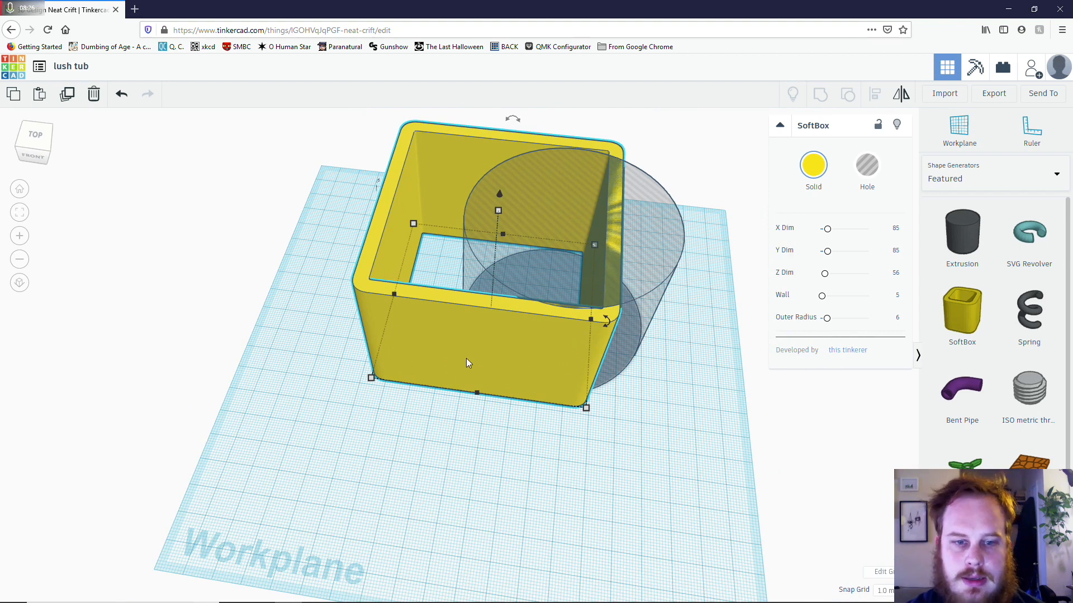
pyautogui.moveTo(466, 359); pyautogui.dragTo(532, 381)
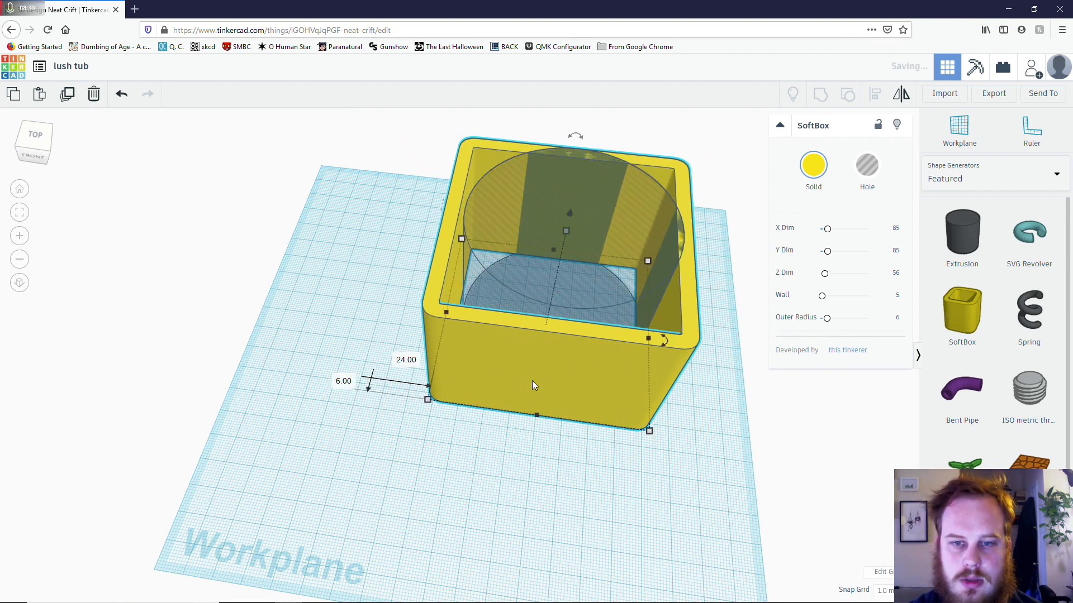
# - Align the centres of the SoftBox and the cylinder hole along both horizontal axes
pyautogui.keyDown('shift'); pyautogui.click(598, 295); pyautogui.keyUp('shift')
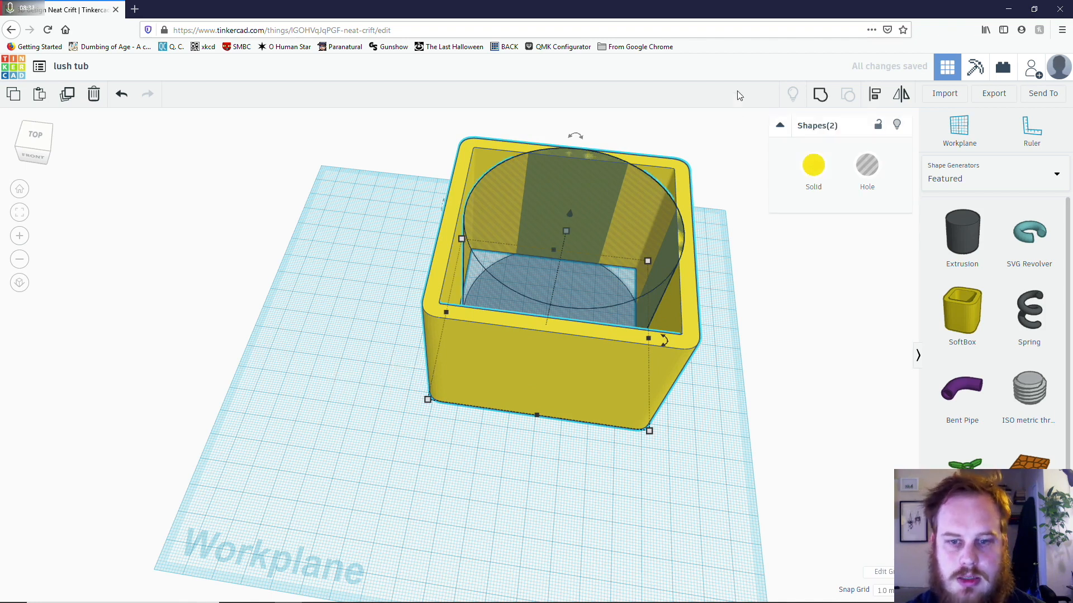
pyautogui.click(875, 98)
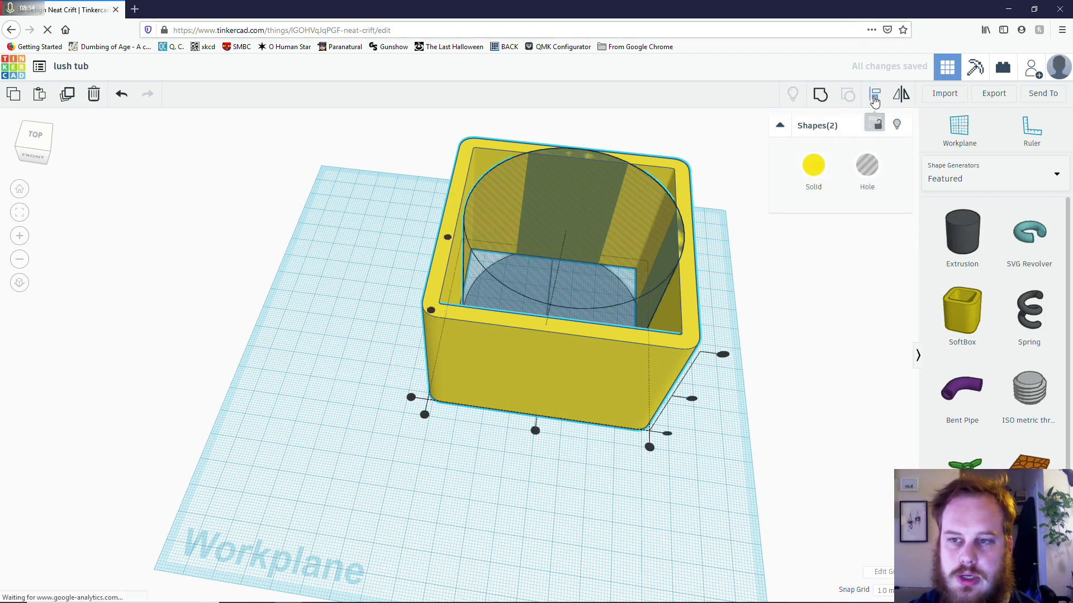
pyautogui.click(535, 432)
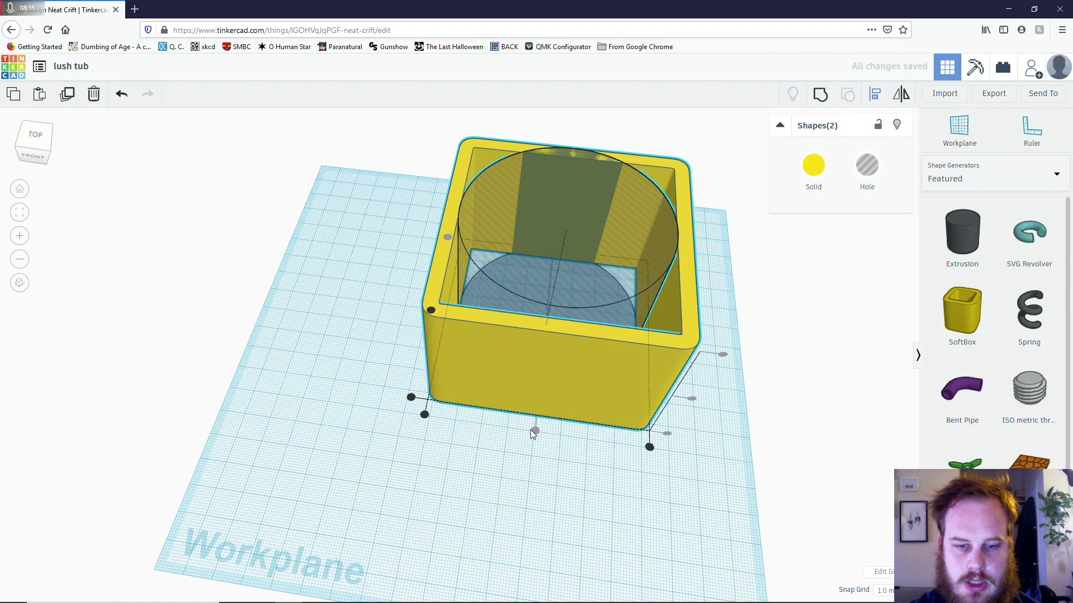
pyautogui.click(430, 310)
pyautogui.click(330, 343)
pyautogui.moveTo(329, 343); pyautogui.dragTo(562, 352, button='right')
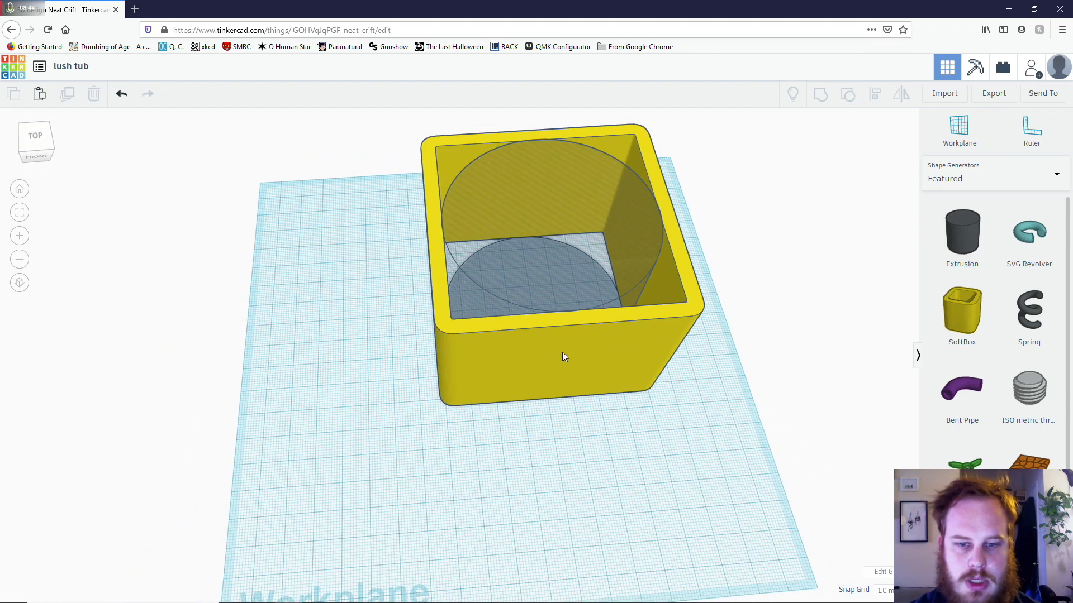
# - Set the SoftBox's X and Y dimensions to 90
pyautogui.click(562, 353)
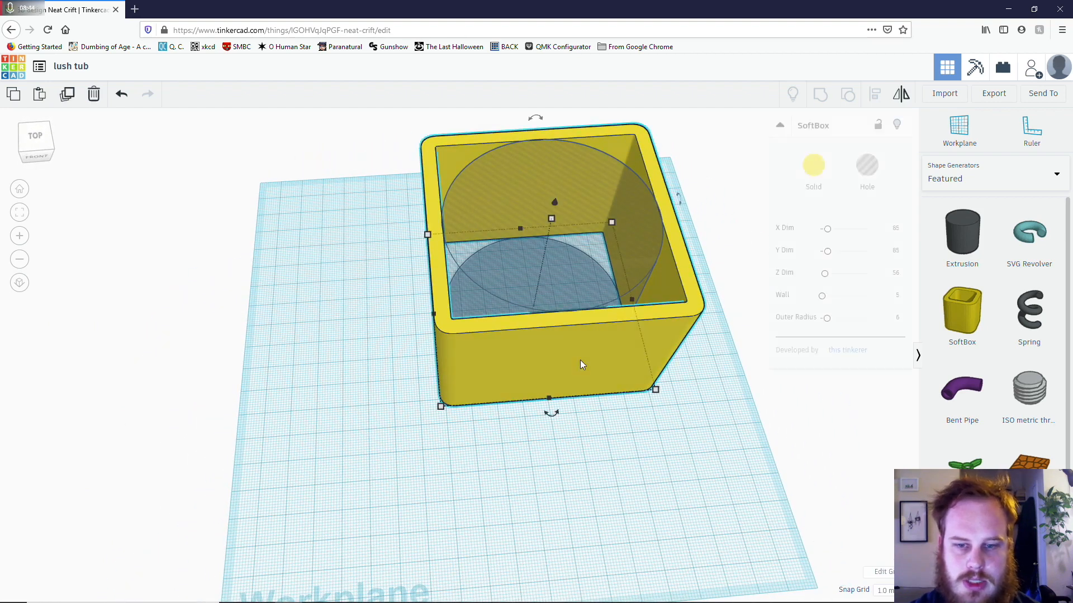
pyautogui.click(896, 228)
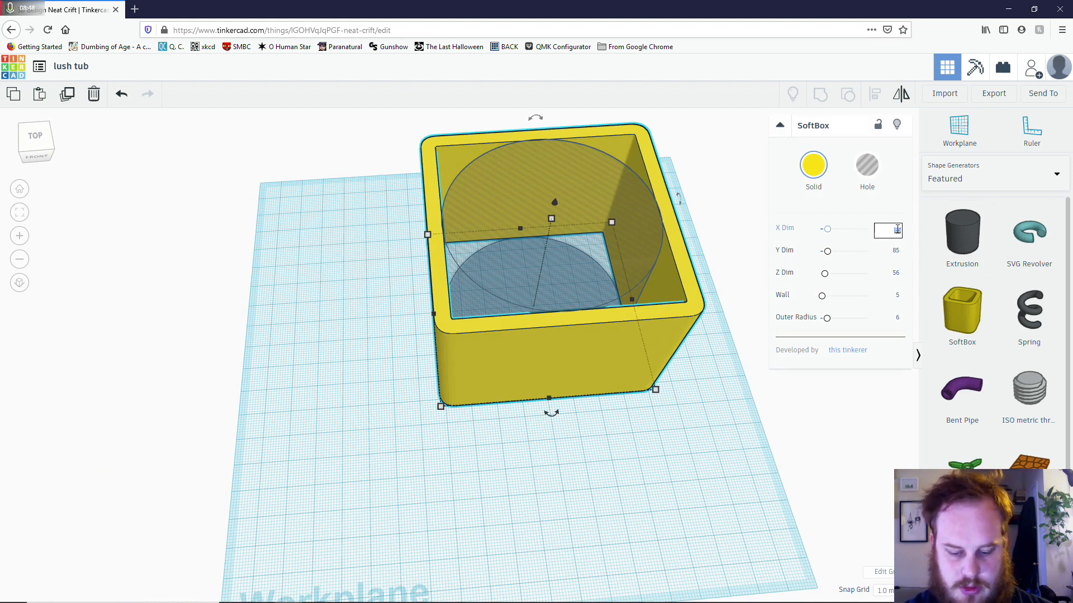
pyautogui.write('90')
pyautogui.press('Return')
pyautogui.click(896, 251)
pyautogui.write('90')
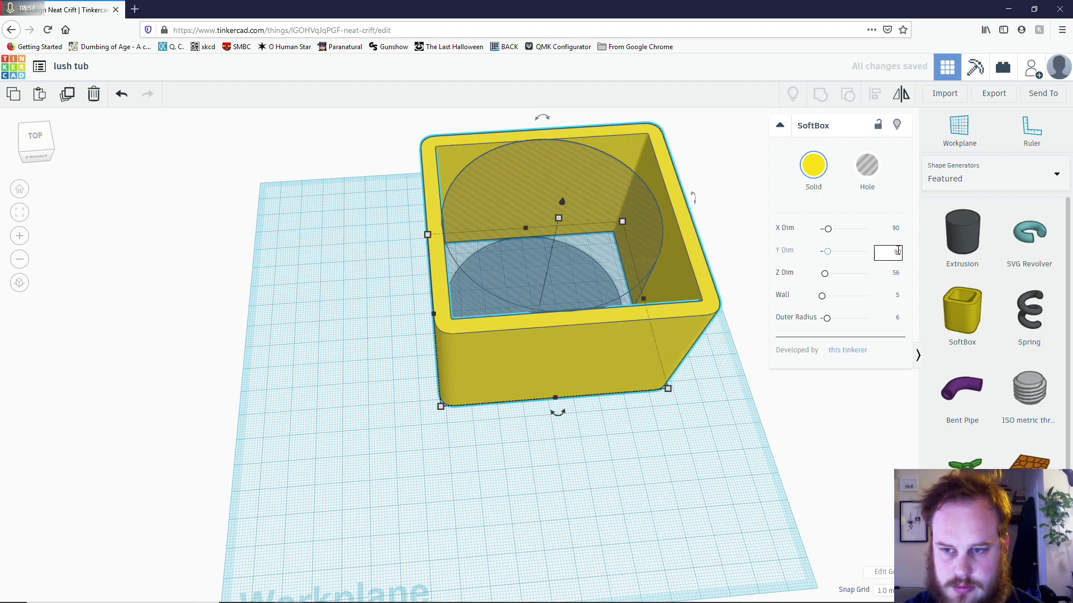
pyautogui.press('Return')
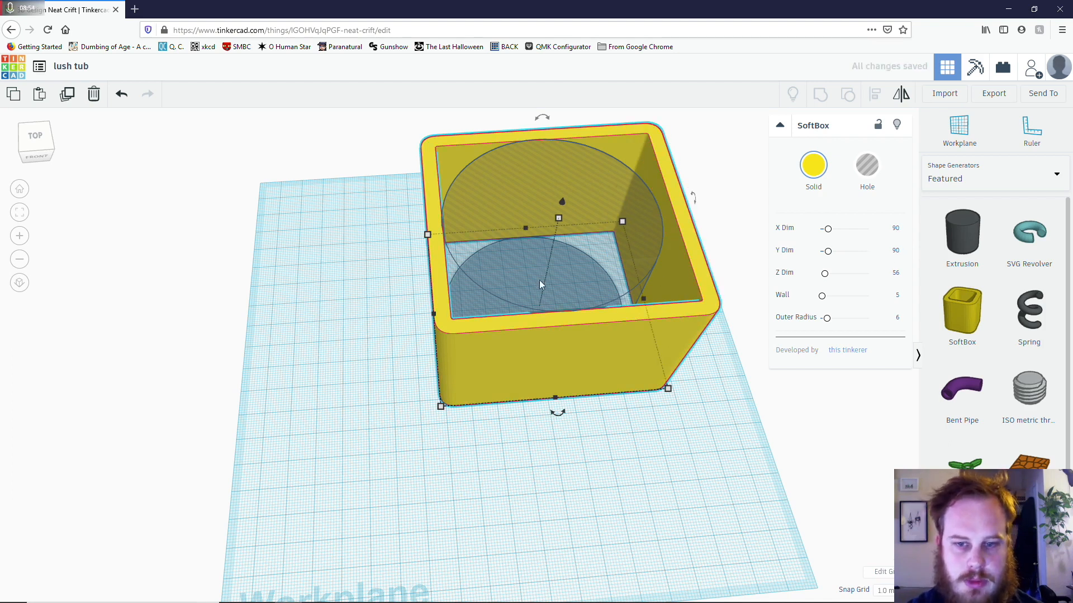
# - Centre the cylinder hole inside the enlarged SoftBox along both horizontal axes with Align
pyautogui.keyDown('shift'); pyautogui.click(581, 259); pyautogui.keyUp('shift')
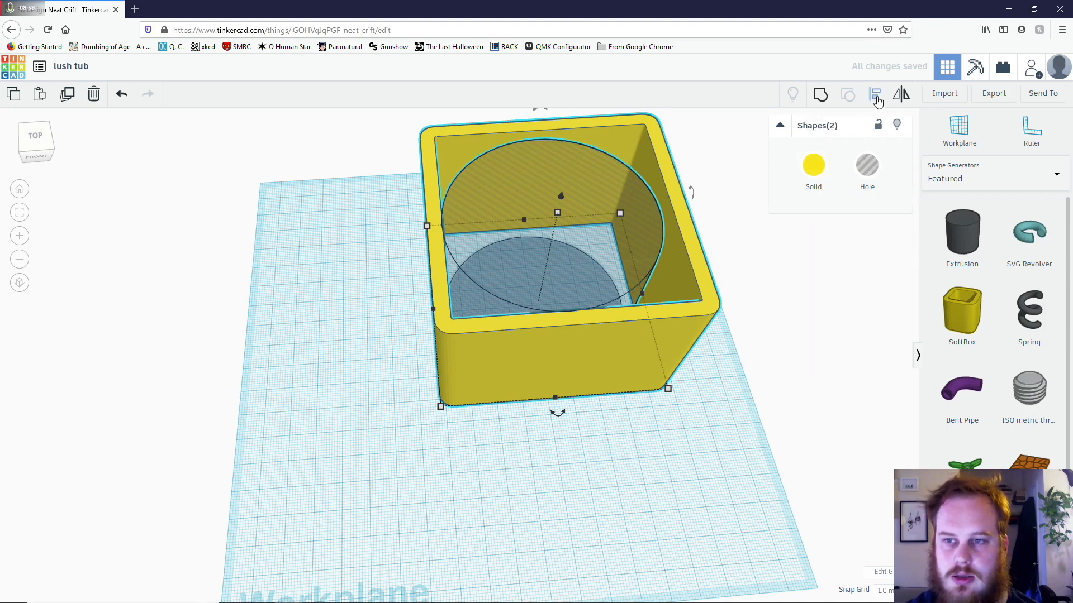
pyautogui.click(876, 96)
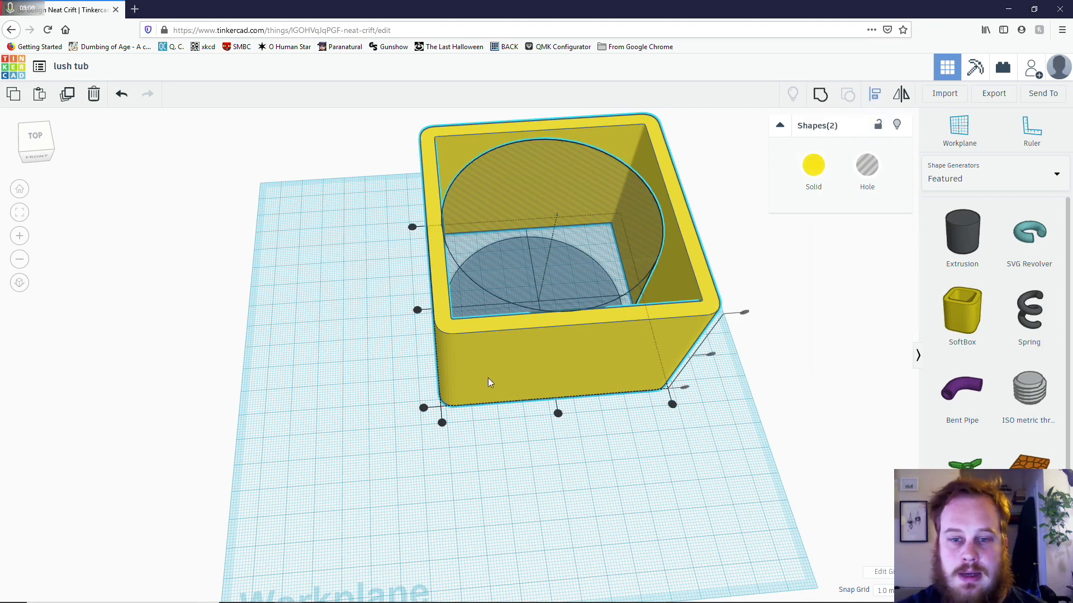
pyautogui.click(557, 413)
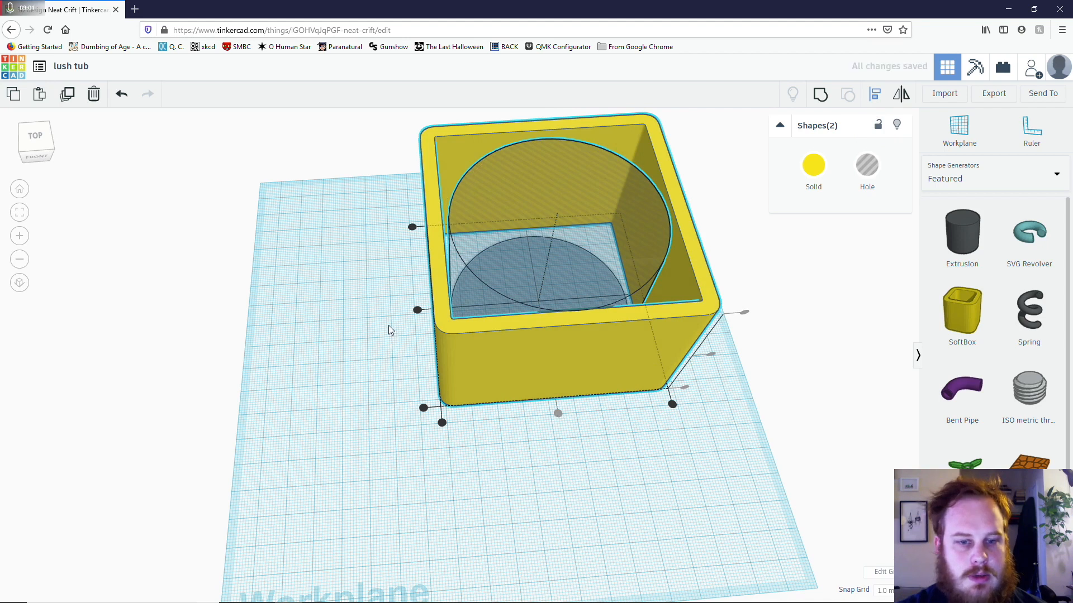
pyautogui.click(418, 311)
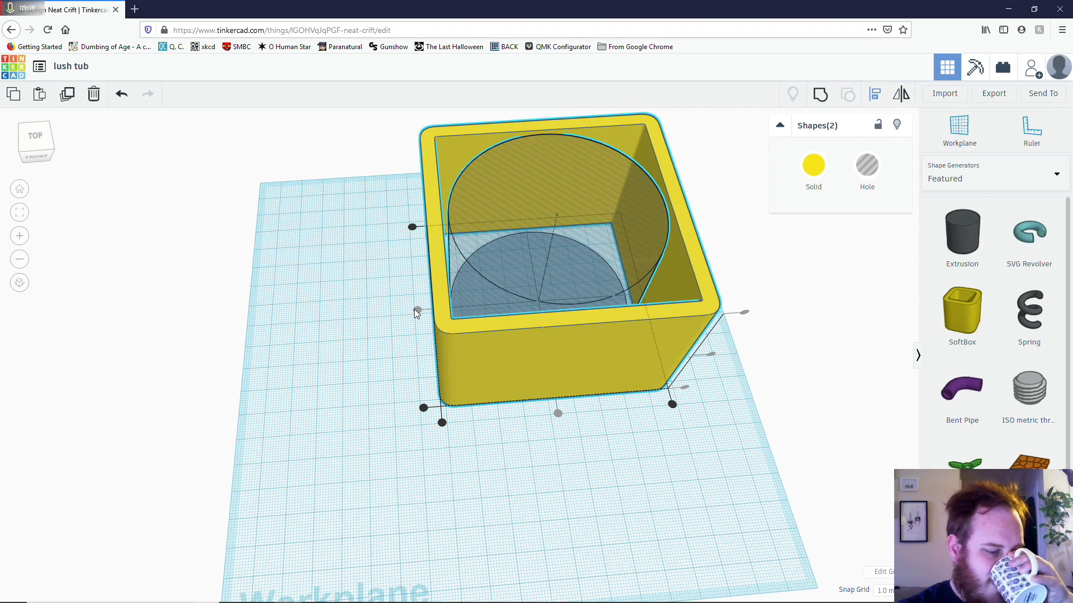
pyautogui.click(336, 353)
pyautogui.moveTo(336, 353); pyautogui.dragTo(7, 436, button='right')
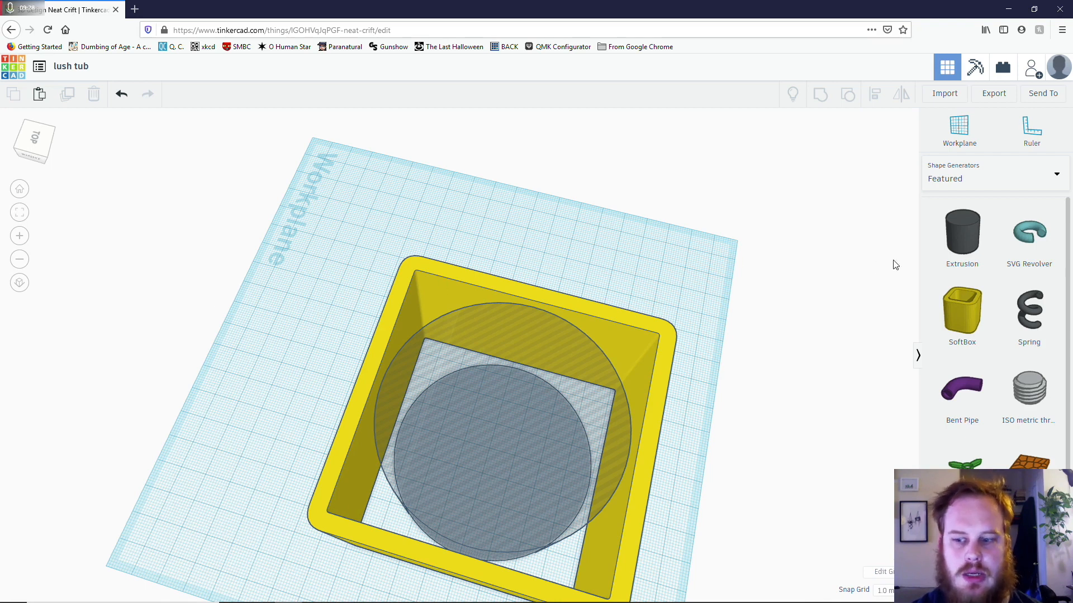
# - Round the SoftBox's corners by setting its outer radius to 30
pyautogui.moveTo(305, 363); pyautogui.dragTo(521, 434, button='right')
pyautogui.click(524, 457)
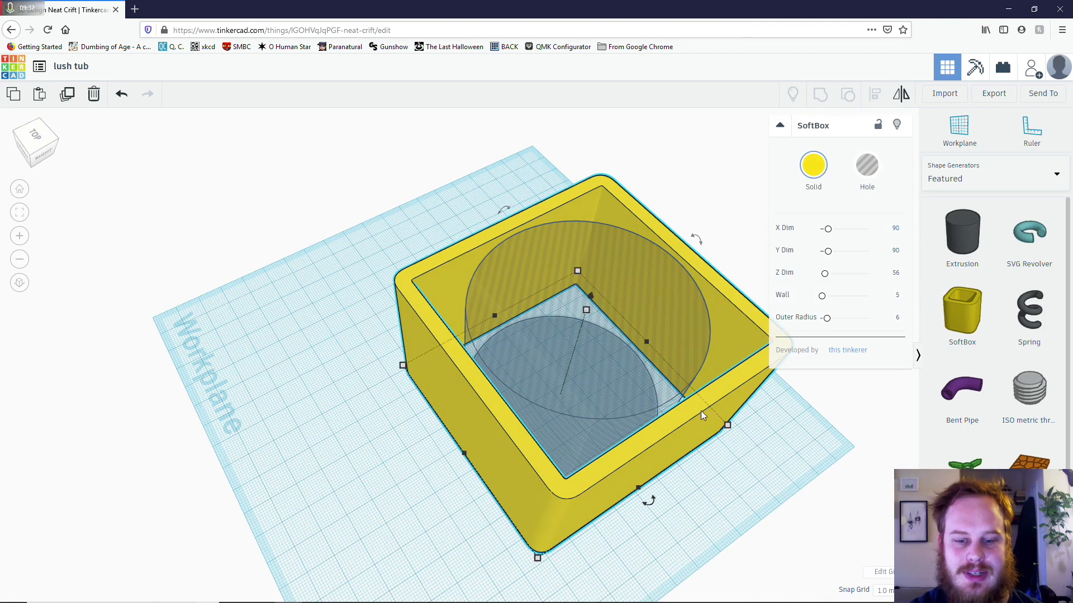
pyautogui.click(898, 320)
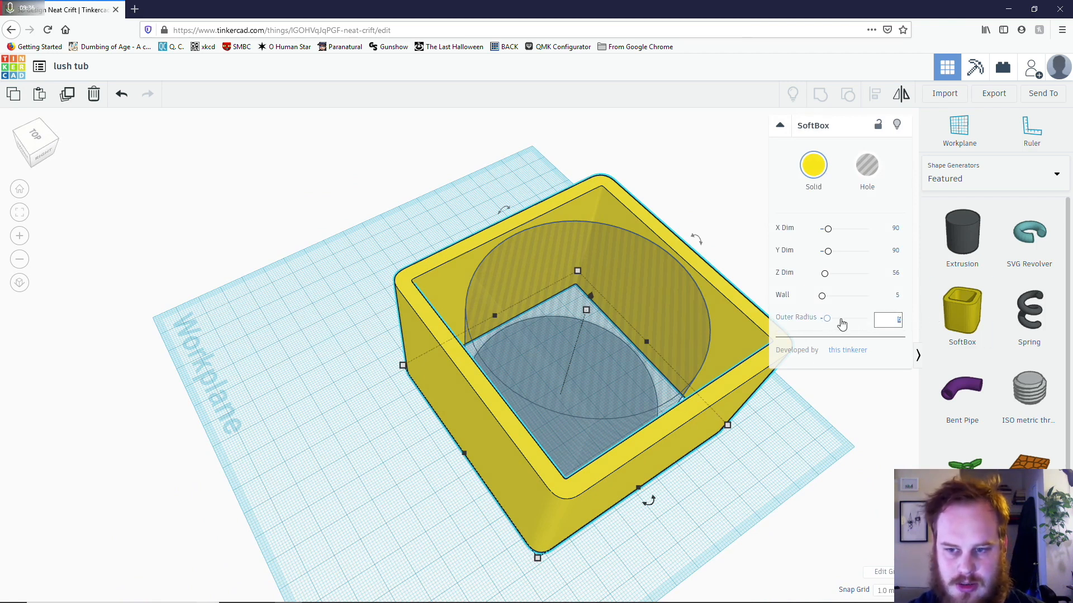
pyautogui.moveTo(829, 324); pyautogui.dragTo(862, 327)
pyautogui.moveTo(797, 422); pyautogui.dragTo(664, 453, button='right')
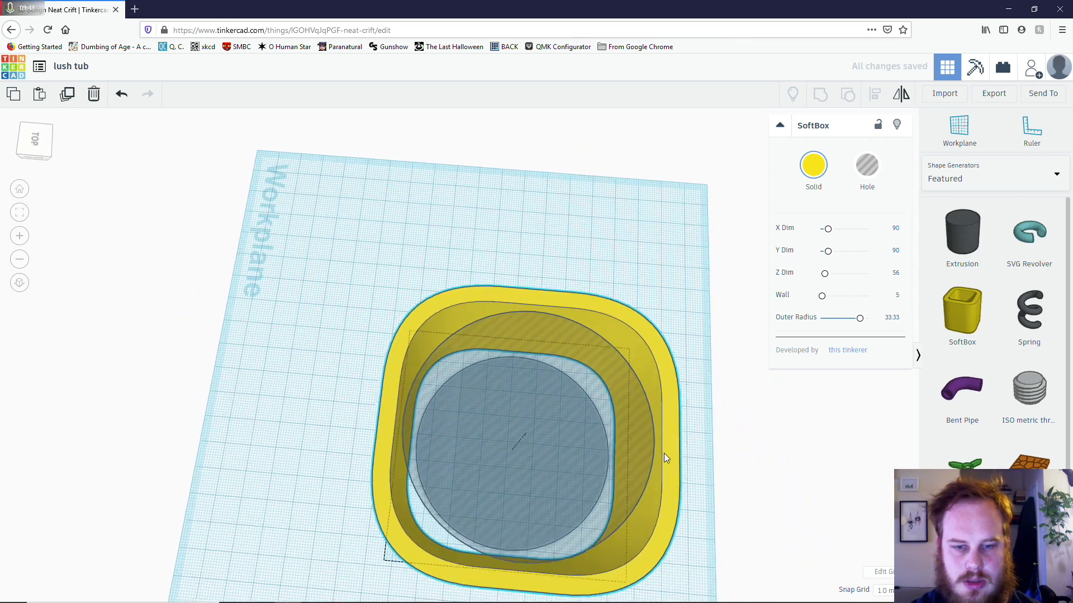
pyautogui.click(891, 317)
pyautogui.write('30')
pyautogui.press('Return')
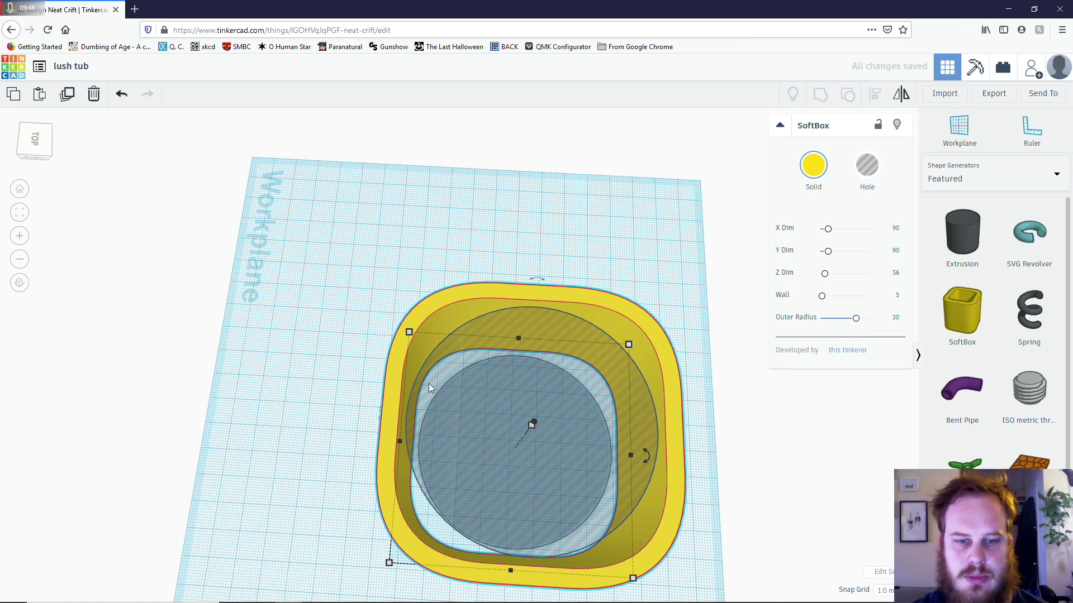
pyautogui.click(299, 451)
pyautogui.moveTo(294, 510); pyautogui.dragTo(368, 533, button='right')
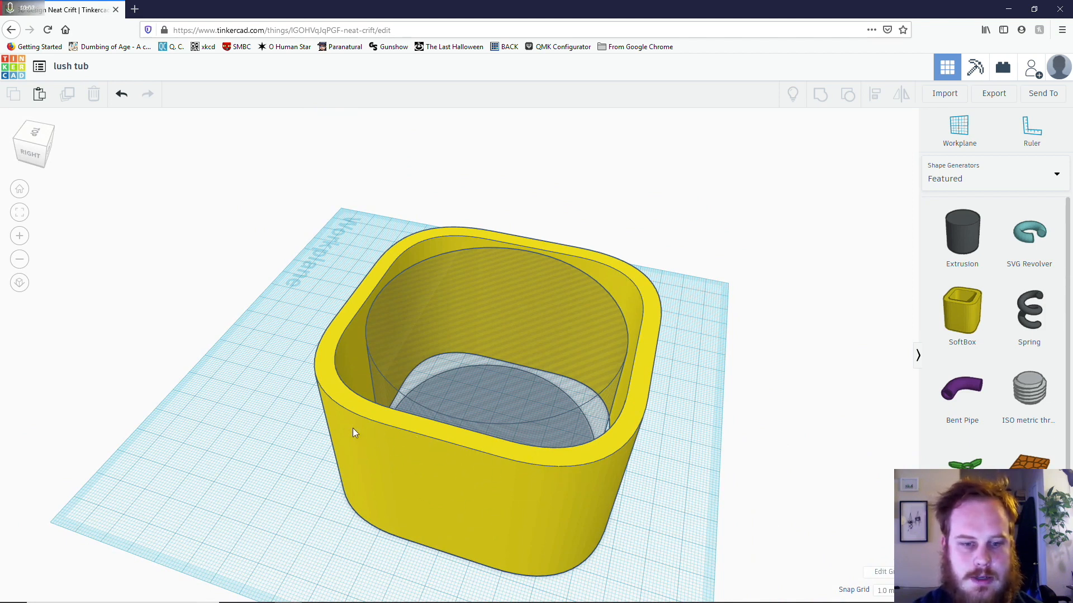
# - Duplicate the SoftBox and place the copy beside the original, about 144 mm away
pyautogui.click(455, 468)
pyautogui.moveTo(257, 447); pyautogui.dragTo(502, 409, button='right')
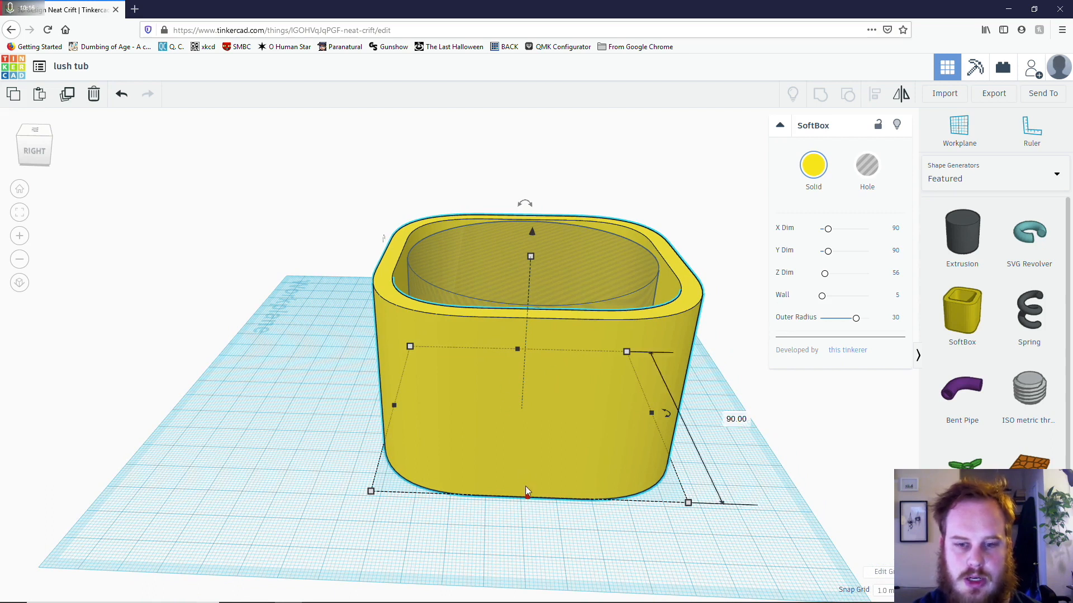
pyautogui.click(719, 449)
pyautogui.click(590, 406)
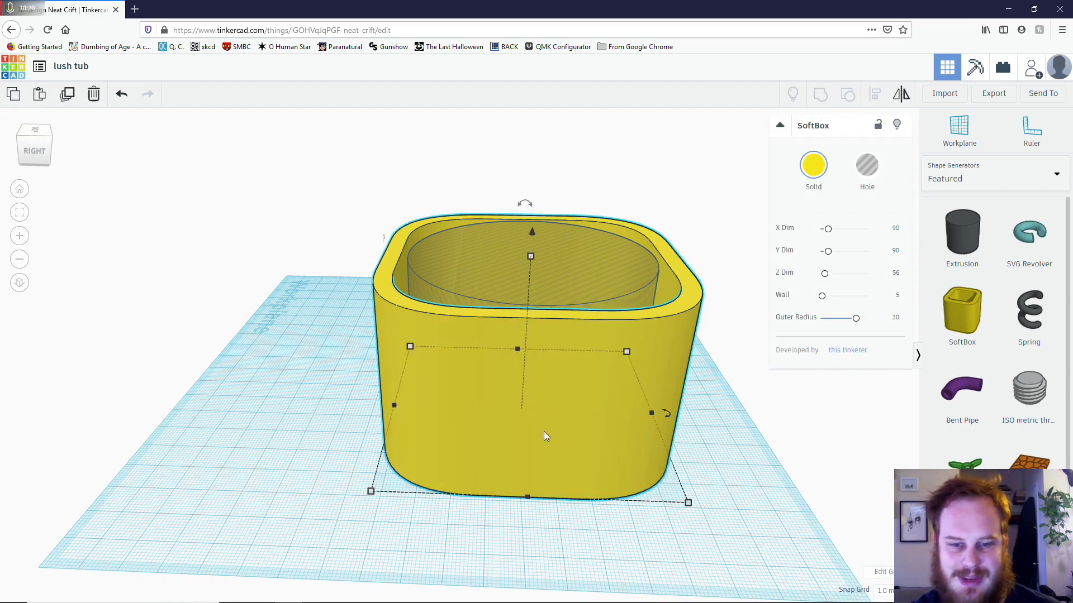
pyautogui.keyDown('alt'); pyautogui.moveTo(546, 436); pyautogui.dragTo(156, 465); pyautogui.keyUp('alt')
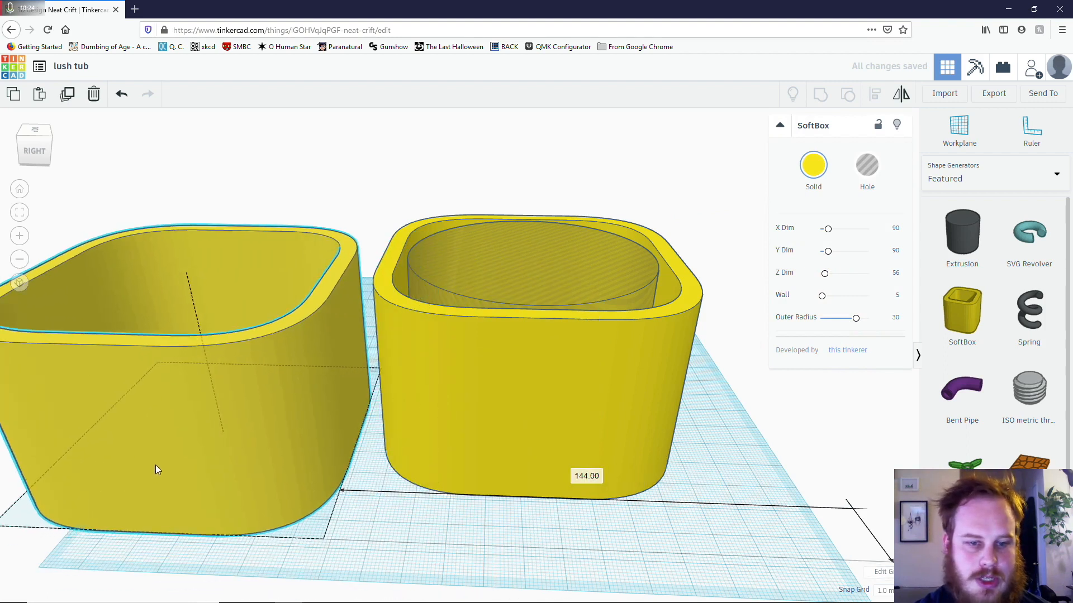
pyautogui.press('f')
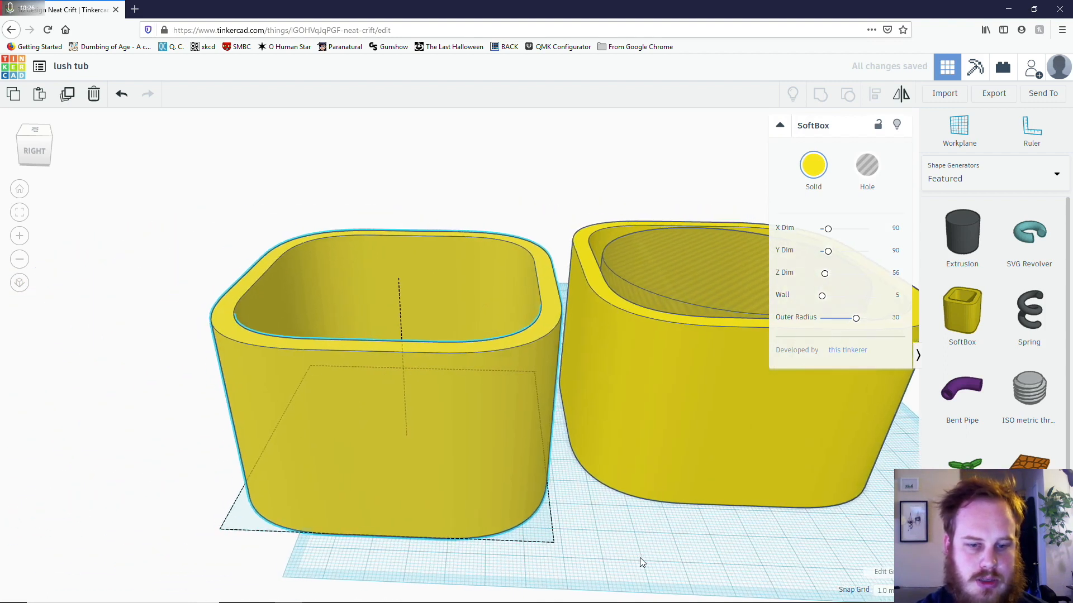
# - Turn the copied SoftBox into a solid plate by setting its Z dimension to 5 and its wall to 63.83
pyautogui.click(392, 278)
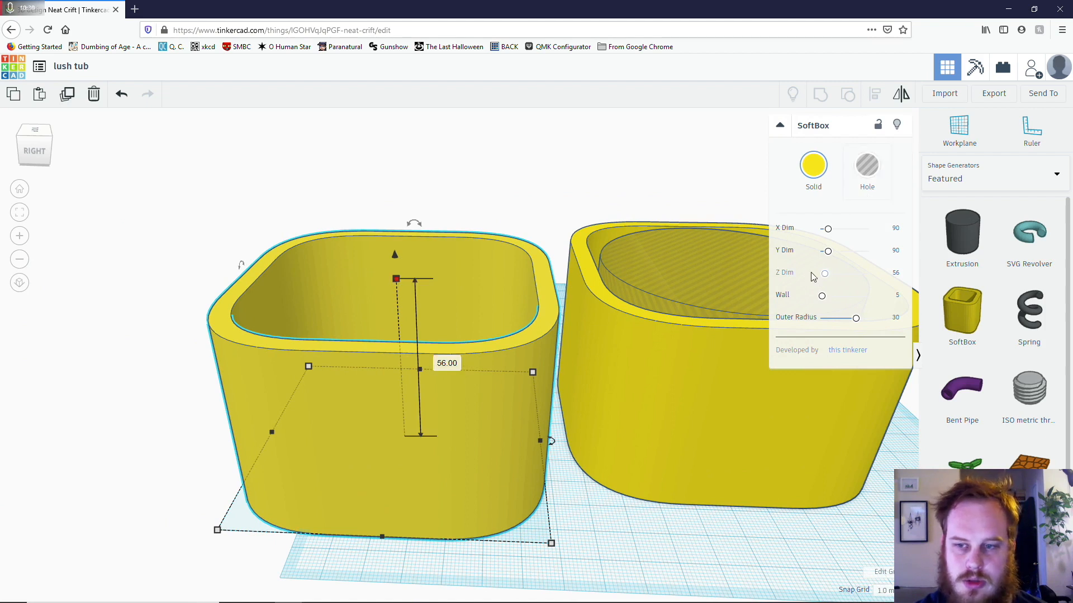
pyautogui.click(896, 274)
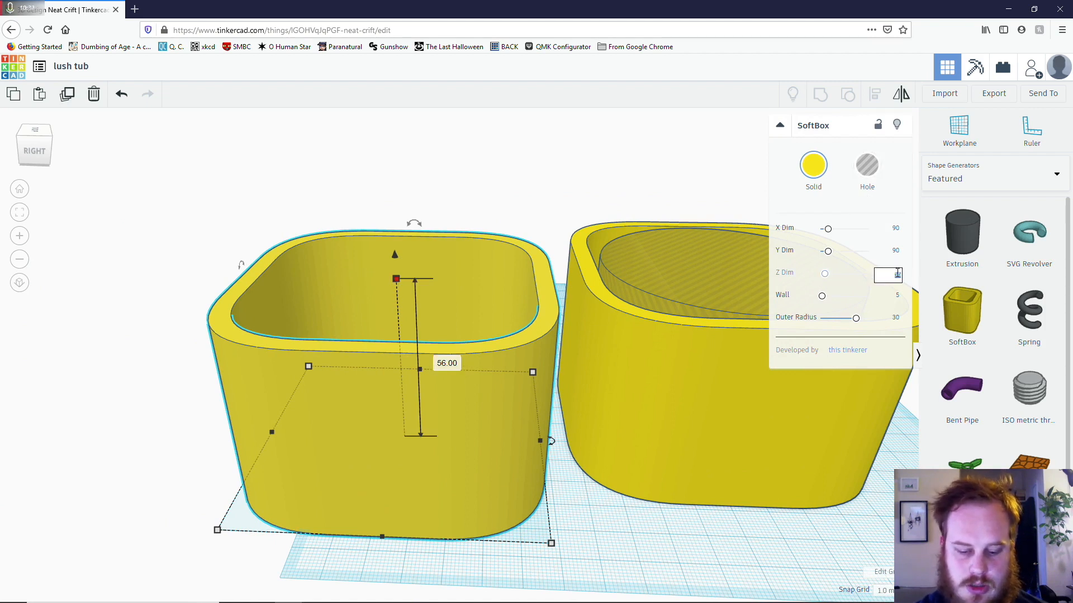
pyautogui.write('5')
pyautogui.press('Return')
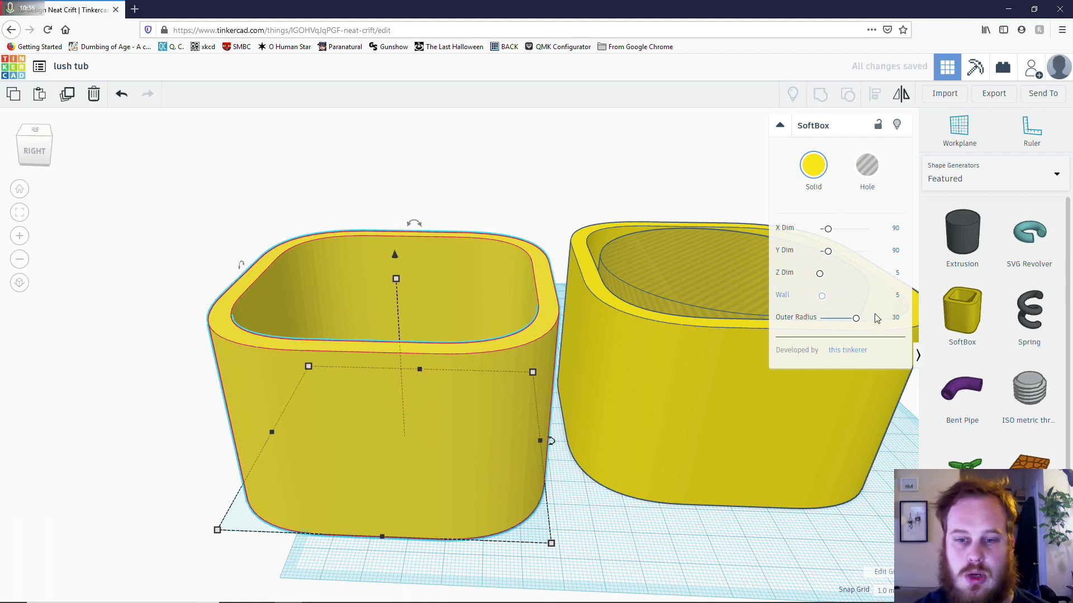
pyautogui.moveTo(823, 302); pyautogui.dragTo(851, 303)
# - Place a duplicate of the solid plate behind it and shift the front plate about 21 mm toward the tub
pyautogui.moveTo(366, 495)
pyautogui.mouseDown()
pyautogui.moveTo(399, 499)
pyautogui.moveTo(384, 494)
pyautogui.mouseUp()
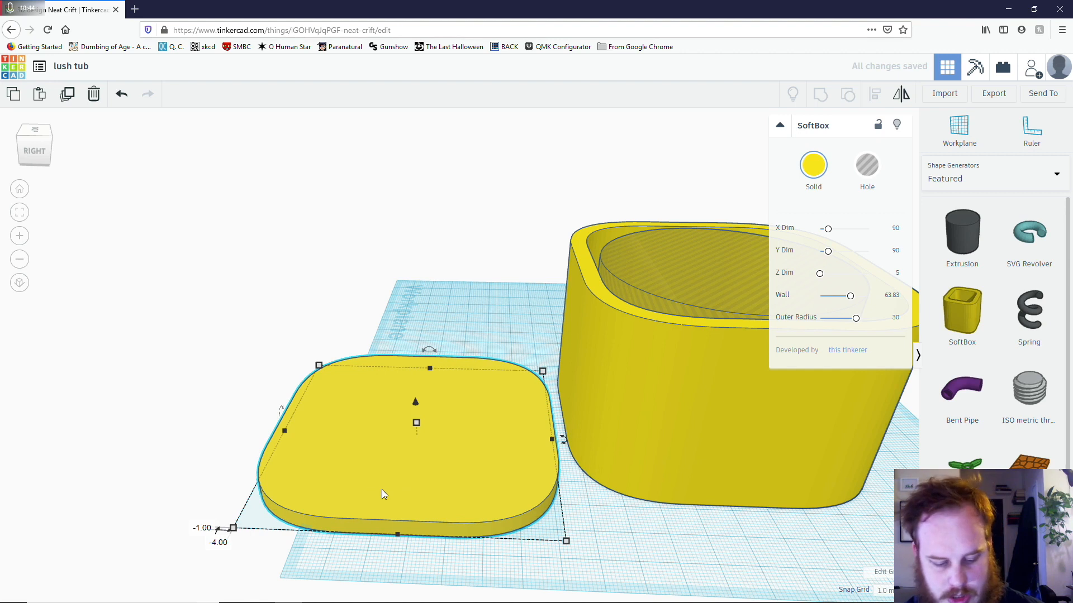
pyautogui.moveTo(381, 489); pyautogui.dragTo(457, 336)
pyautogui.moveTo(491, 442); pyautogui.dragTo(518, 447)
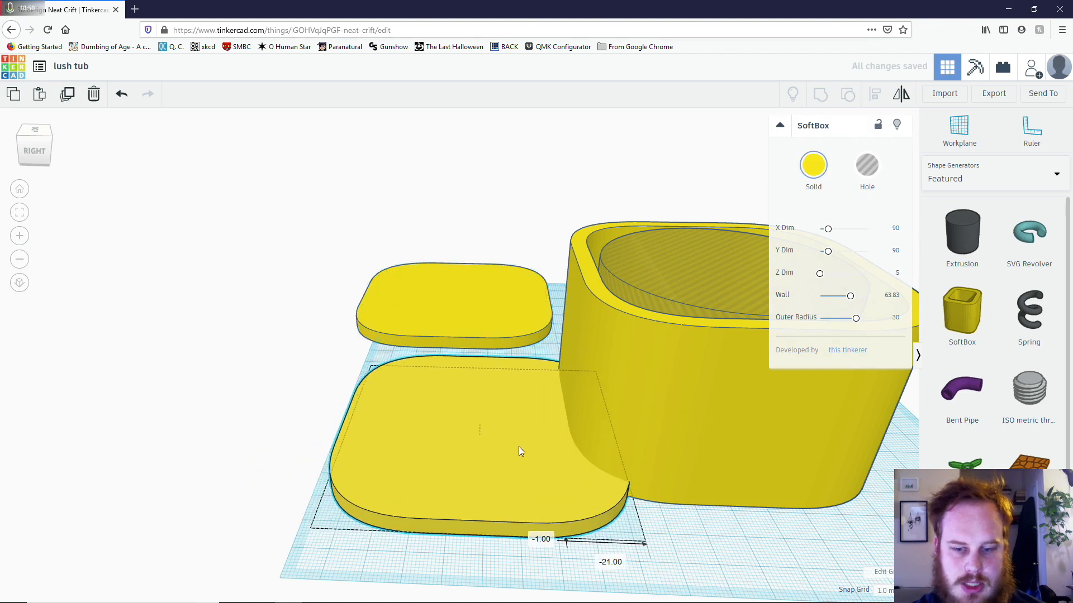
# - Align the centres of the front plate, the SoftBox and the cylinder hole along both horizontal axes
pyautogui.keyDown('shift'); pyautogui.click(694, 399); pyautogui.keyUp('shift')
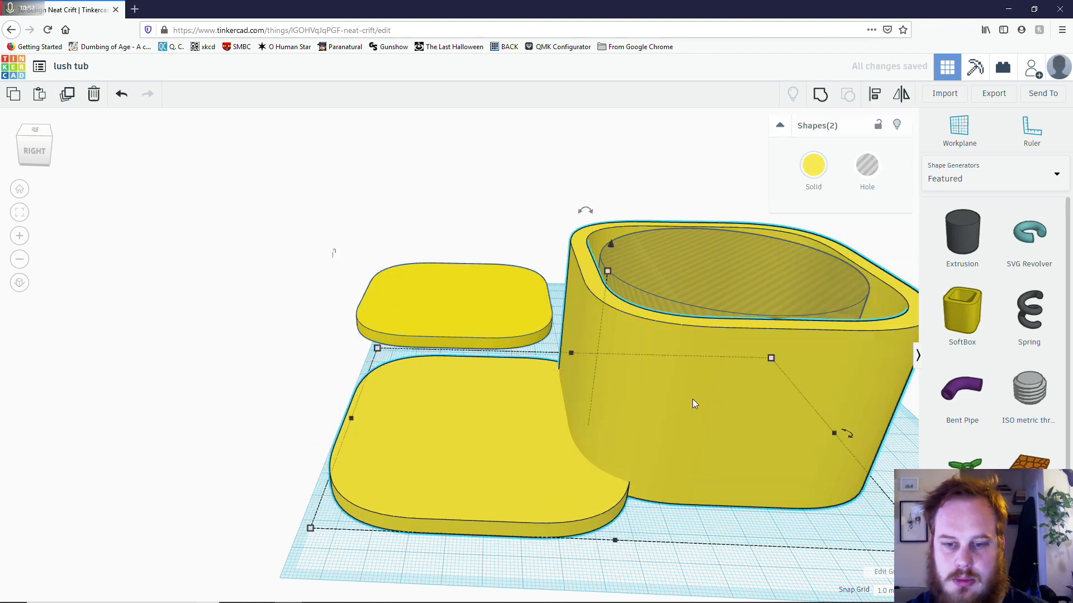
pyautogui.hotkey('ctrl', 'a')
pyautogui.press('l')
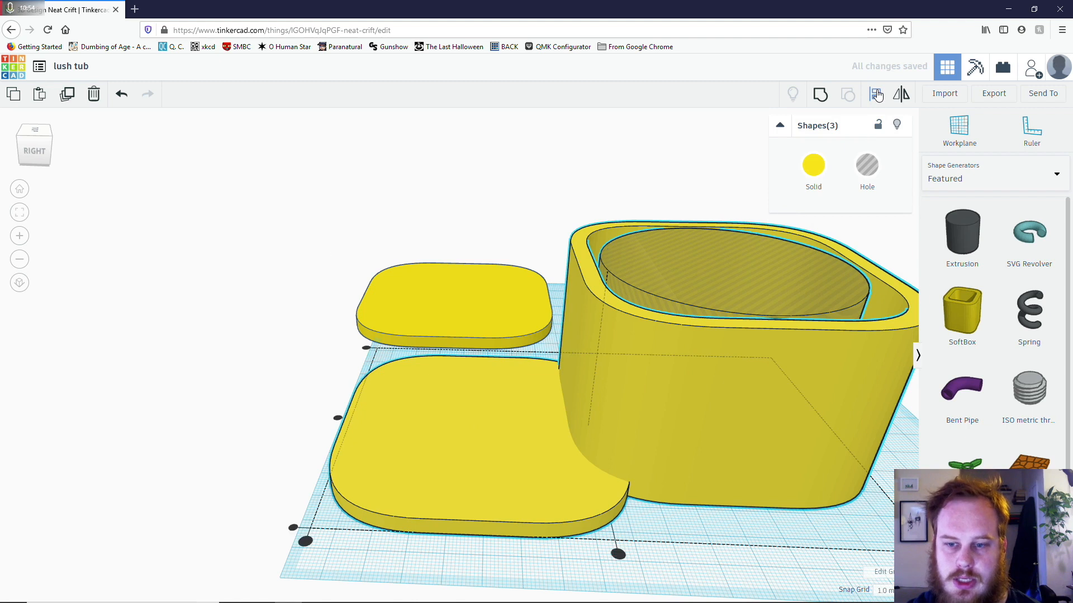
pyautogui.click(337, 418)
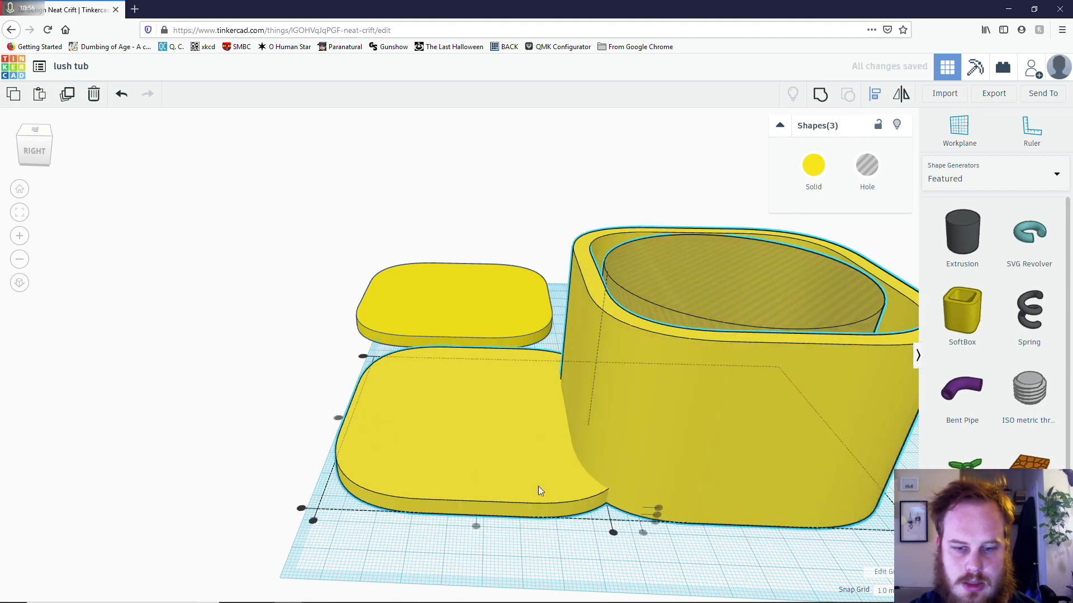
pyautogui.click(614, 533)
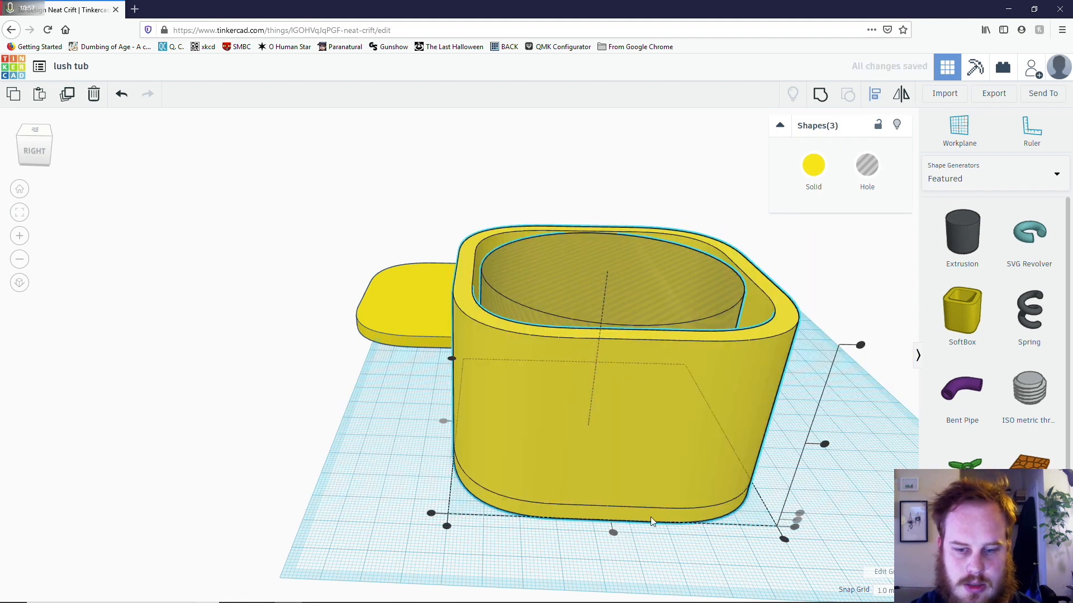
pyautogui.click(682, 550)
# - Raise the SoftBox and the cylinder hole together so they rest on top of the base plate
pyautogui.click(682, 442)
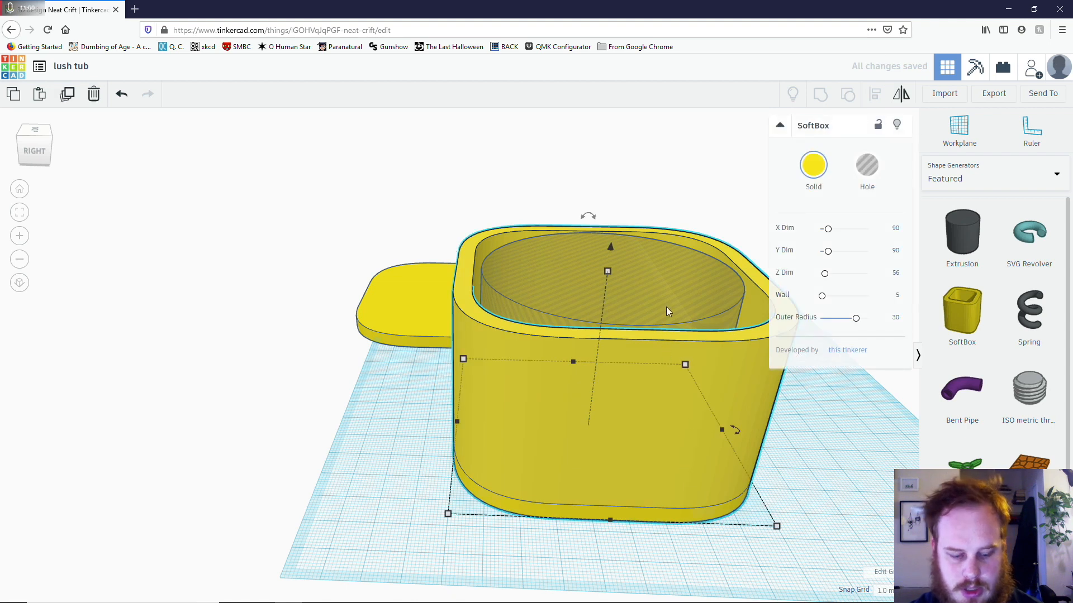
pyautogui.keyDown('shift'); pyautogui.click(660, 275); pyautogui.keyUp('shift')
pyautogui.moveTo(609, 250); pyautogui.dragTo(614, 233)
pyautogui.moveTo(817, 425); pyautogui.dragTo(817, 397, button='right')
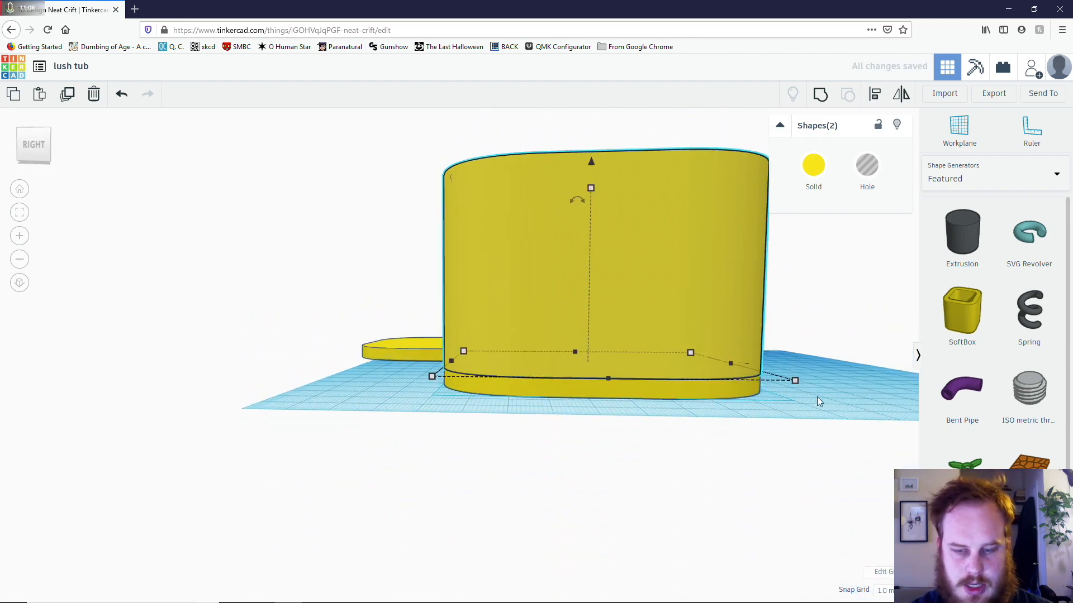
pyautogui.click(817, 397)
# - Group the raised SoftBox with the base plate beneath it
pyautogui.click(727, 380)
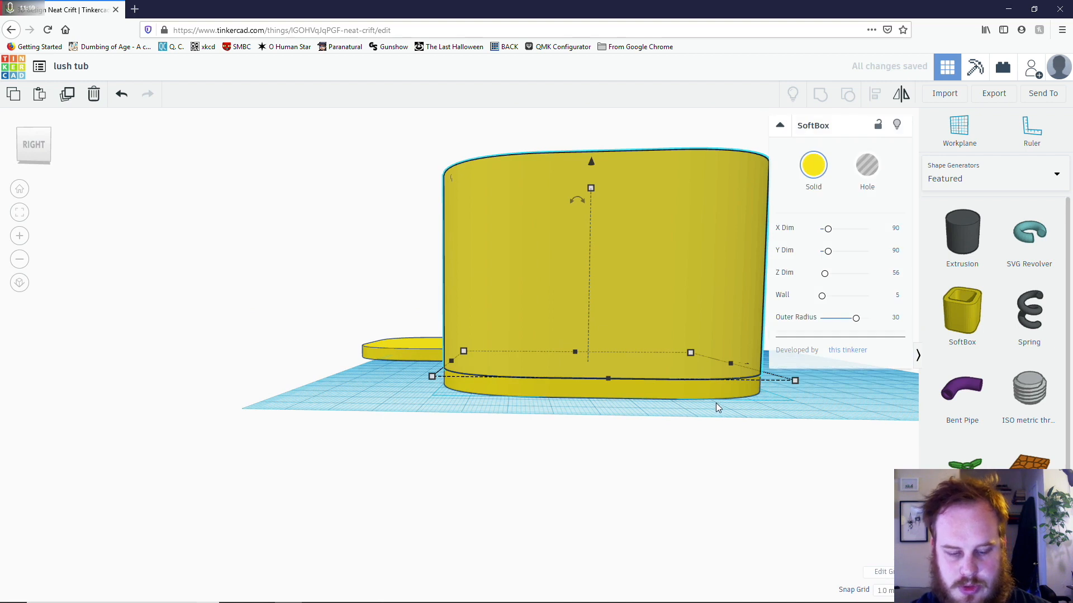
pyautogui.keyDown('shift'); pyautogui.click(716, 395); pyautogui.keyUp('shift')
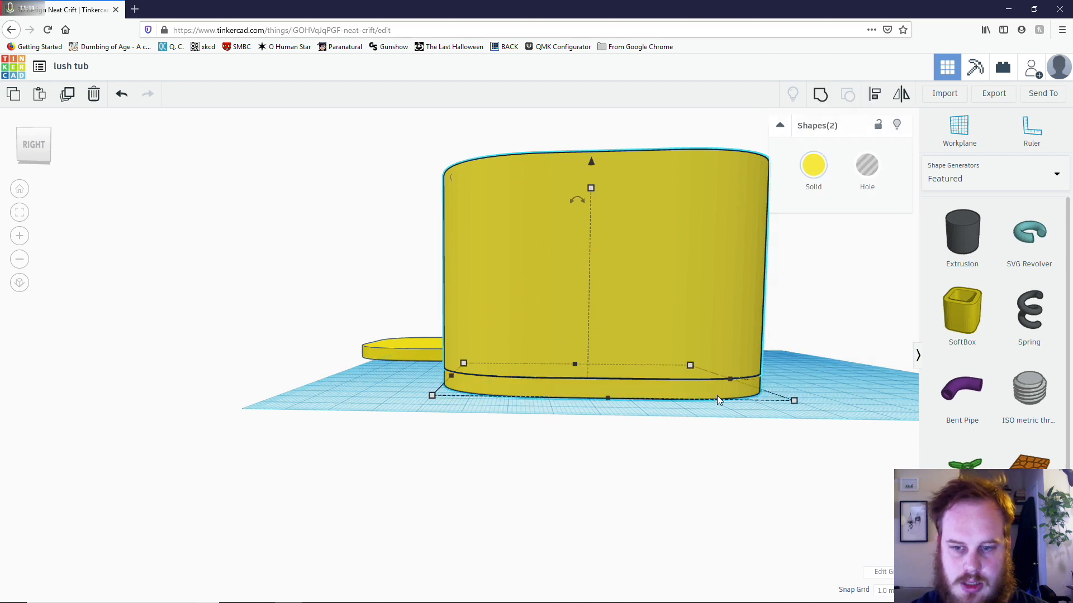
pyautogui.click(820, 96)
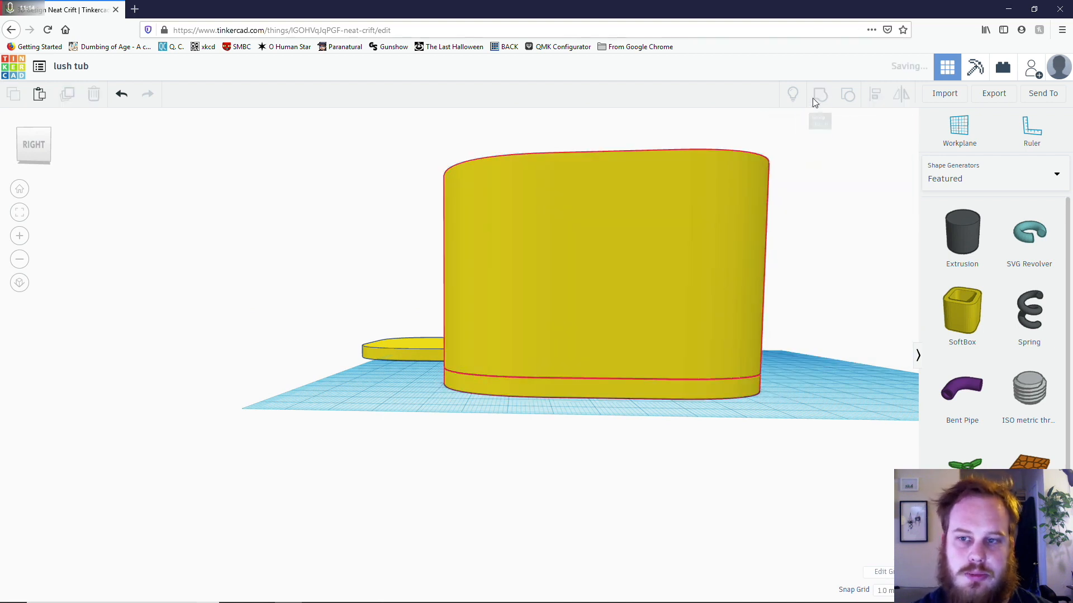
# - Raise the cylinder hole inside the tub by 1 mm, to 6 mm above the workplane
pyautogui.moveTo(324, 348); pyautogui.dragTo(208, 414, button='right')
pyautogui.click(521, 454)
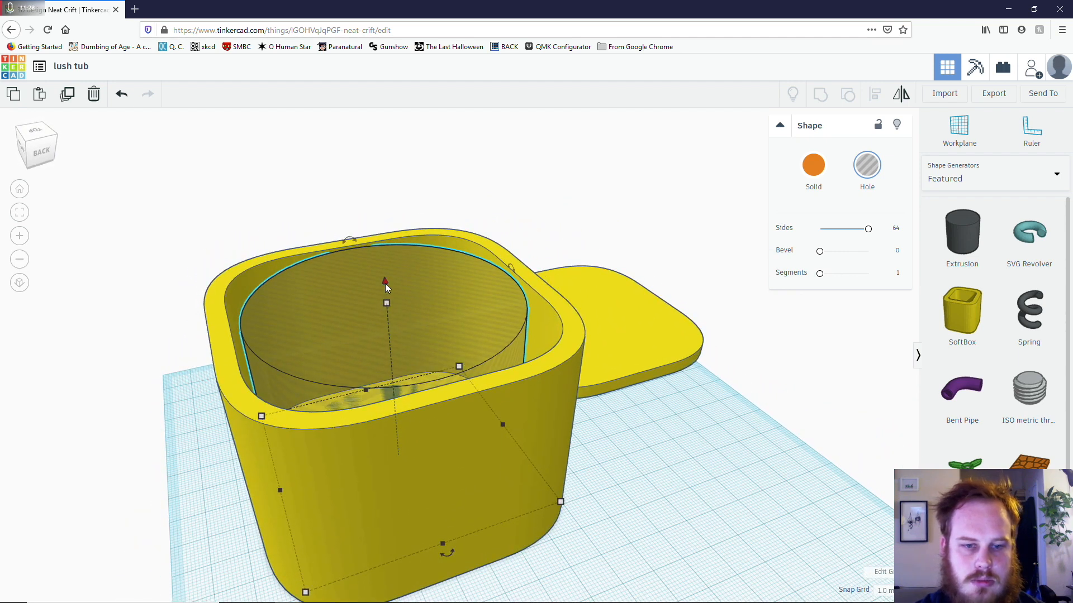
pyautogui.moveTo(384, 283); pyautogui.dragTo(384, 281)
pyautogui.moveTo(650, 520); pyautogui.dragTo(740, 508, button='right')
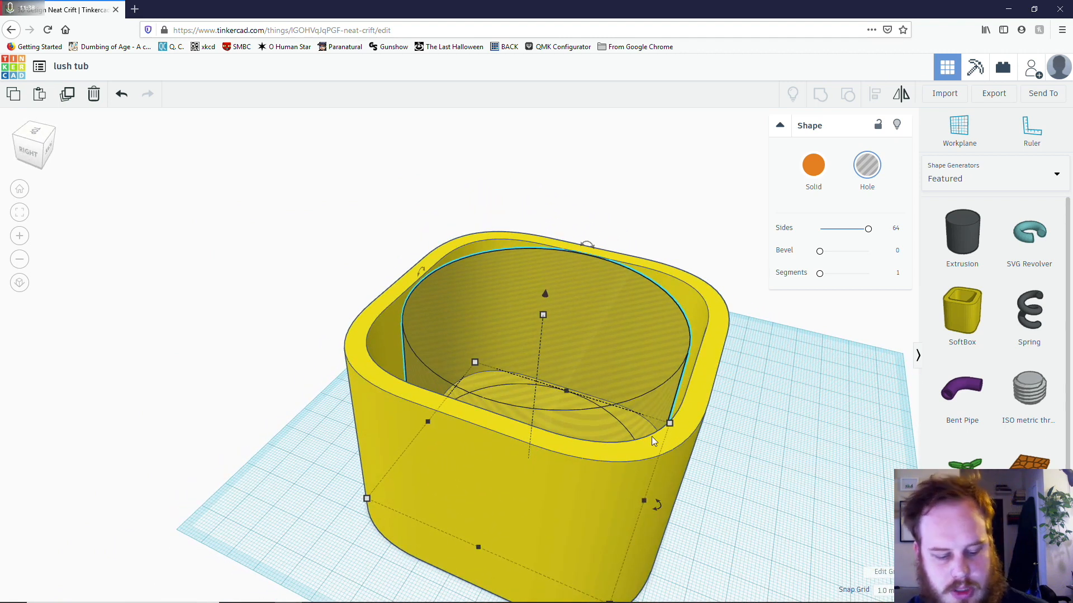
pyautogui.hotkey('ctrl', 'z')
pyautogui.moveTo(544, 298); pyautogui.dragTo(545, 297)
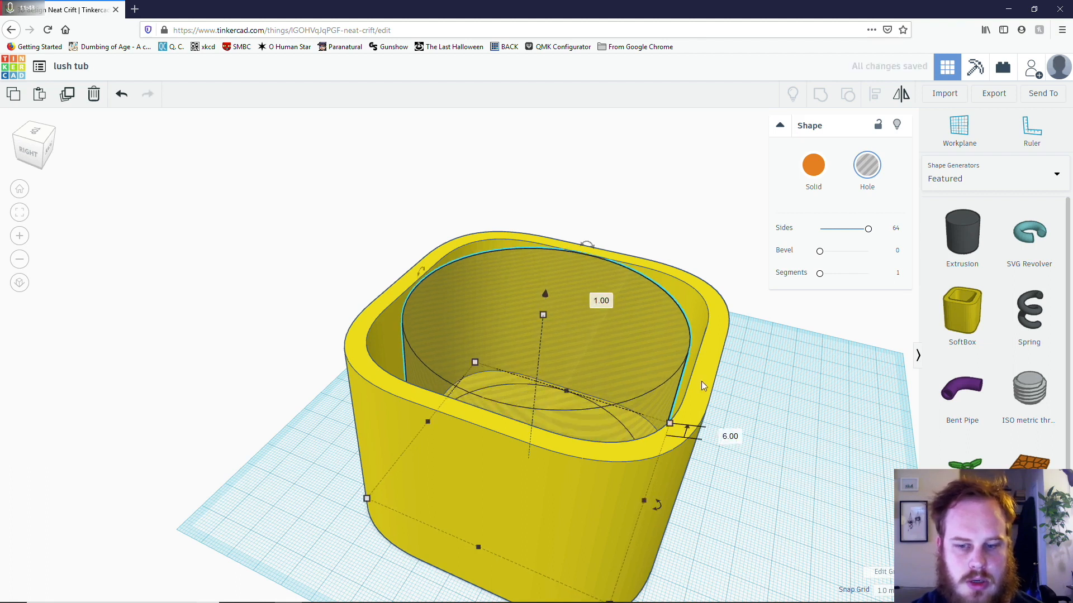
# - Ungroup the tub from its base plate and set the upper SoftBox's Z dimension to 60
pyautogui.click(642, 529)
pyautogui.hotkey('ctrl', 'a')
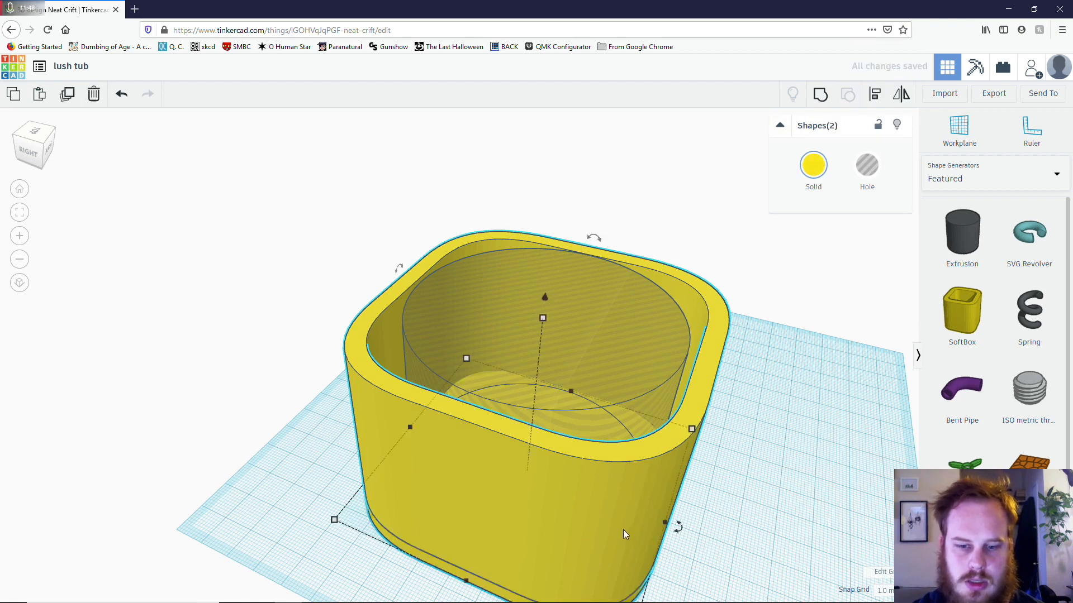
pyautogui.click(817, 505)
pyautogui.click(609, 515)
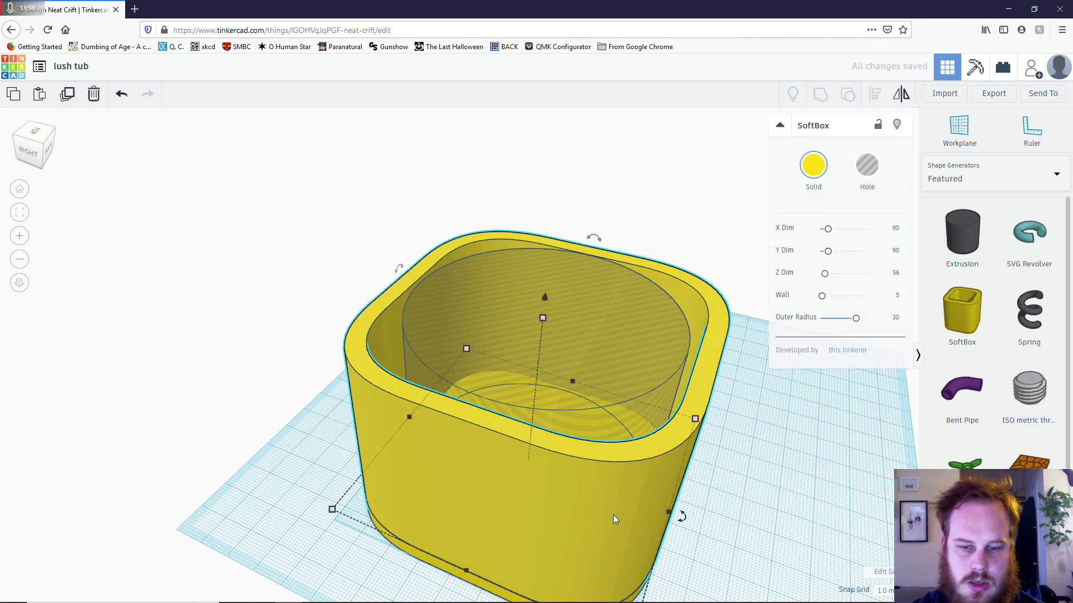
pyautogui.click(898, 275)
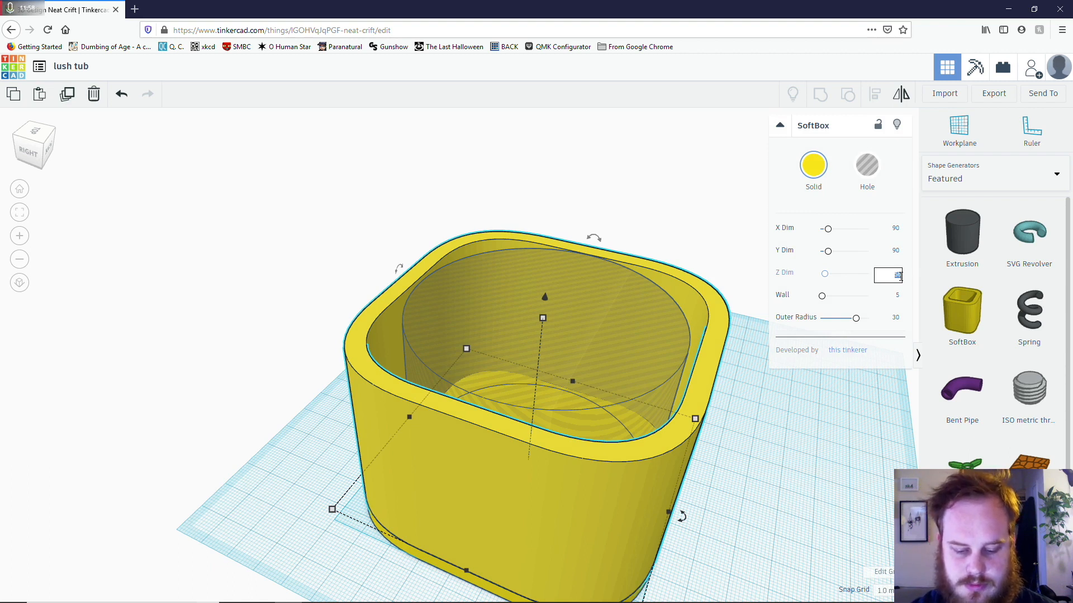
pyautogui.write('57')
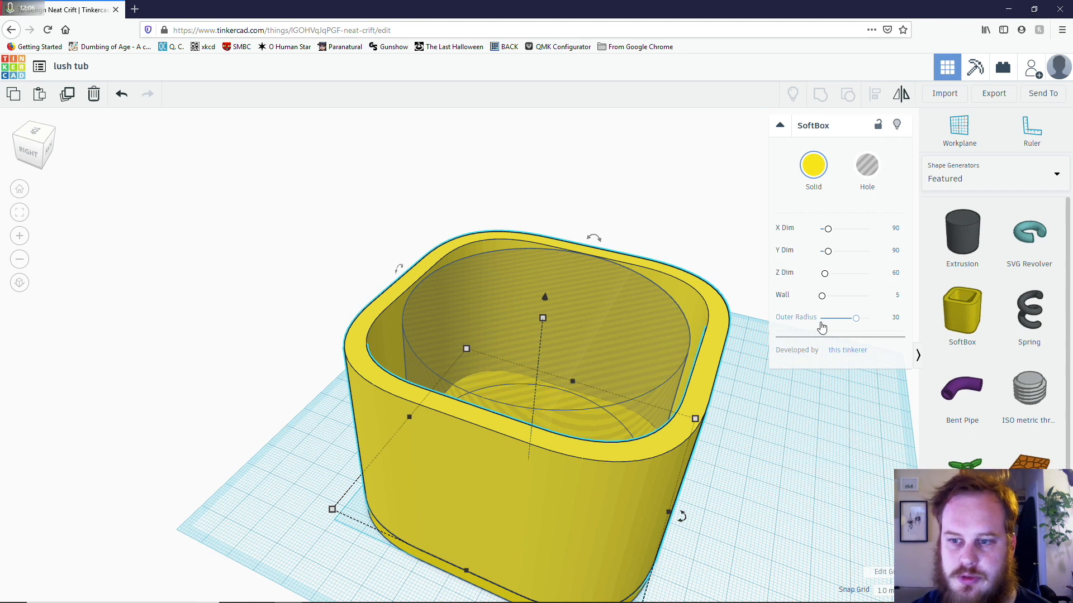
pyautogui.press('Return')
pyautogui.moveTo(751, 535); pyautogui.dragTo(788, 530, button='right')
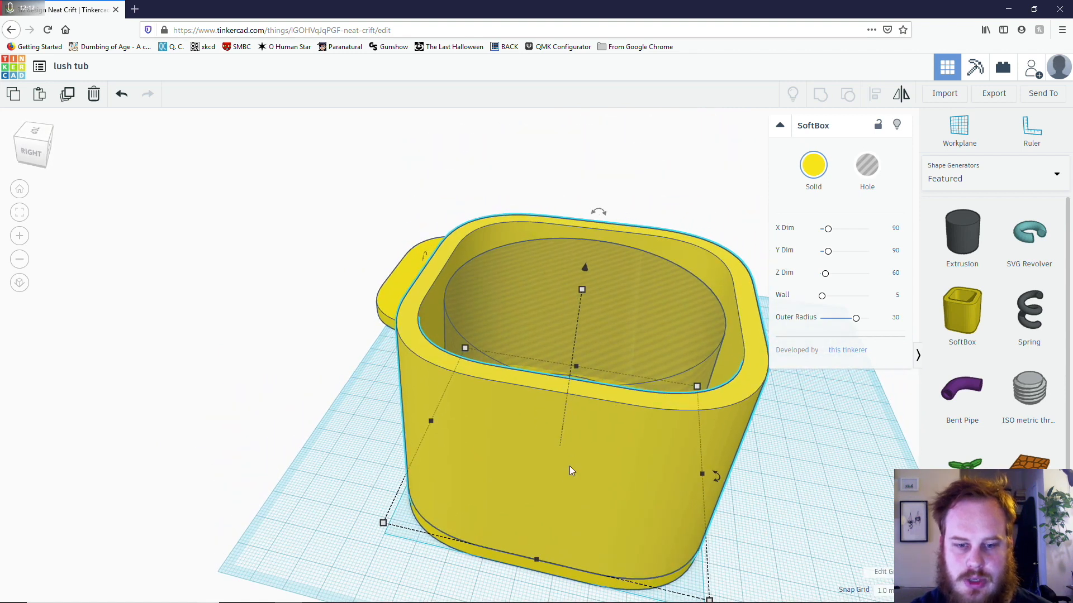
# - Try to align the SoftBox wall and the base plate vertically with Align, and undo the change
pyautogui.moveTo(344, 485); pyautogui.dragTo(394, 411, button='right')
pyautogui.press('Escape')
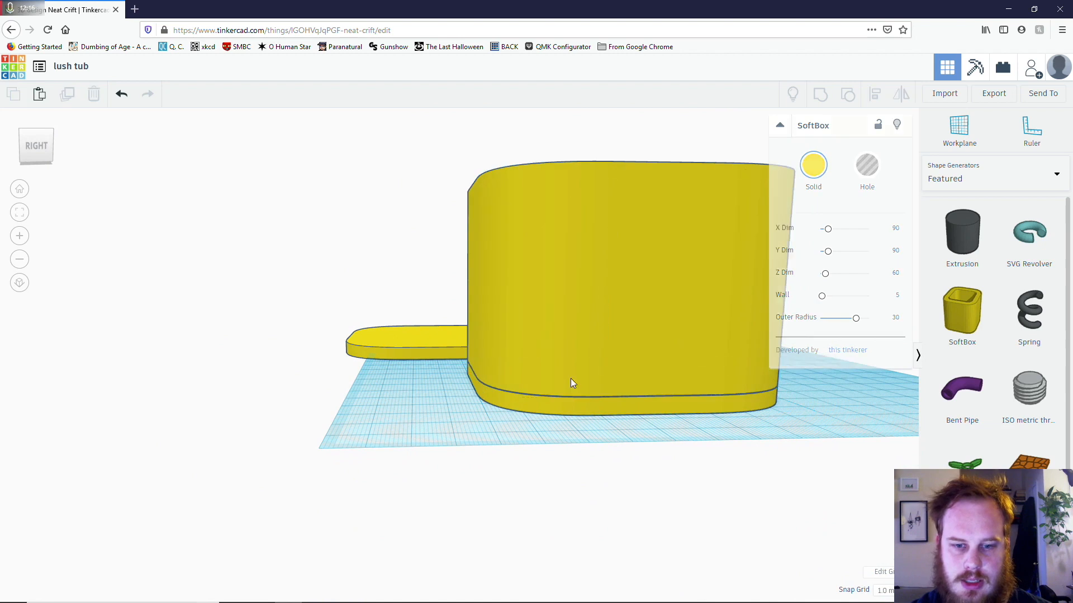
pyautogui.click(592, 407)
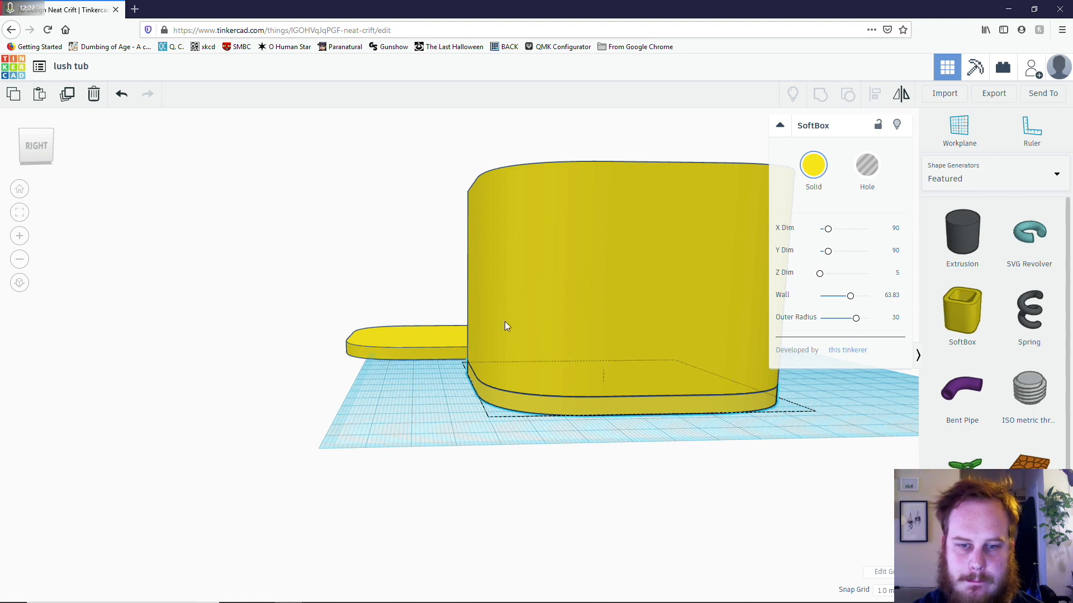
pyautogui.click(501, 343)
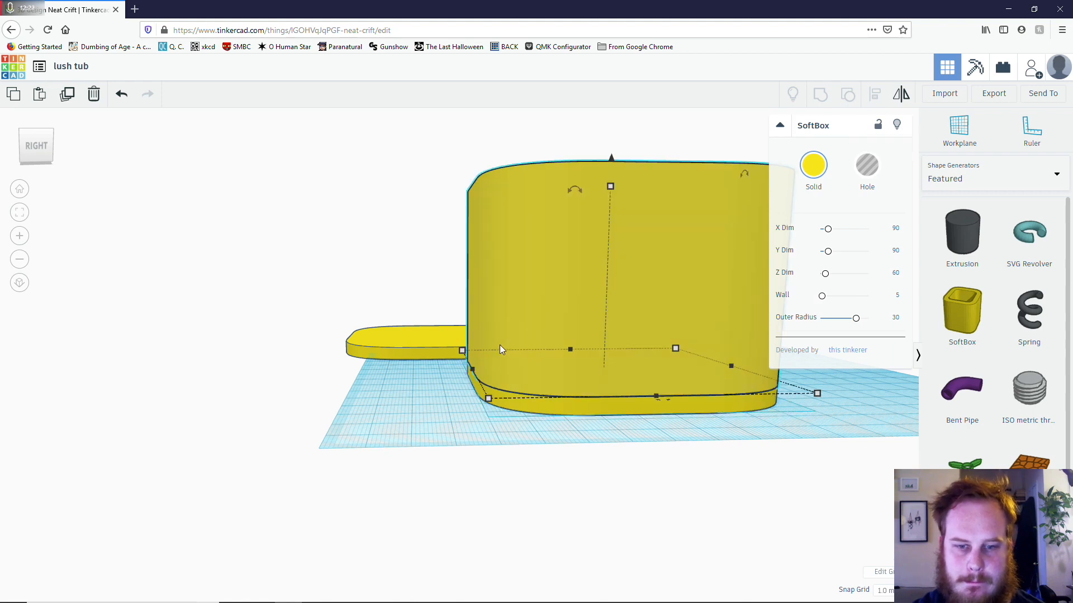
pyautogui.keyDown('shift'); pyautogui.click(567, 410); pyautogui.keyUp('shift')
pyautogui.click(875, 96)
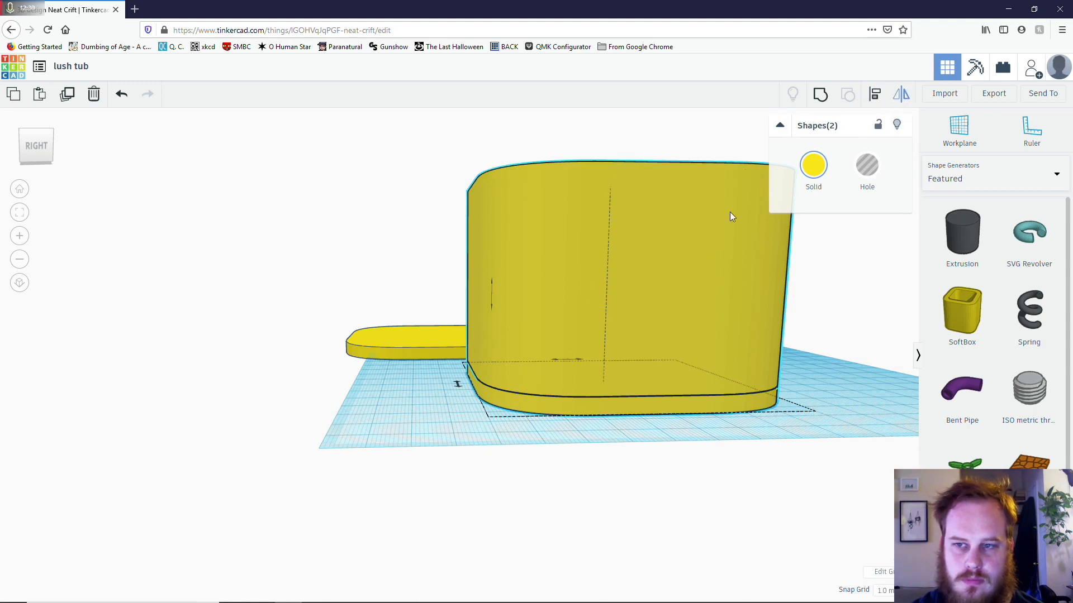
pyautogui.click(875, 95)
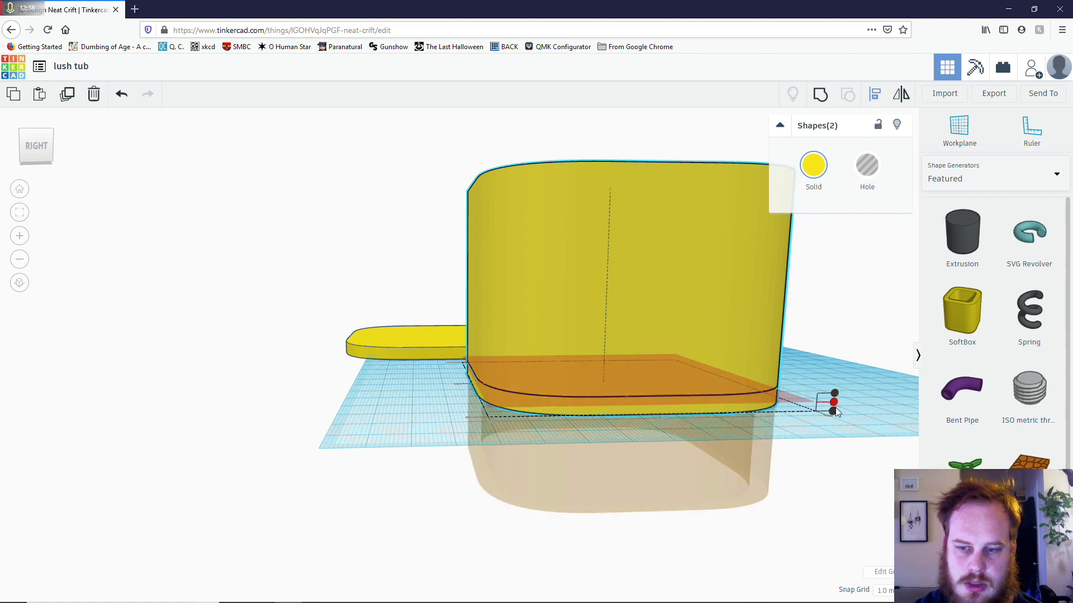
pyautogui.click(833, 412)
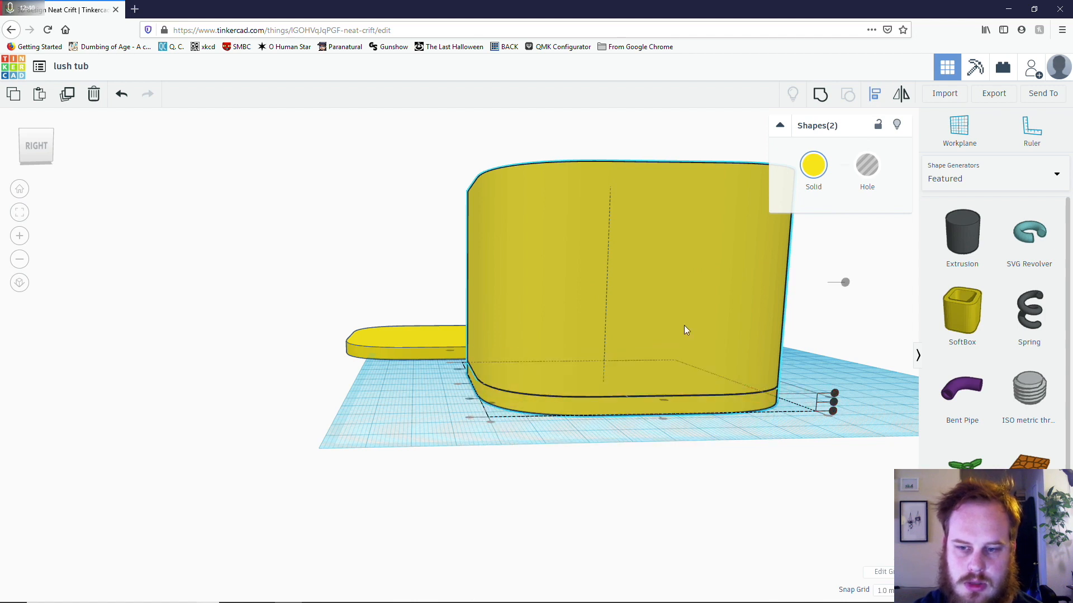
pyautogui.click(835, 393)
pyautogui.hotkey('ctrl', 'z')
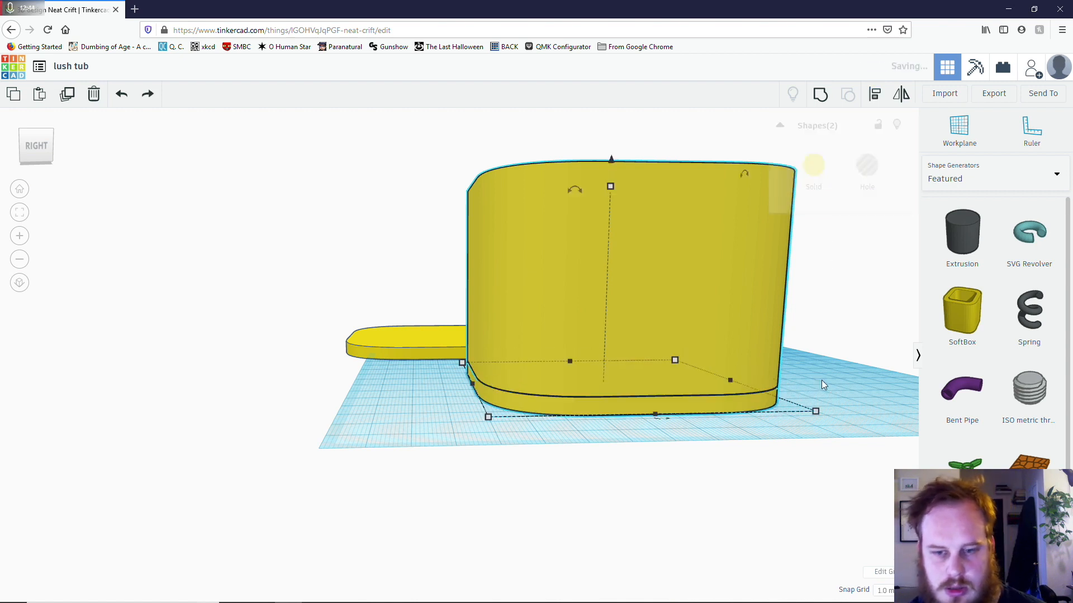
# - Examine the seam between the SoftBox wall and the base plate up close
pyautogui.click(817, 375)
pyautogui.moveTo(817, 378)
pyautogui.mouseDown(button='right')
pyautogui.moveTo(795, 371)
pyautogui.moveTo(799, 380)
pyautogui.mouseUp(button='right')
pyautogui.scroll(5, 799, 380)
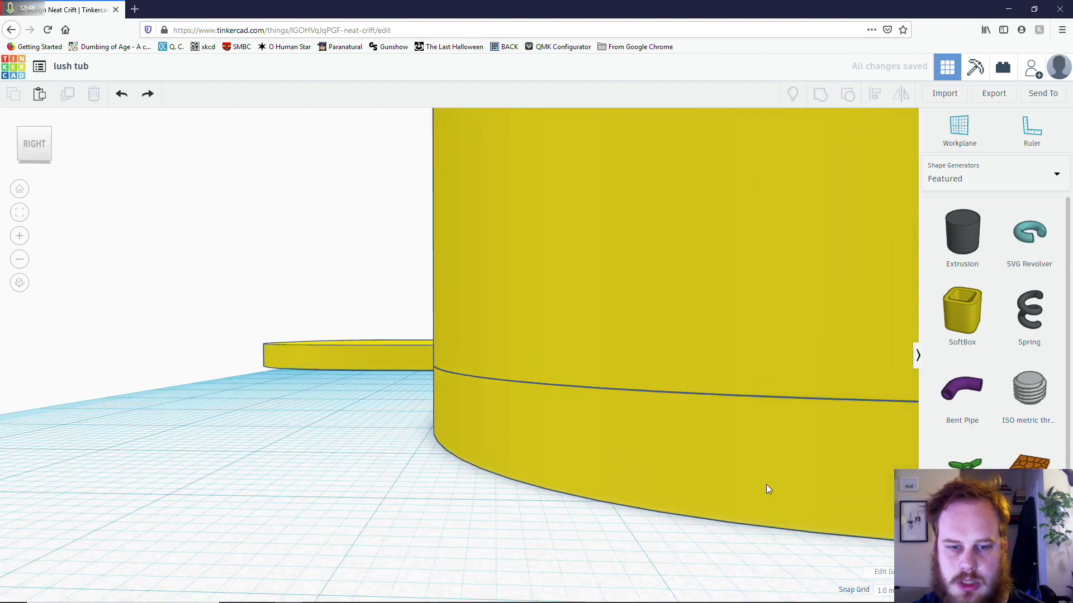
pyautogui.scroll(5, 766, 487)
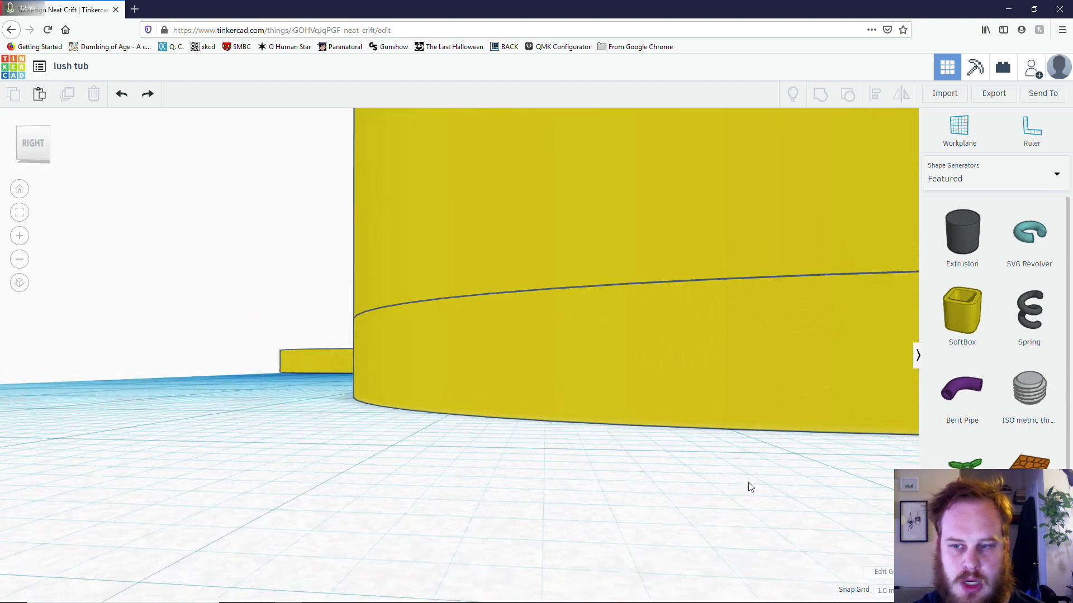
# - Group the SoftBox wall with the base plate into one solid tub shape
pyautogui.click(748, 485)
pyautogui.keyDown('shift'); pyautogui.click(658, 302); pyautogui.keyUp('shift')
pyautogui.click(820, 94)
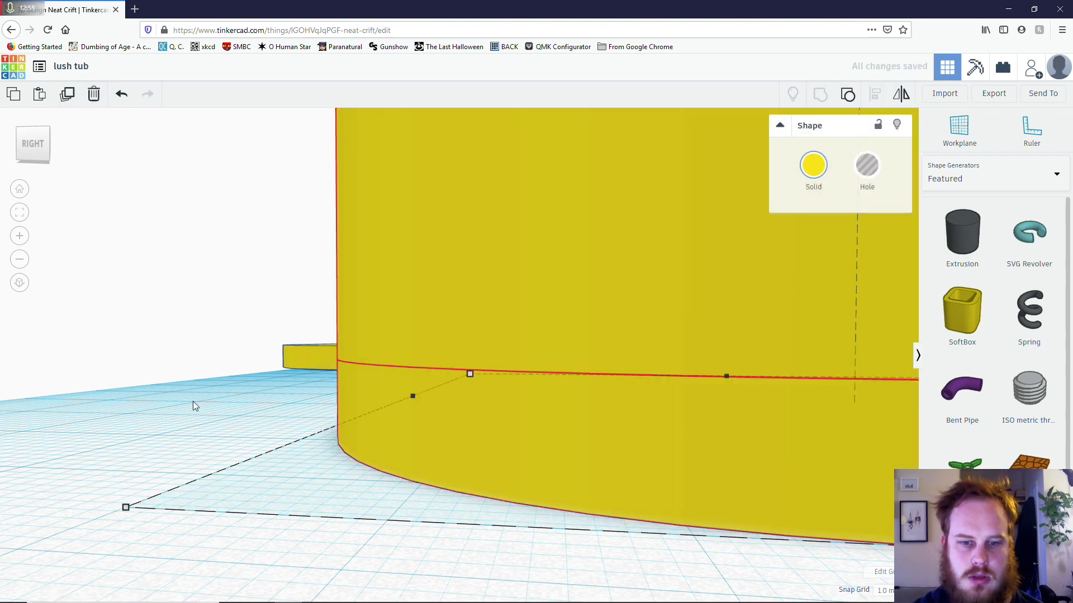
# - Try placing a hole copy of the lid plate beside the original, and delete the copy
pyautogui.moveTo(230, 411); pyautogui.dragTo(233, 489, button='right')
pyautogui.scroll(-5, 233, 490)
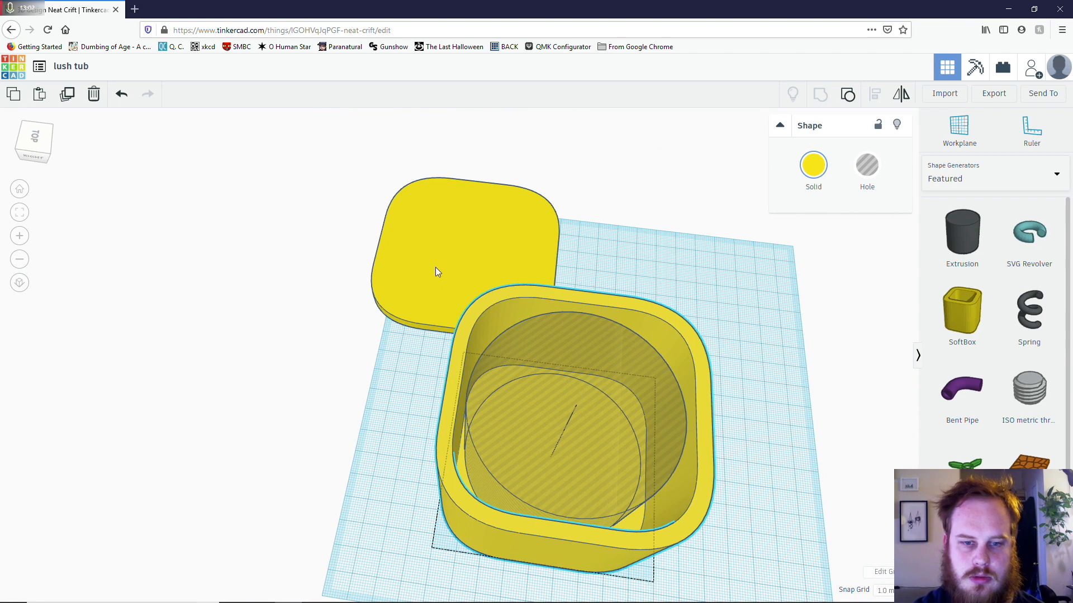
pyautogui.click(467, 287)
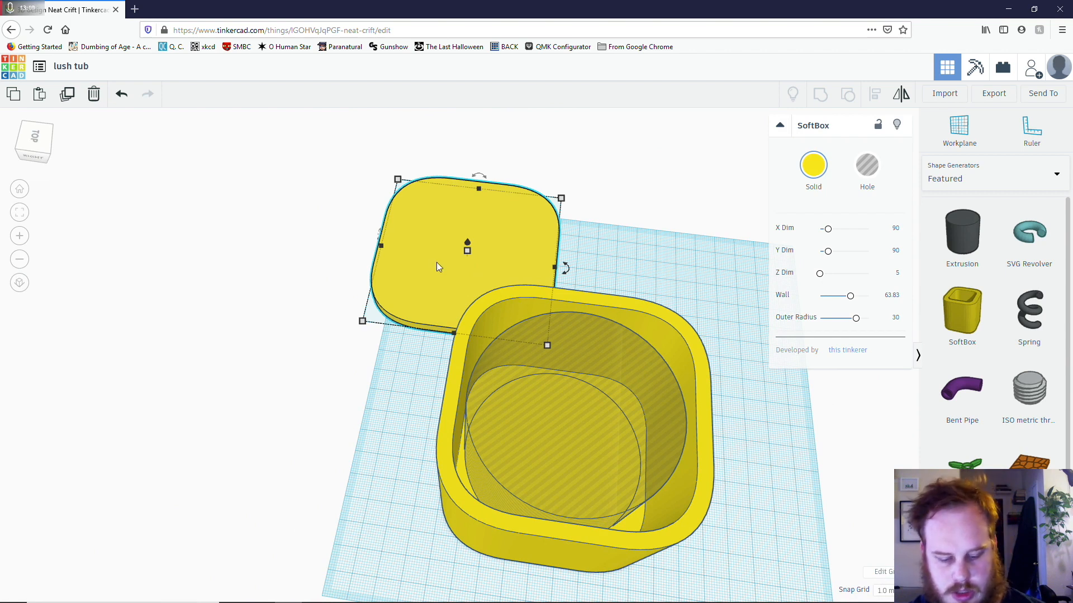
pyautogui.hotkey('ctrl', 'v')
pyautogui.moveTo(608, 267); pyautogui.dragTo(727, 280)
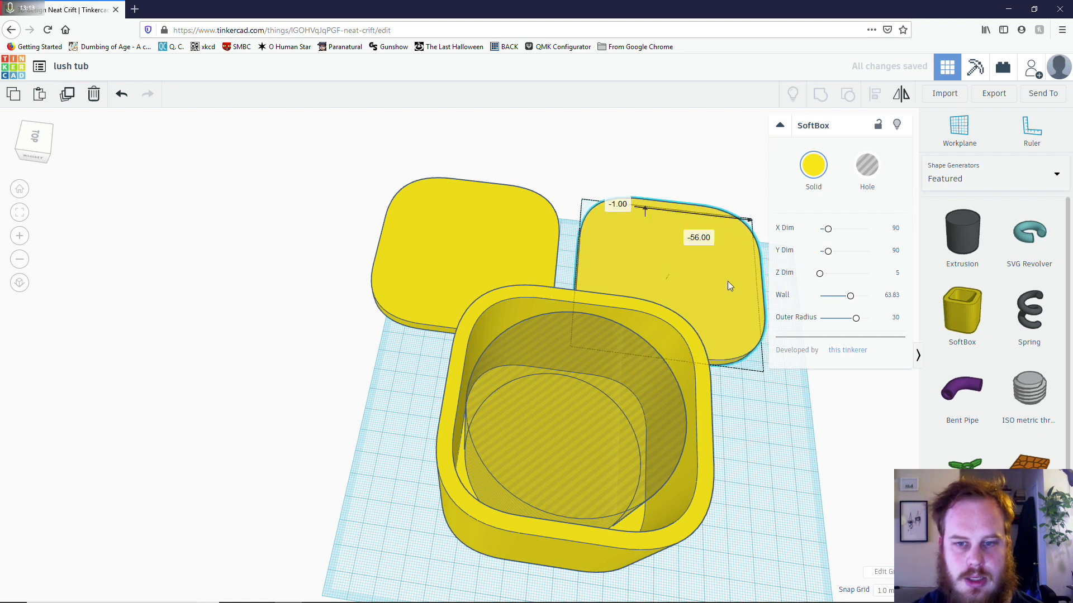
pyautogui.click(875, 182)
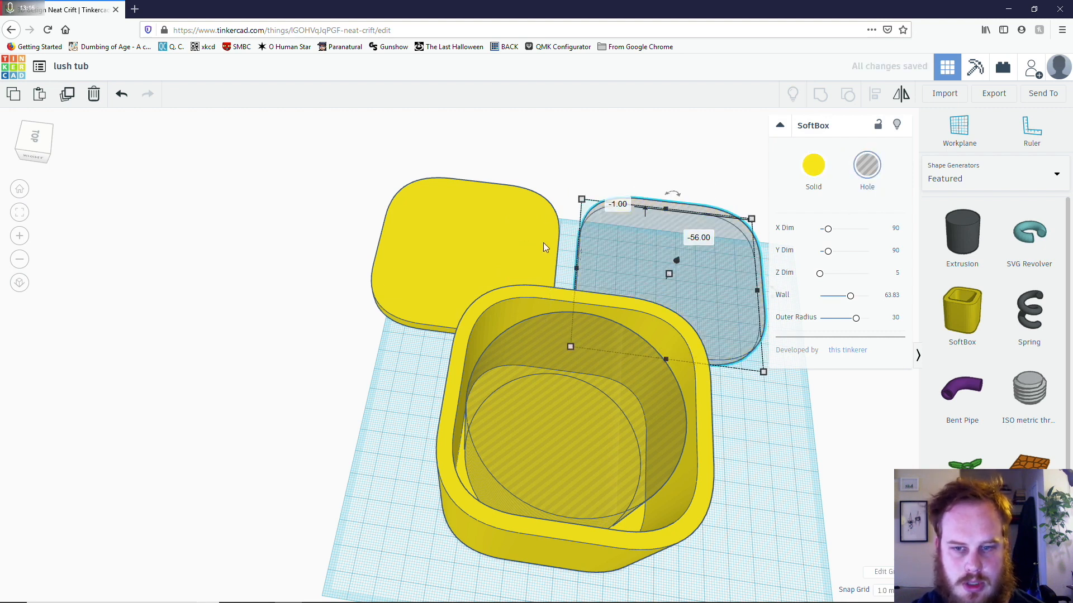
pyautogui.press('Delete')
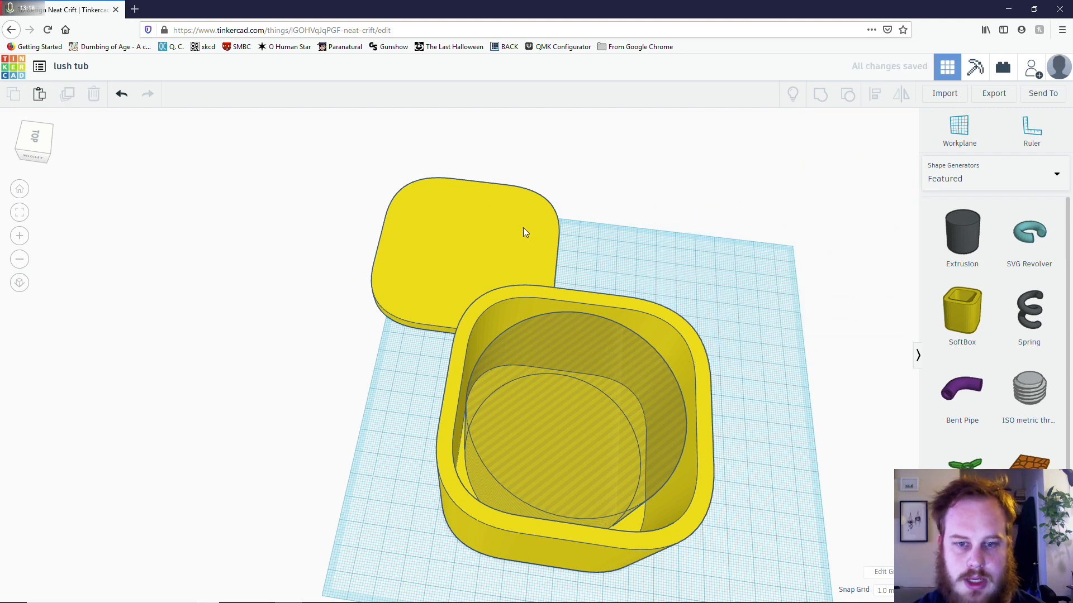
# - Check the side lengths of the lid plate and the tub
pyautogui.click(520, 232)
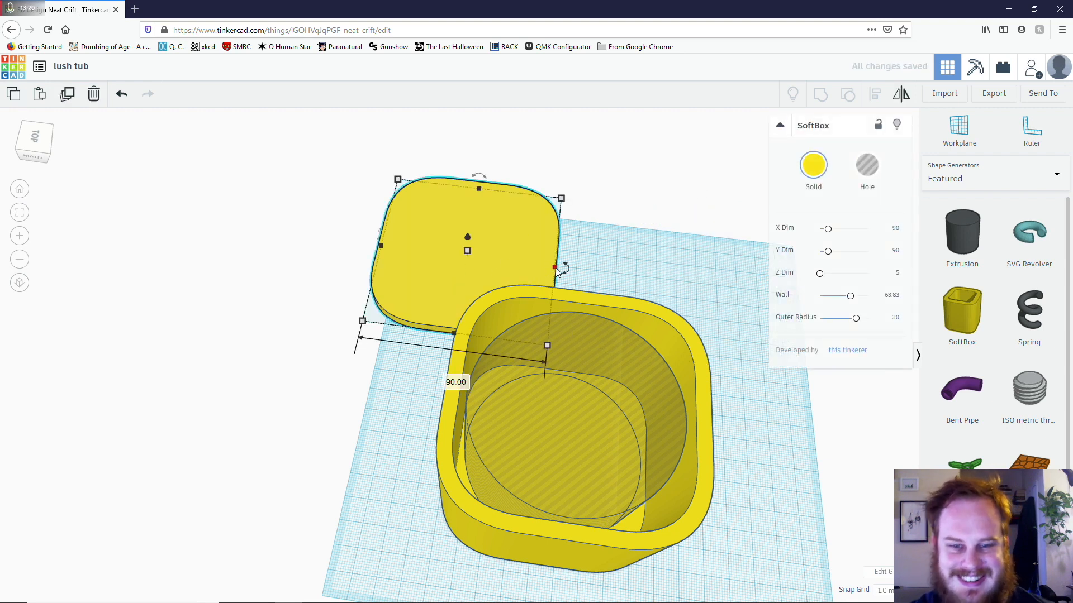
pyautogui.click(452, 403)
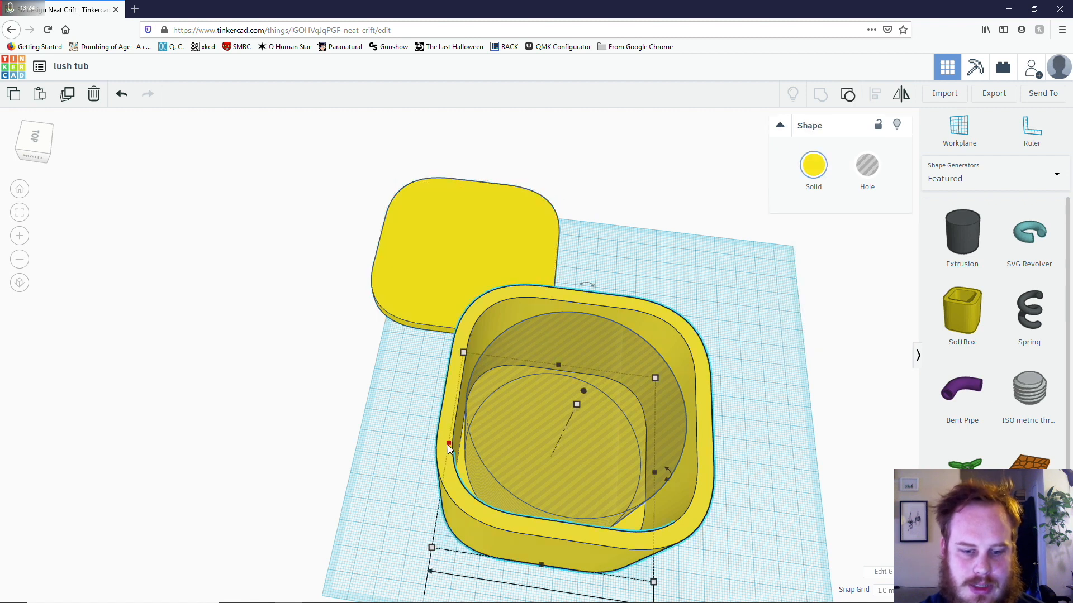
pyautogui.scroll(-3, 447, 445)
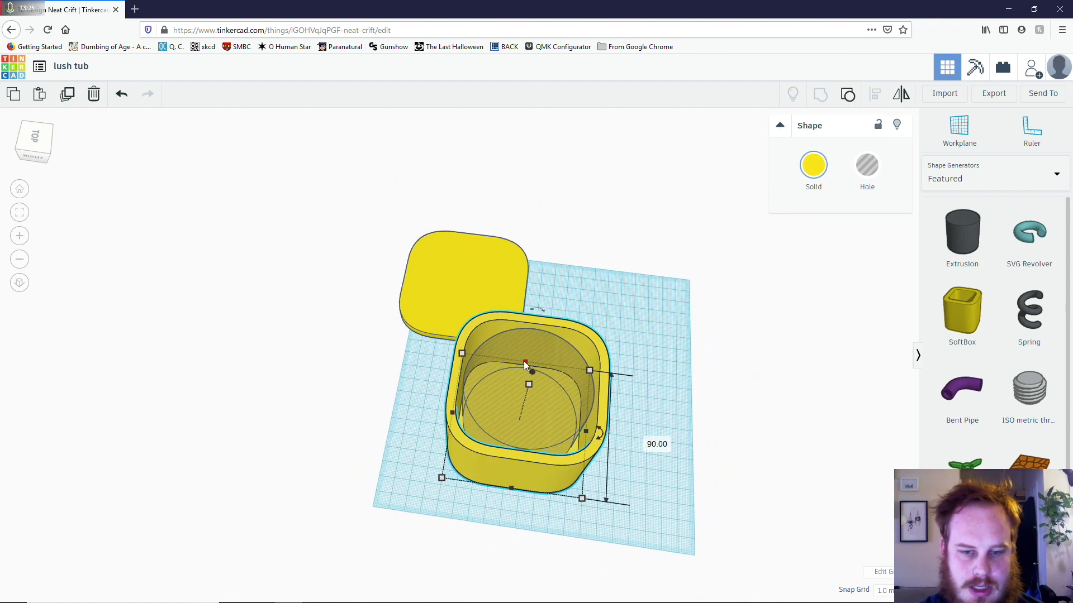
# - Try scaling the lid plate's width to 85 mm in the view, and undo the resize
pyautogui.click(477, 299)
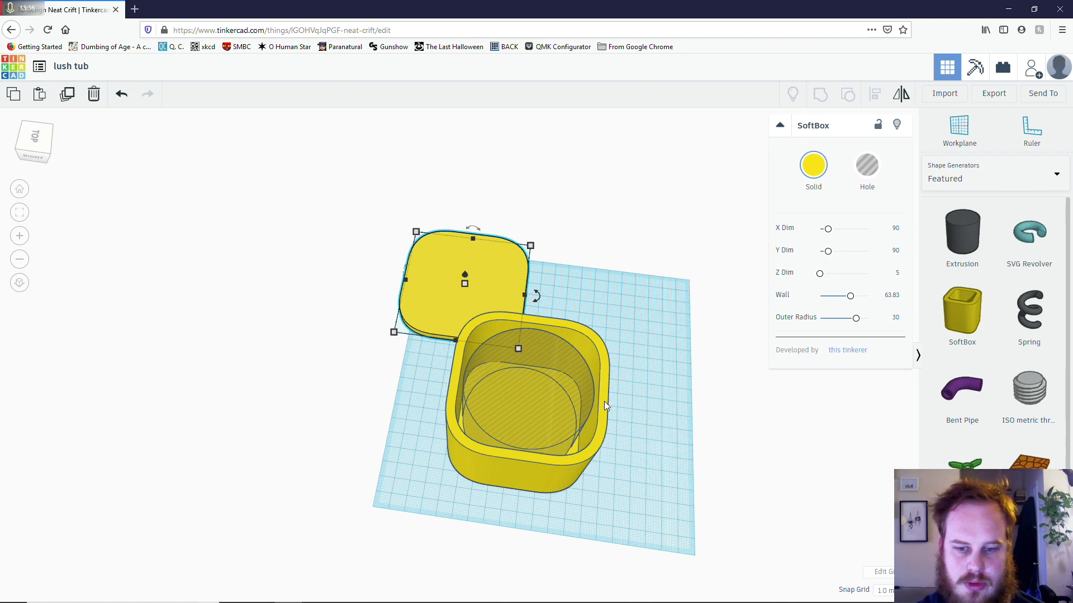
pyautogui.scroll(4, 602, 418)
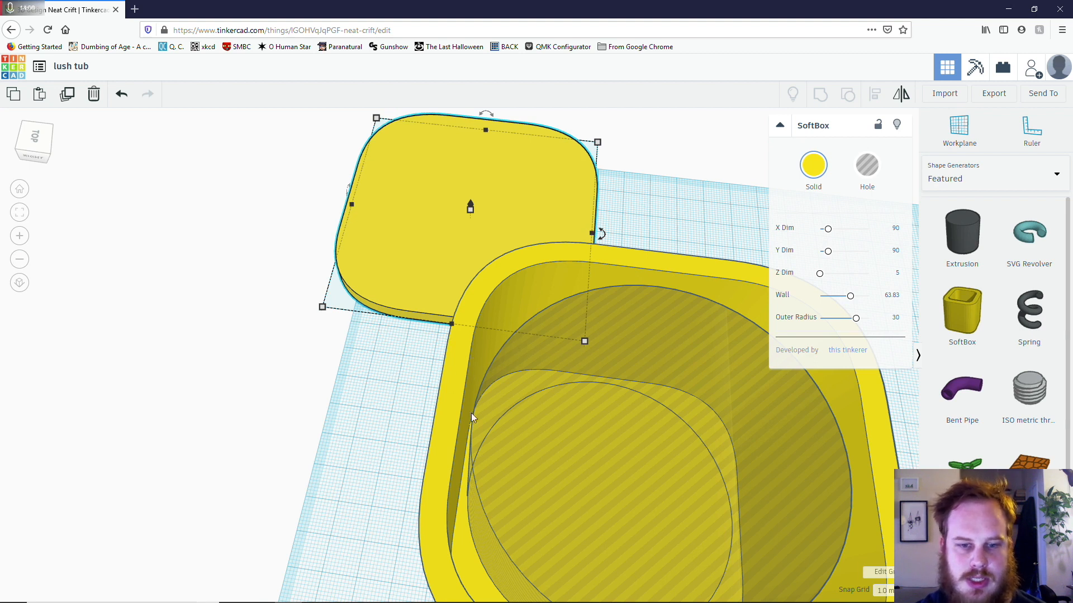
pyautogui.click(592, 234)
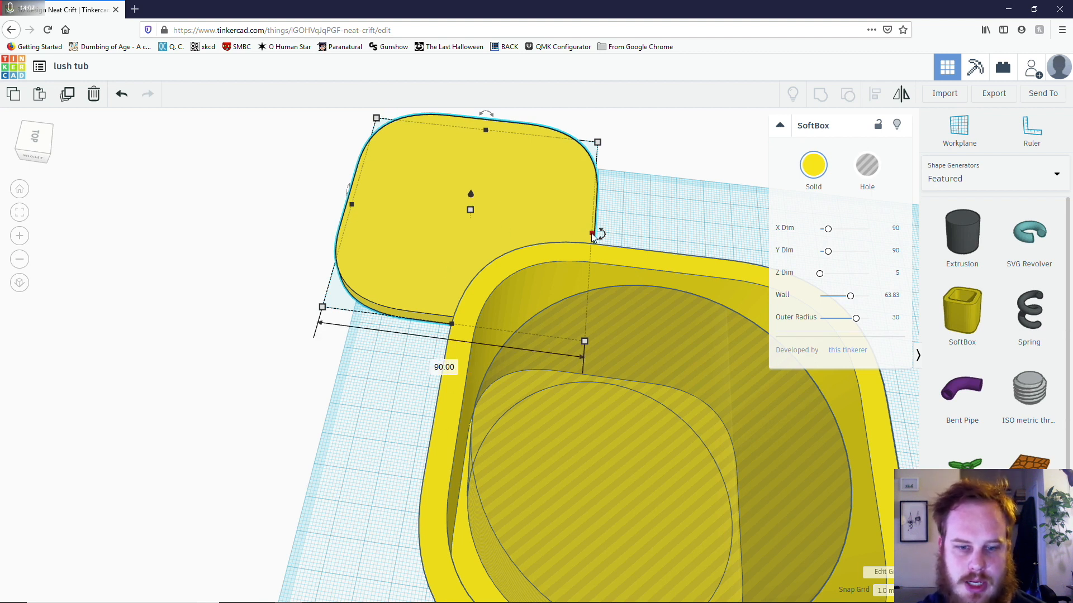
pyautogui.click(444, 369)
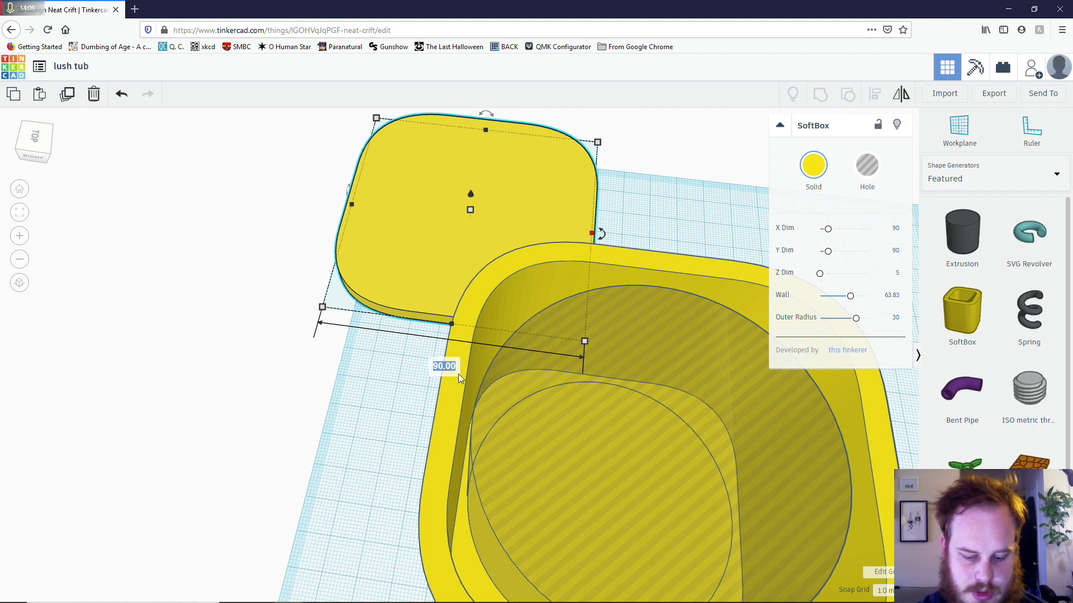
pyautogui.write('85')
pyautogui.press('Return')
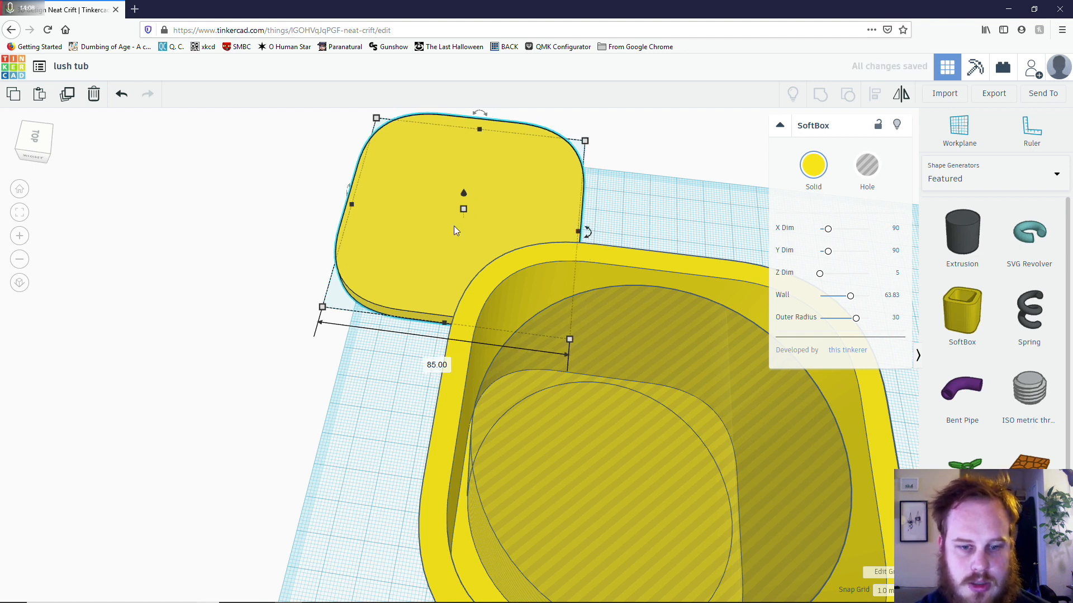
pyautogui.hotkey('ctrl', 'z')
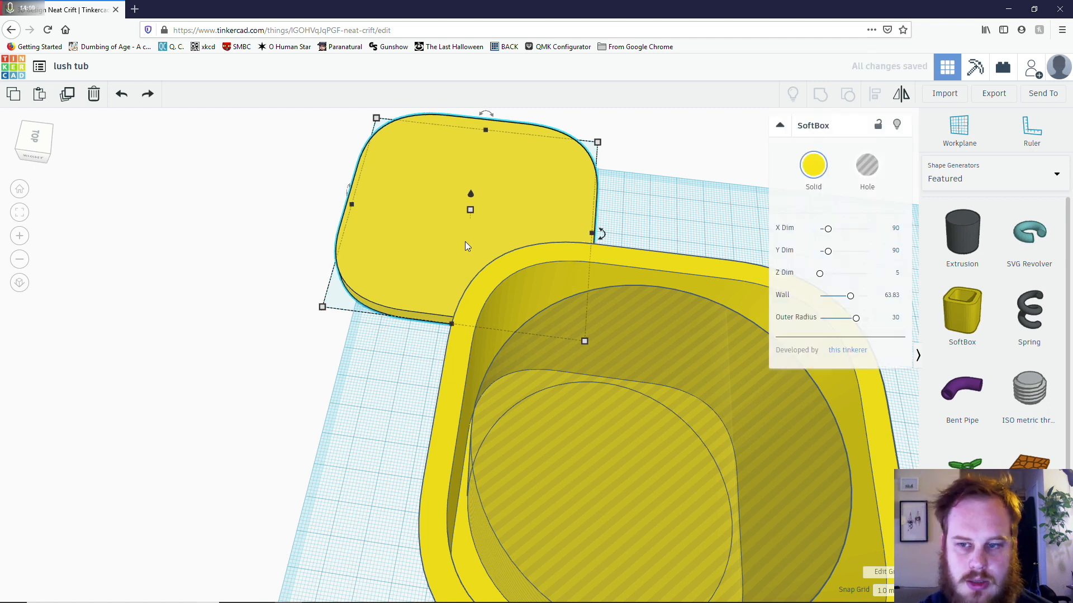
# - Set the lid plate's SoftBox X and Y dimensions to 85 each
pyautogui.click(896, 229)
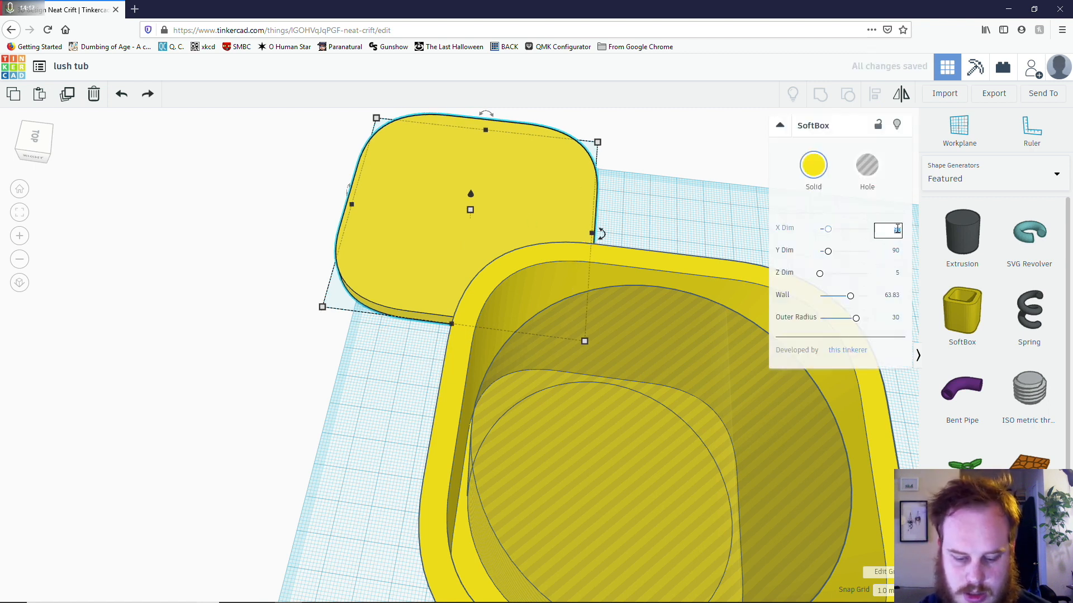
pyautogui.press('BackSpace')
pyautogui.write('85')
pyautogui.press('Return')
pyautogui.click(895, 252)
pyautogui.write('8')
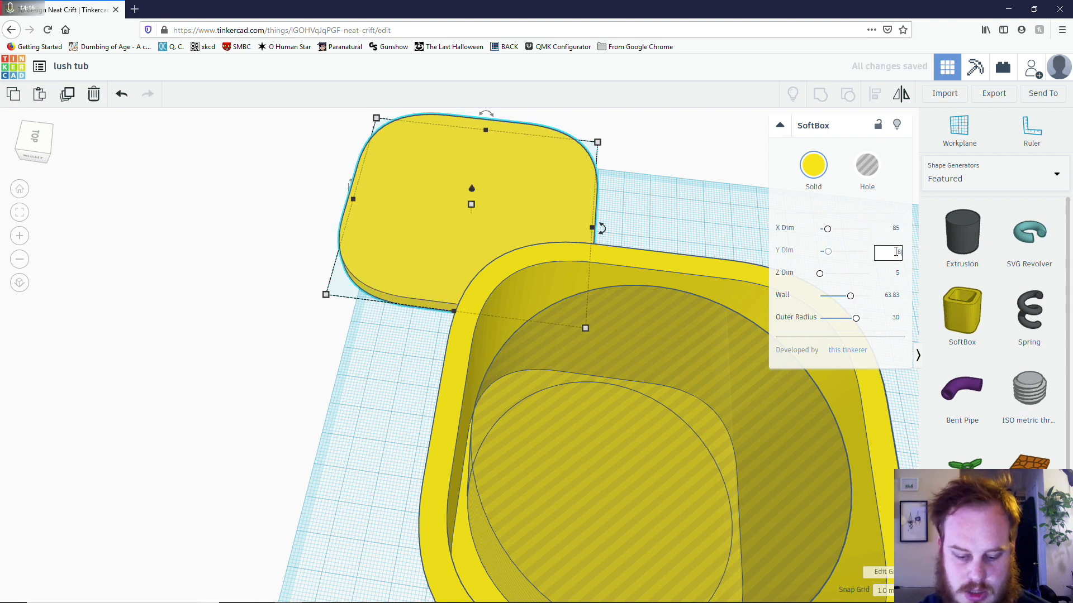
pyautogui.write('5')
pyautogui.press('Return')
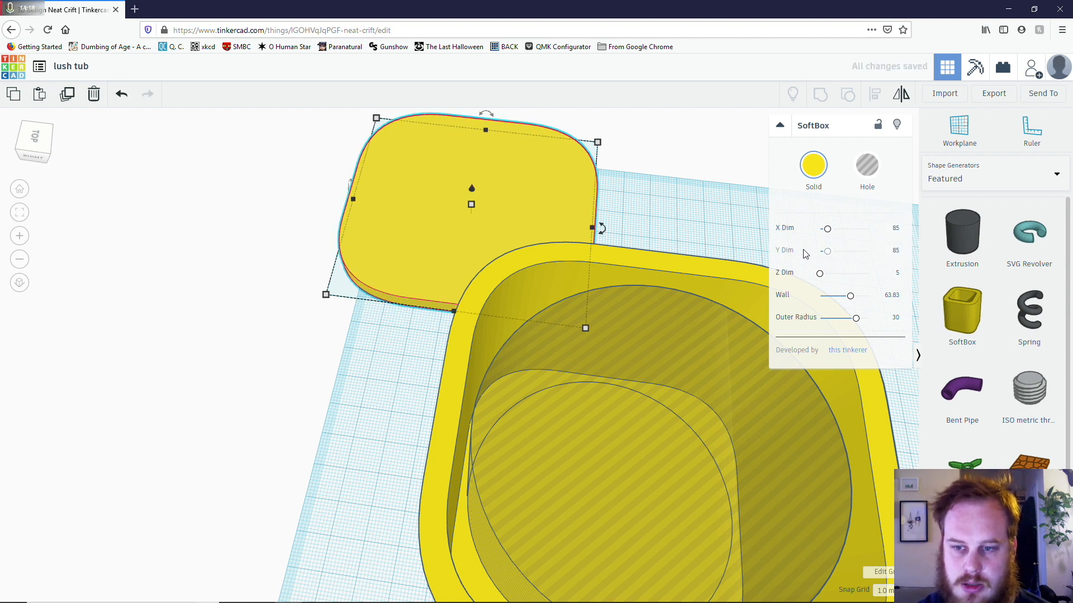
# - Duplicate the lid plate beside the original and recolour the original plate orange
pyautogui.moveTo(417, 381); pyautogui.dragTo(414, 247, button='right')
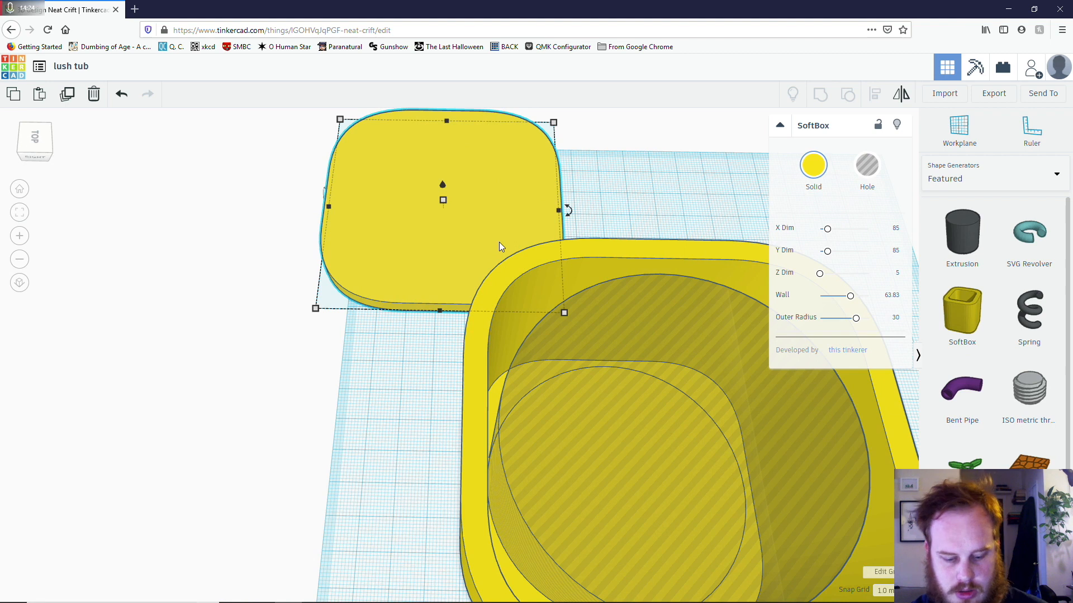
pyautogui.keyDown('alt'); pyautogui.moveTo(498, 243); pyautogui.dragTo(763, 225); pyautogui.keyUp('alt')
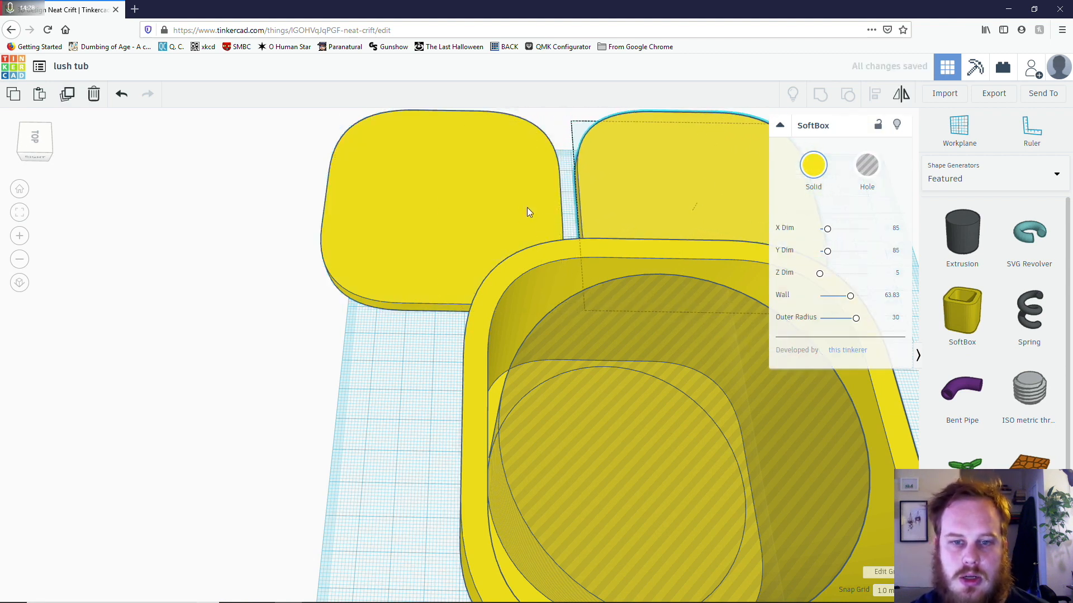
pyautogui.click(442, 216)
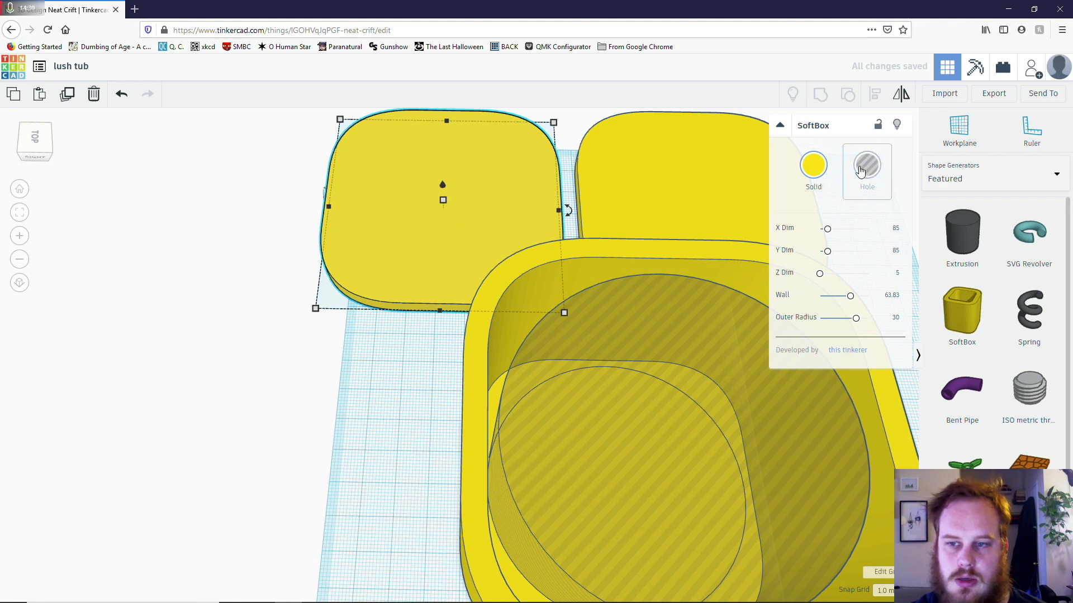
pyautogui.click(805, 170)
pyautogui.click(821, 269)
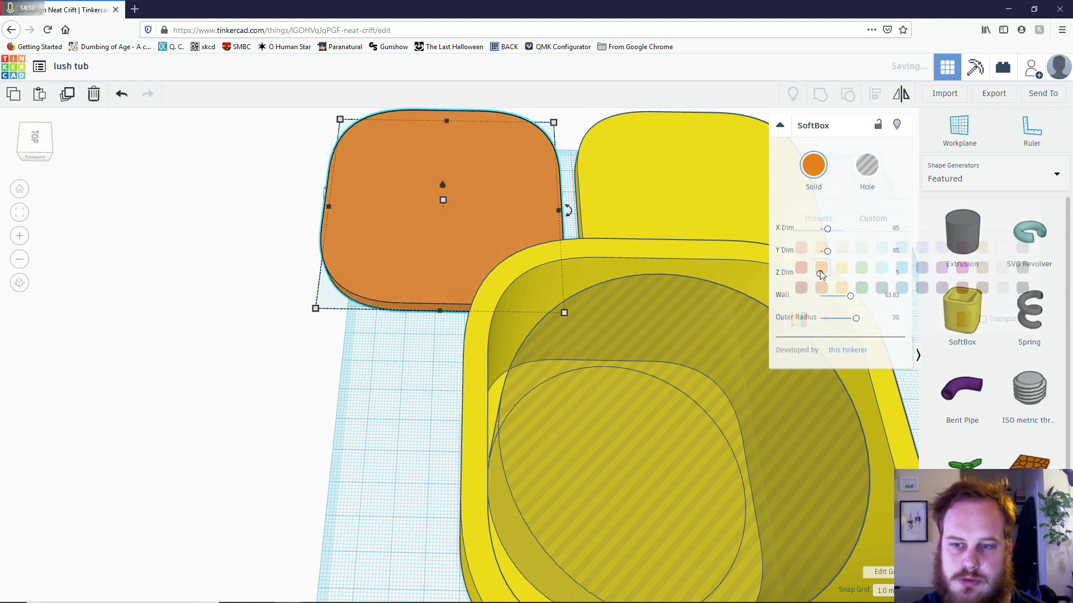
pyautogui.click(421, 382)
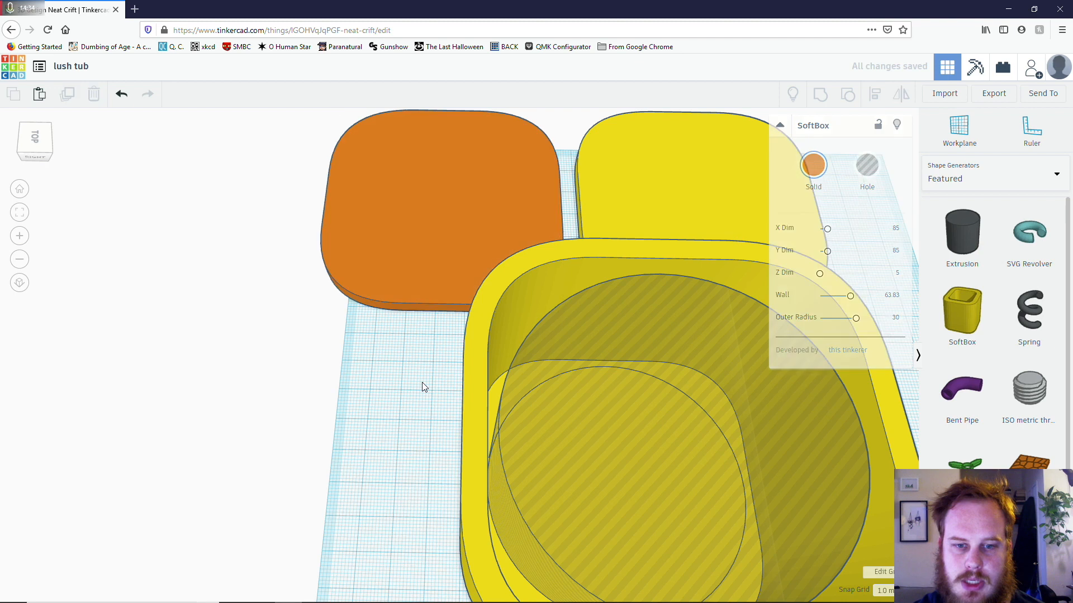
# - Turn the yellow duplicate of the lid plate into a hole
pyautogui.click(689, 197)
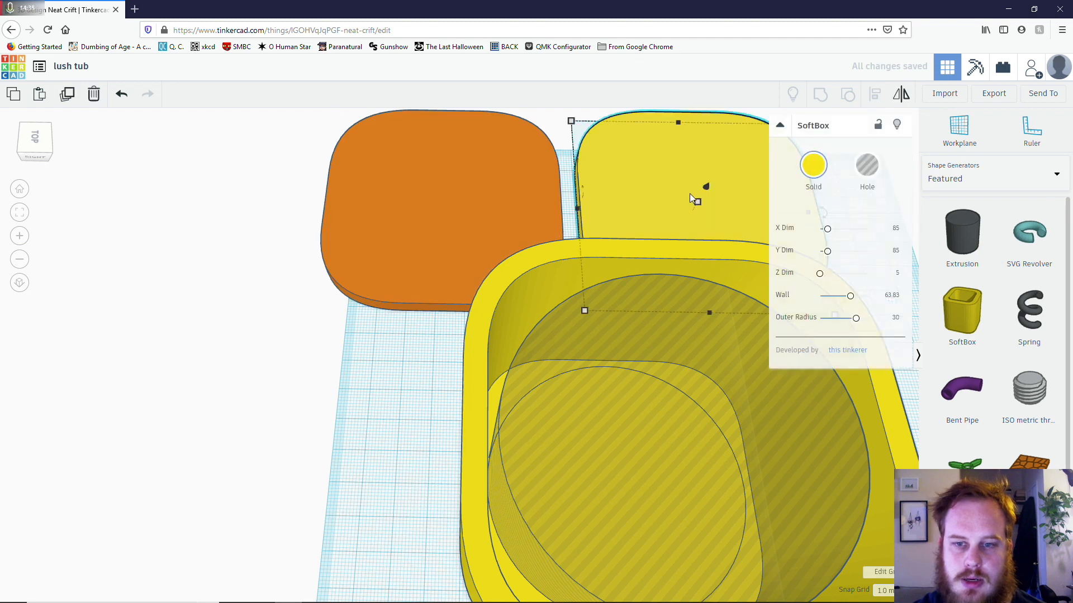
pyautogui.click(867, 165)
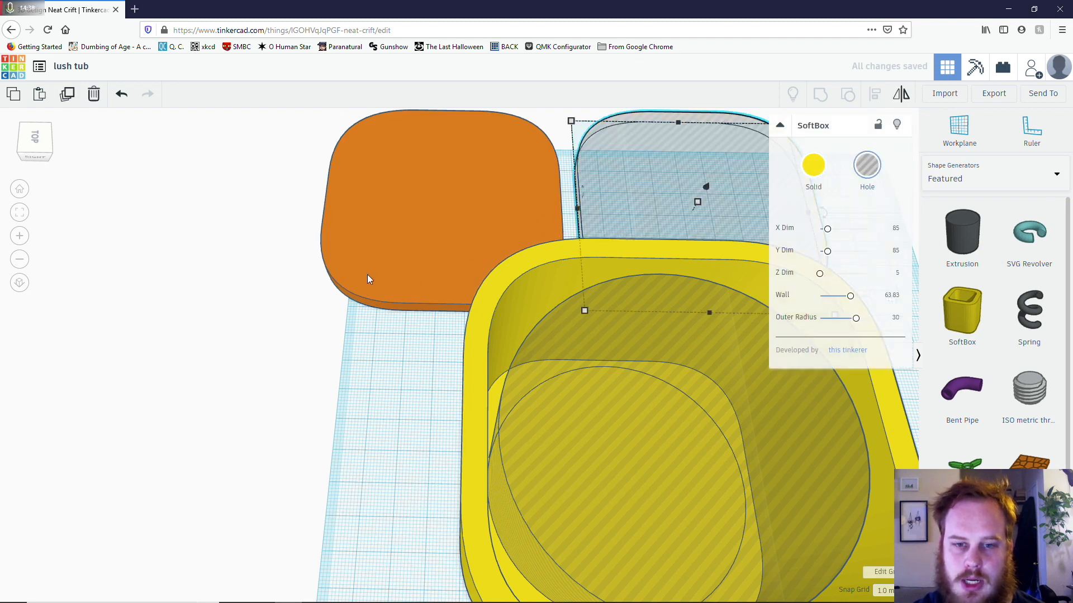
pyautogui.scroll(-3, 417, 515)
pyautogui.scroll(3, 416, 515)
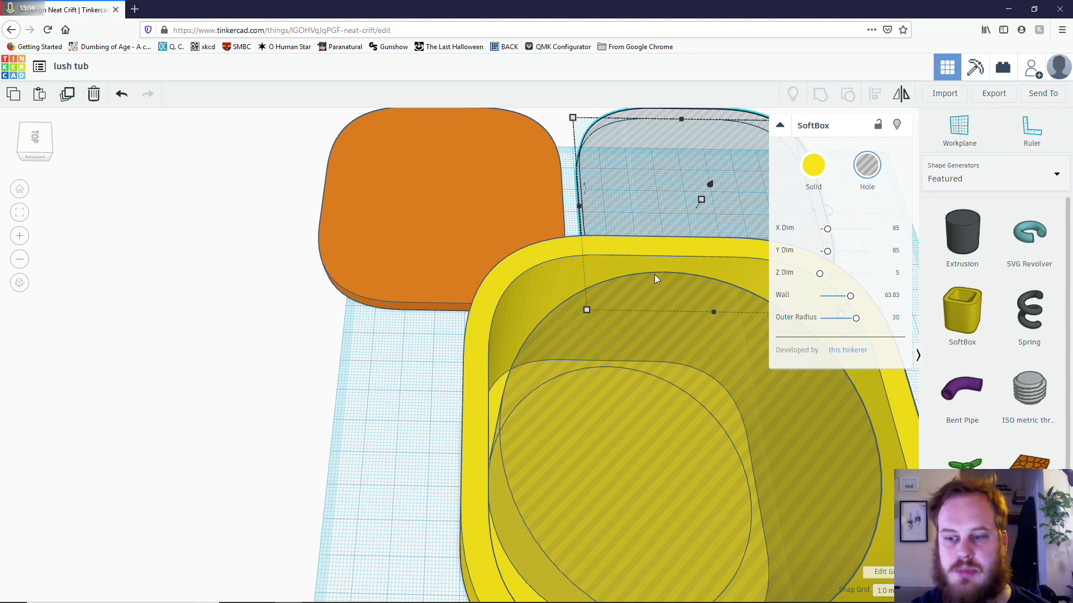
pyautogui.scroll(-2, 455, 421)
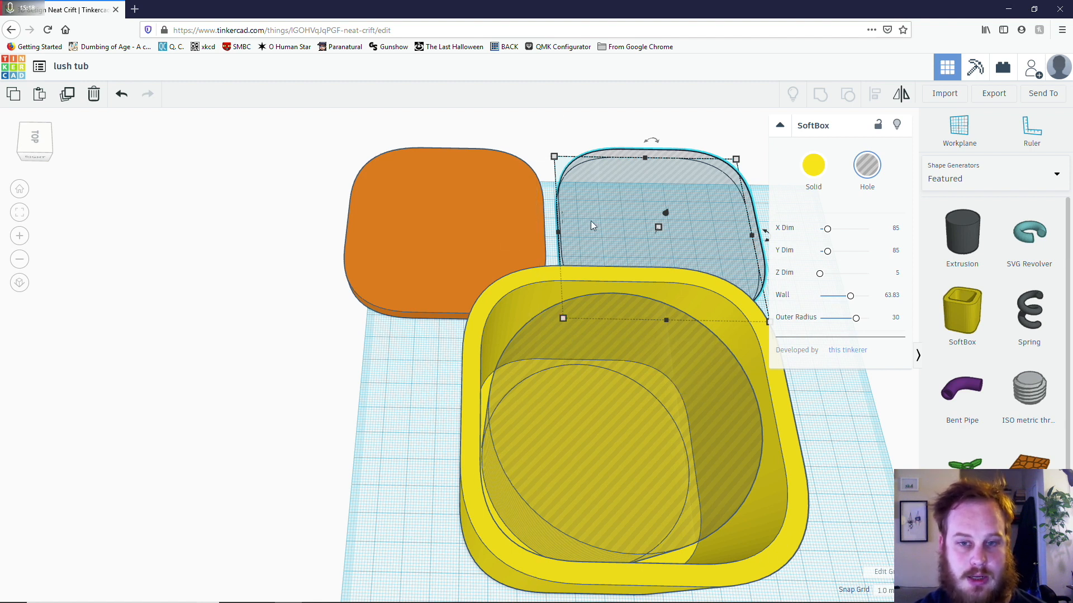
pyautogui.click(380, 441)
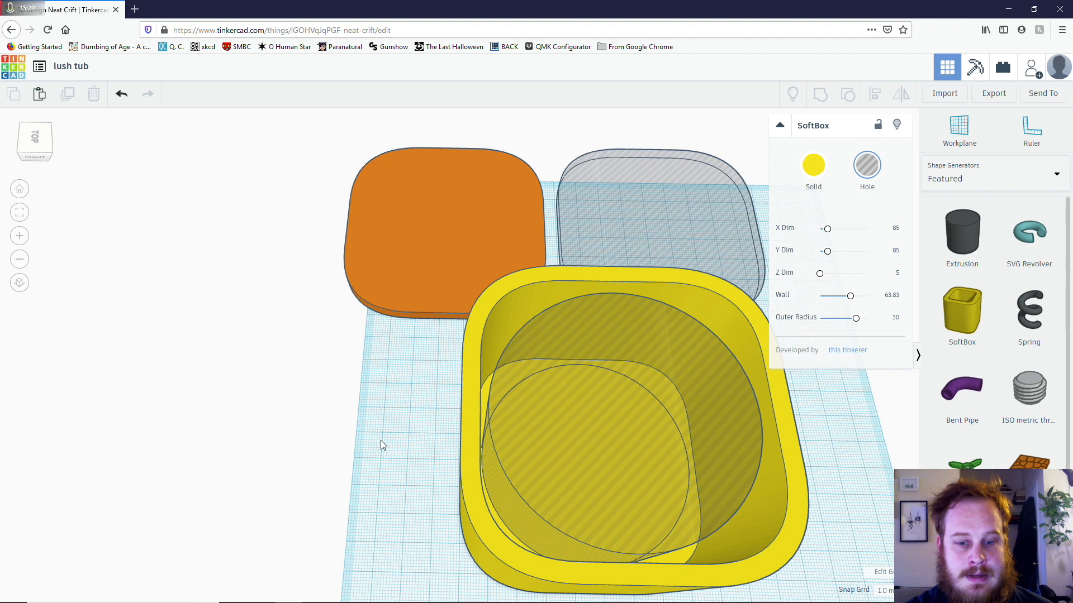
# - Examine the grouped tub's rim, walls and inner cylinder hole from several angles
pyautogui.moveTo(401, 503); pyautogui.dragTo(435, 422, button='right')
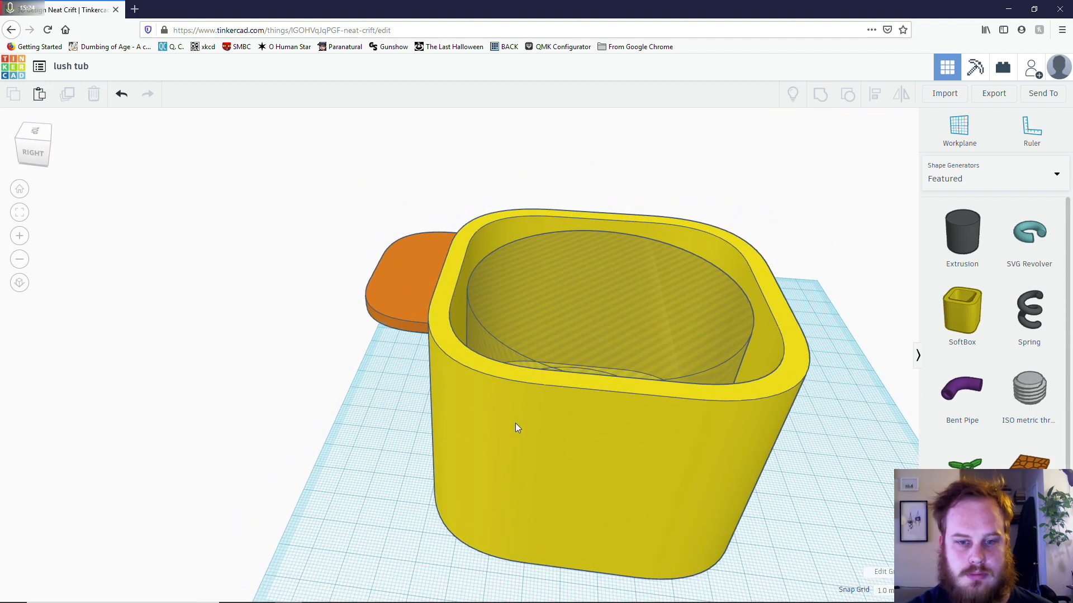
pyautogui.click(529, 412)
pyautogui.moveTo(420, 458); pyautogui.dragTo(453, 492, button='right')
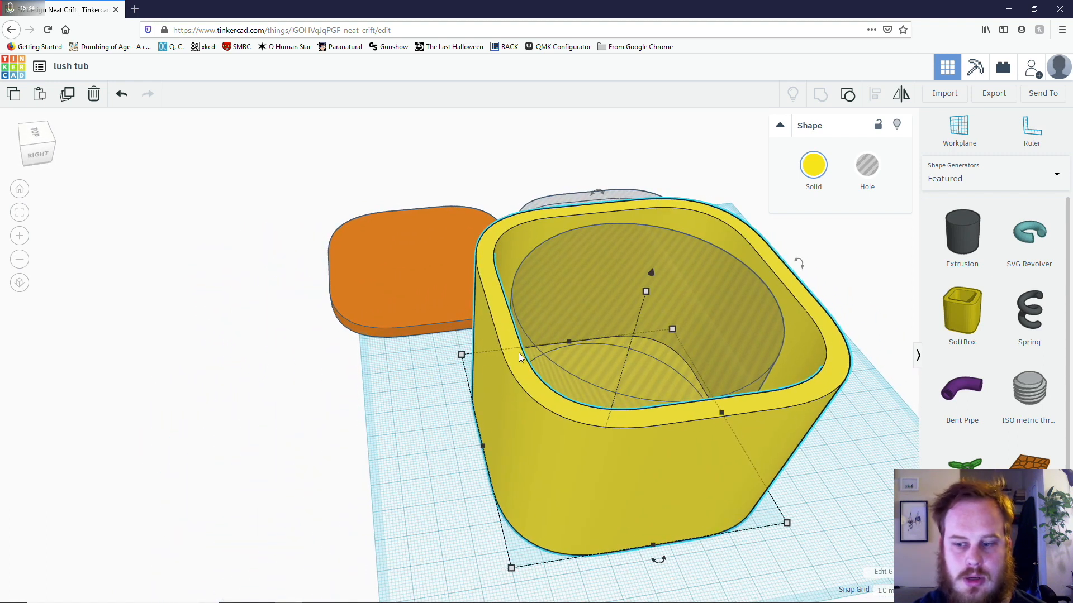
pyautogui.click(430, 377)
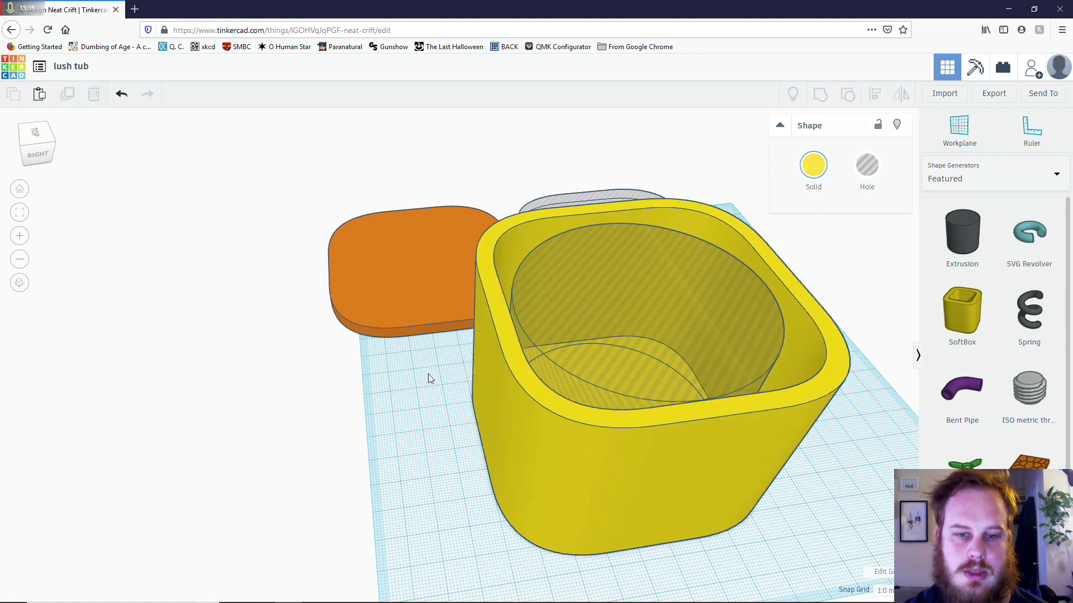
pyautogui.click(504, 348)
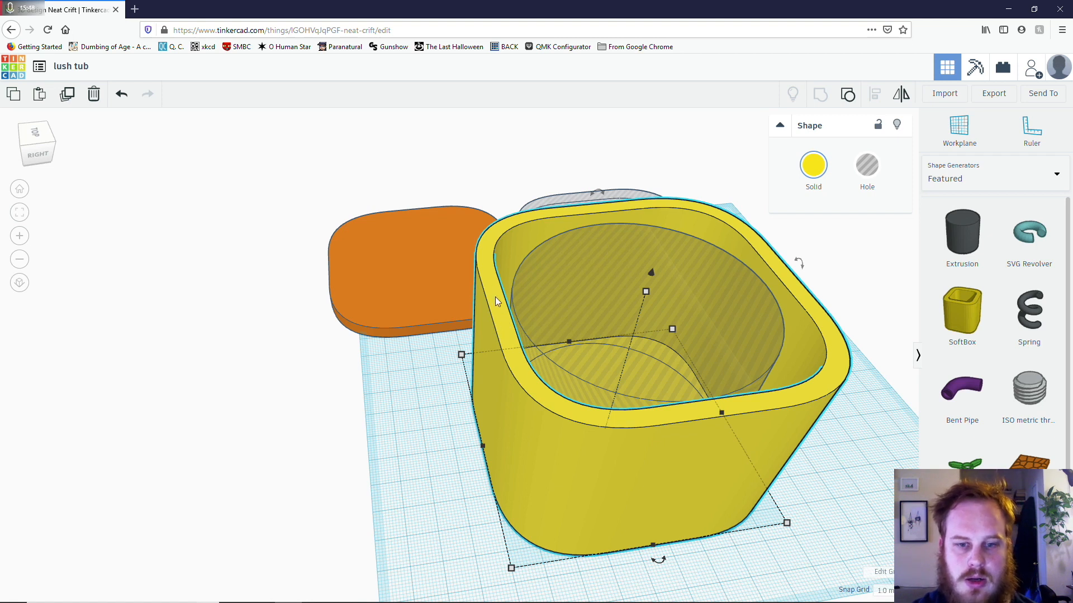
pyautogui.moveTo(483, 321); pyautogui.dragTo(477, 276, button='right')
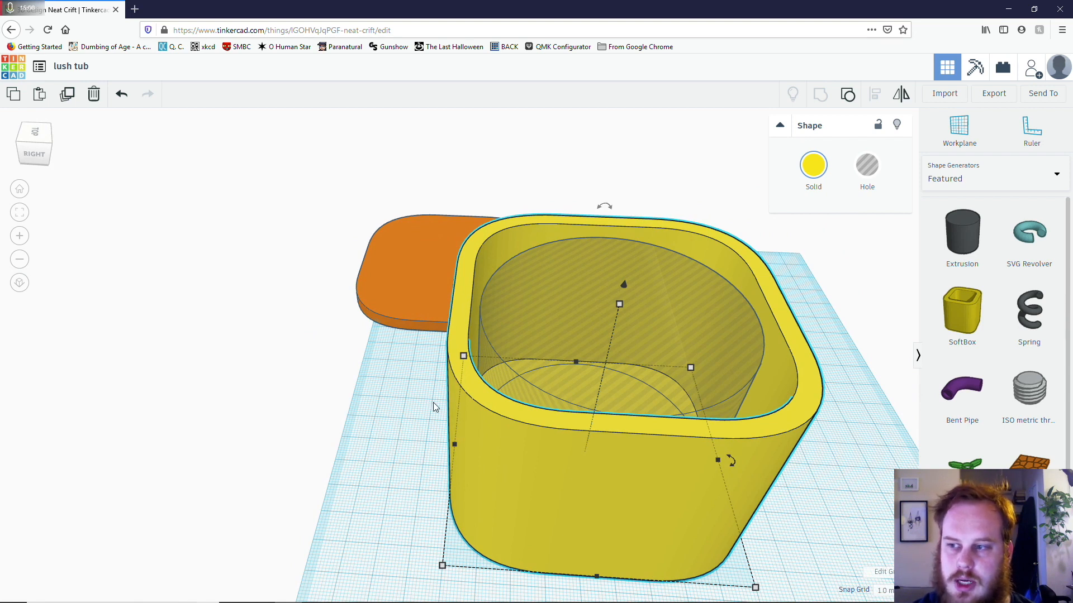
pyautogui.moveTo(449, 384); pyautogui.dragTo(532, 177, button='right')
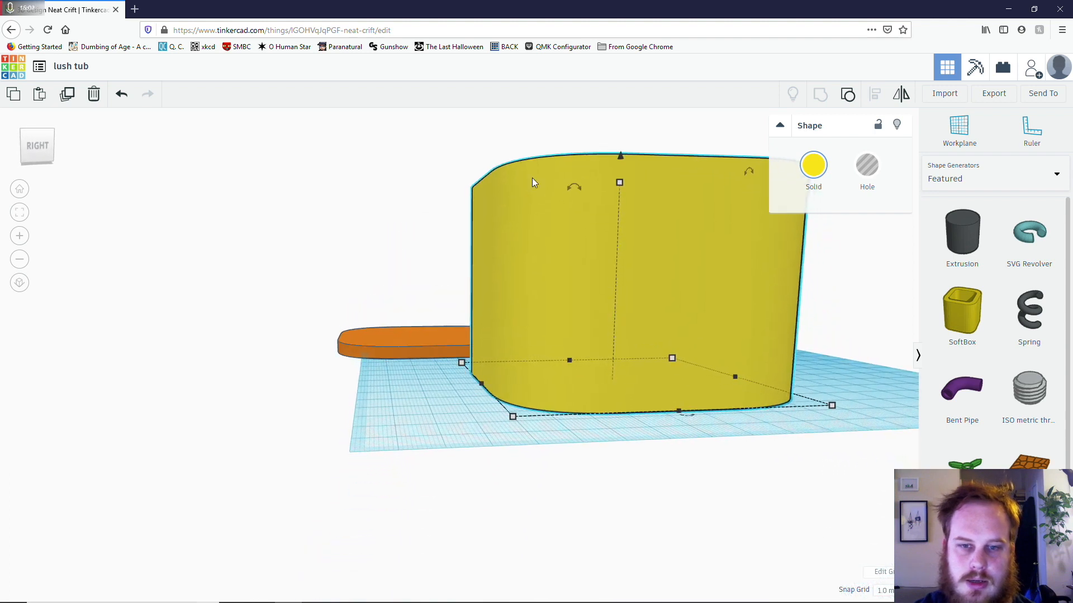
pyautogui.moveTo(448, 228); pyautogui.dragTo(491, 296, button='right')
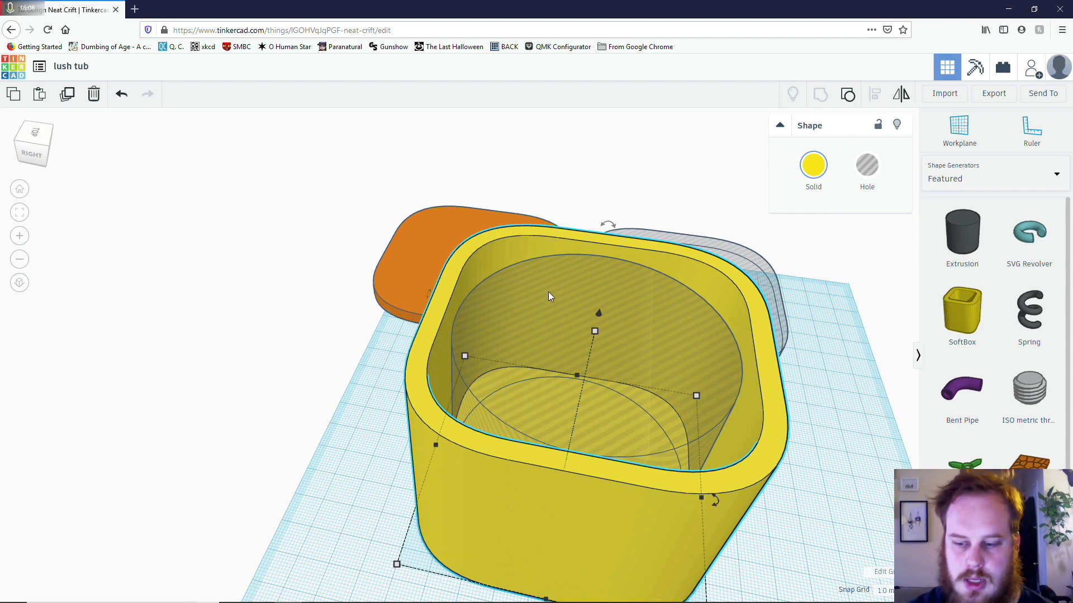
# - Examine the tub's rim, wall thickness and inner cylinder hole against the 85 mm hole plate from several angles
pyautogui.moveTo(454, 367)
pyautogui.mouseDown(button='right')
pyautogui.moveTo(387, 344)
pyautogui.moveTo(375, 365)
pyautogui.moveTo(455, 373)
pyautogui.mouseUp(button='right')
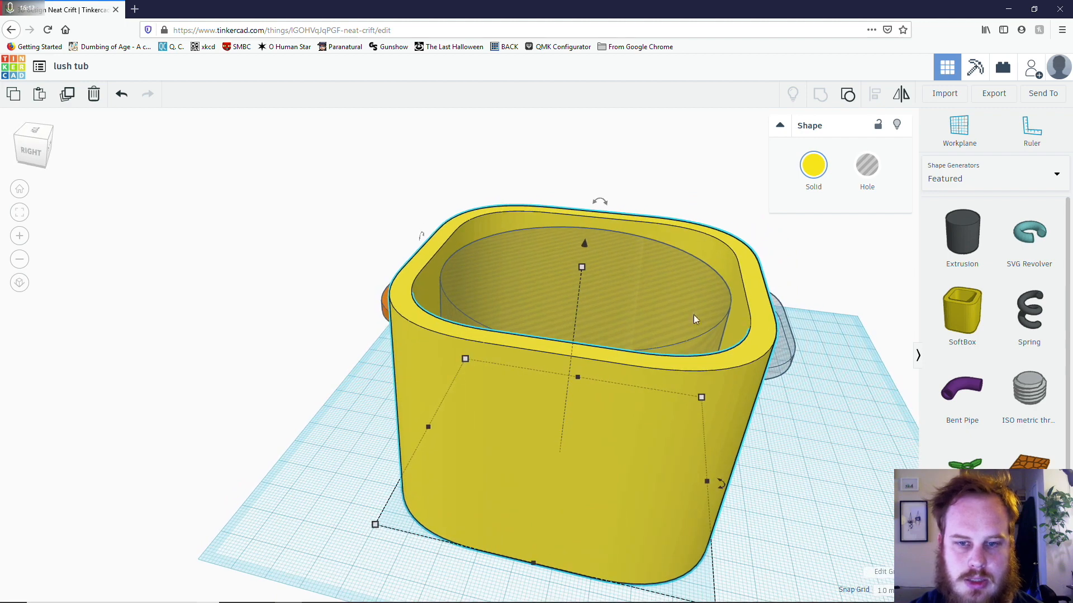
pyautogui.moveTo(803, 437); pyautogui.dragTo(715, 435, button='right')
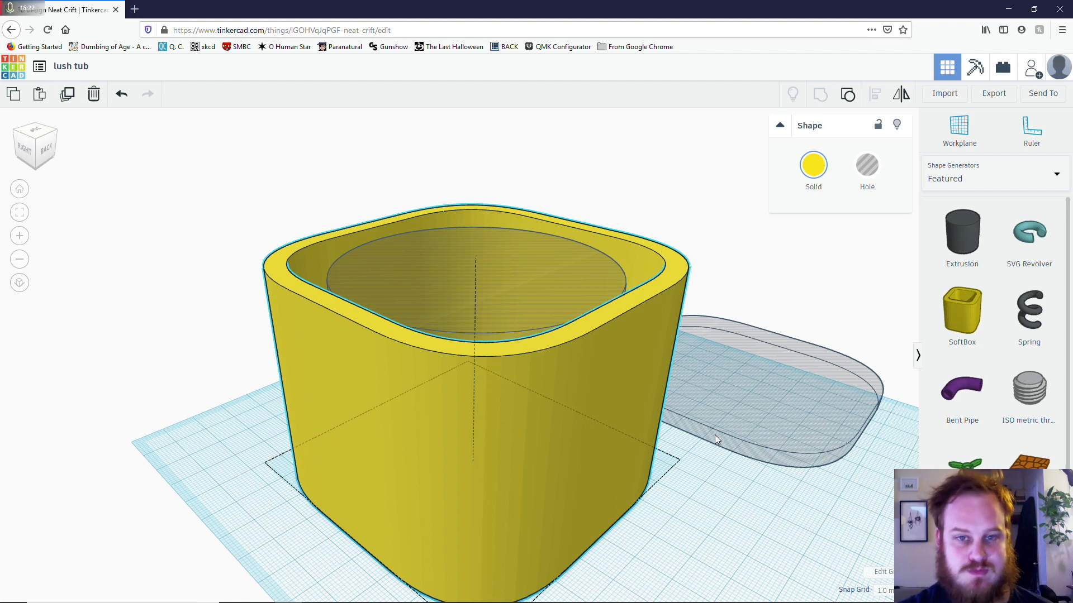
pyautogui.moveTo(716, 434); pyautogui.dragTo(762, 448, button='right')
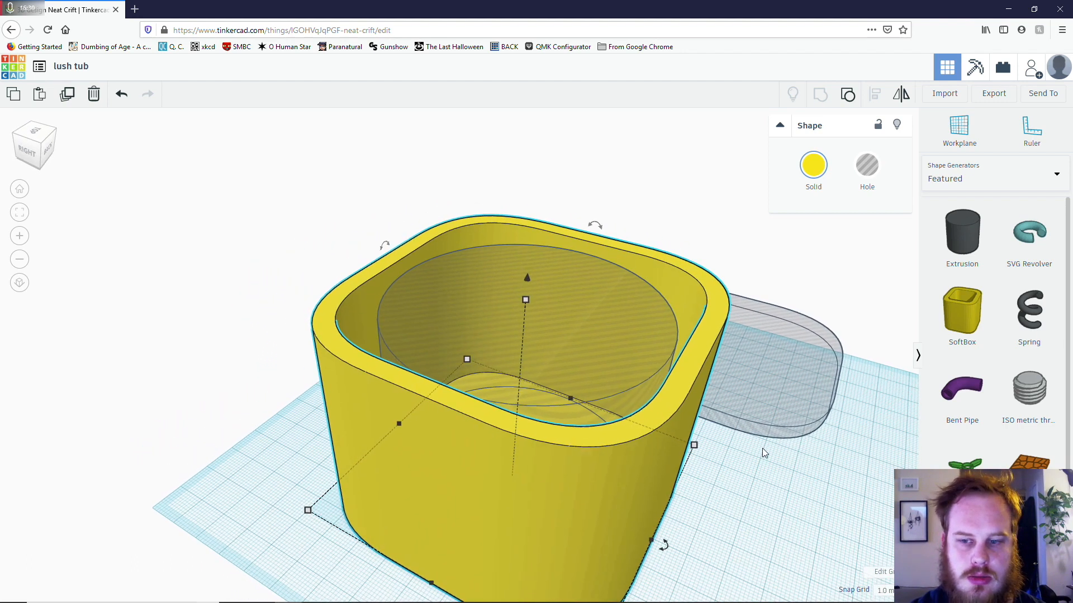
pyautogui.click(790, 430)
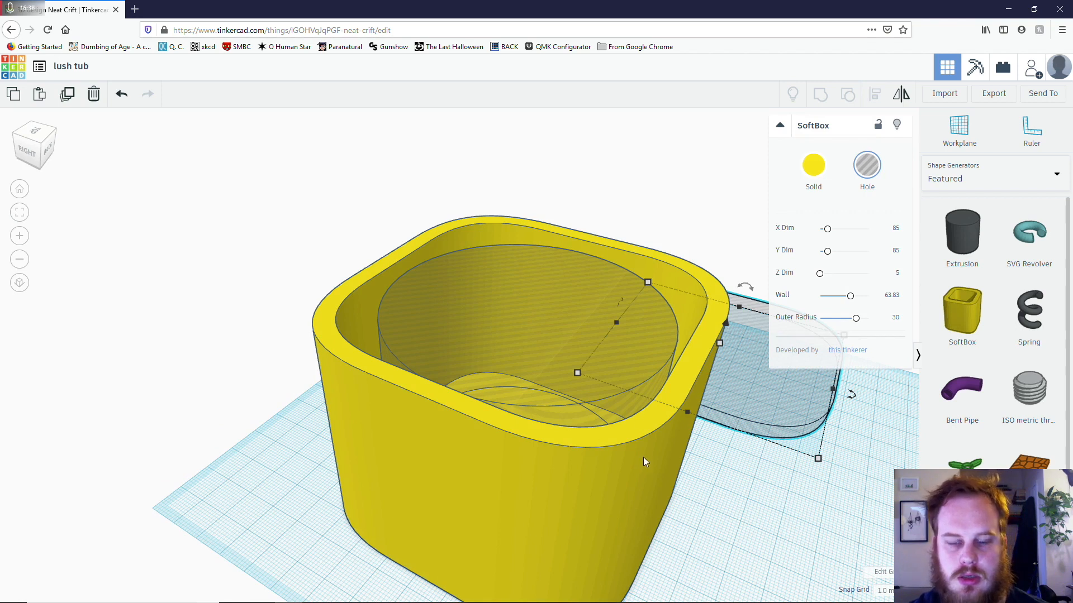
pyautogui.click(641, 393)
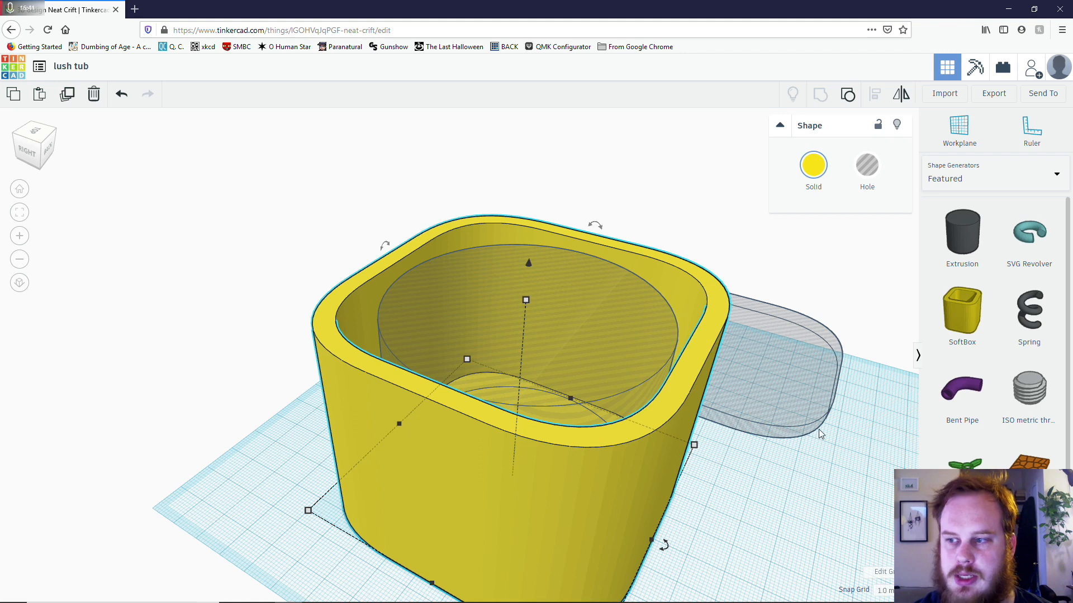
pyautogui.click(782, 420)
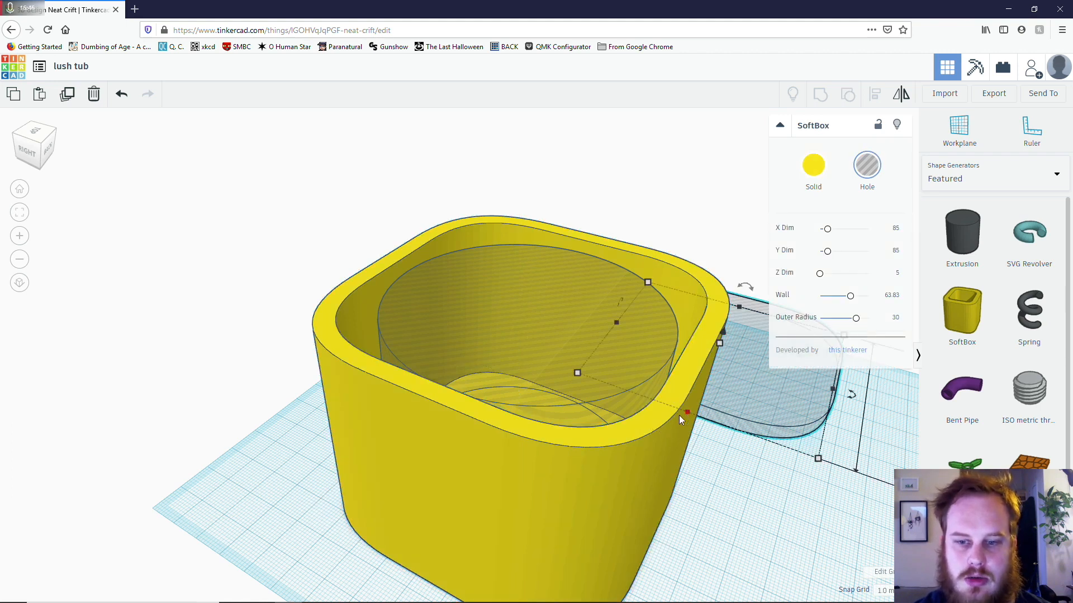
pyautogui.click(669, 396)
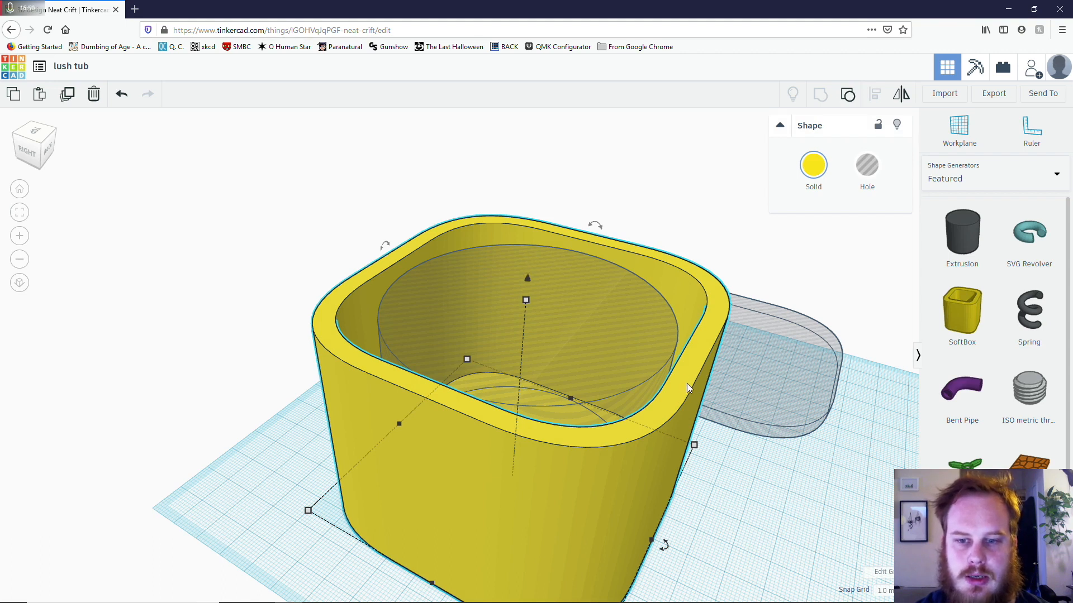
pyautogui.moveTo(555, 405); pyautogui.dragTo(599, 384, button='right')
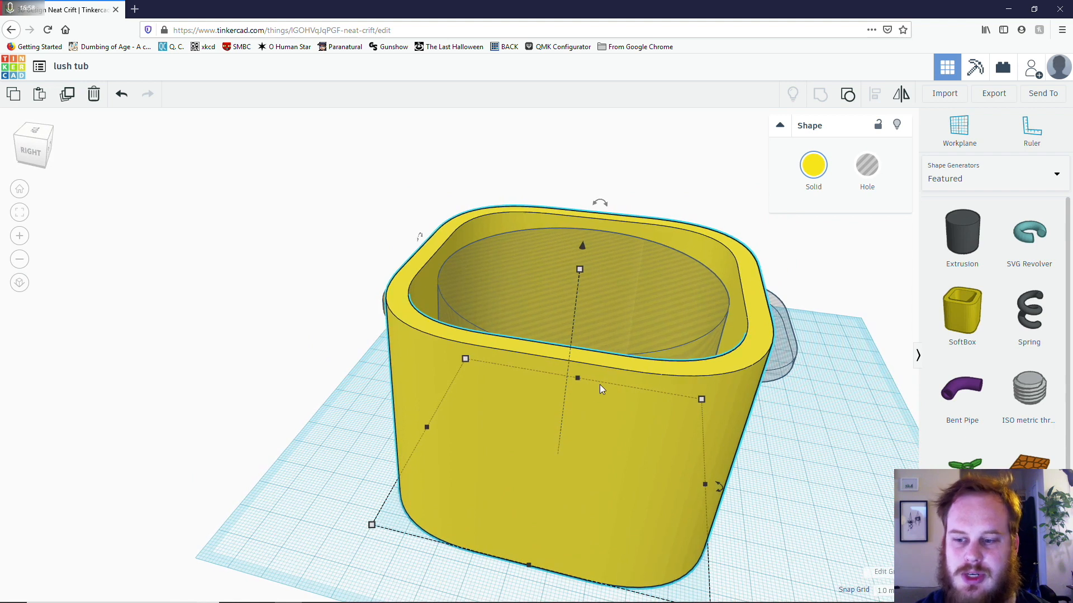
pyautogui.moveTo(682, 316); pyautogui.dragTo(720, 320, button='right')
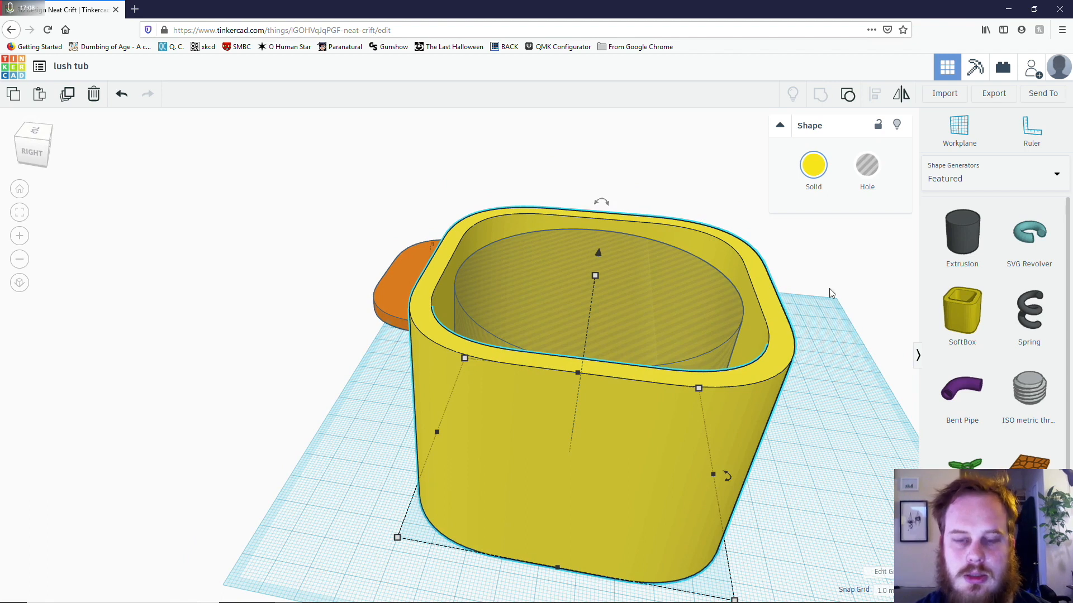
pyautogui.moveTo(797, 393); pyautogui.dragTo(650, 384, button='right')
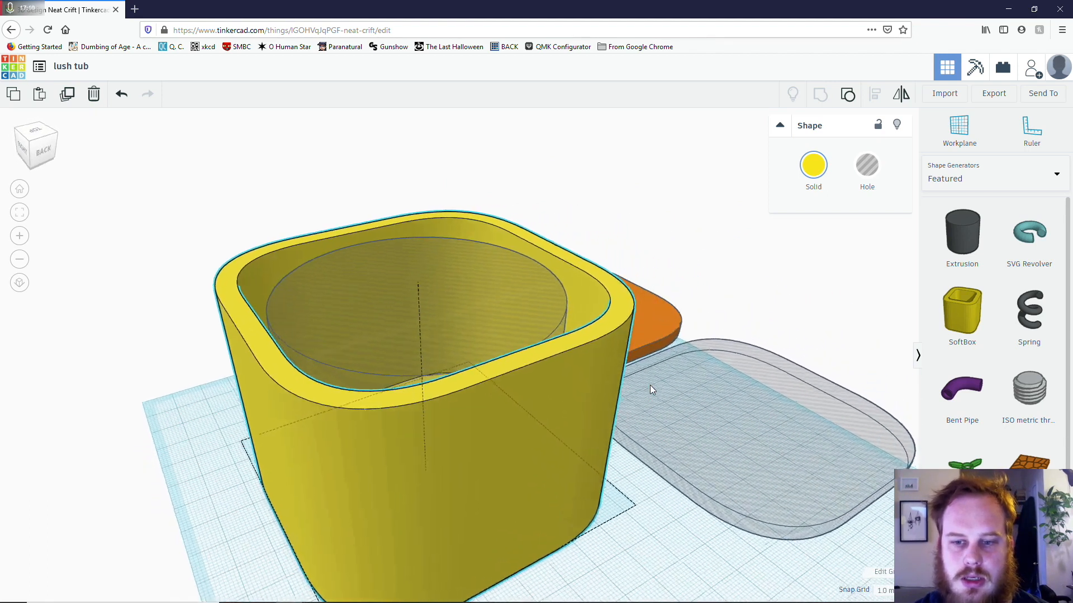
# - Move the 85 mm hole plate onto the tub and raise it 60 mm to the rim
pyautogui.click(722, 447)
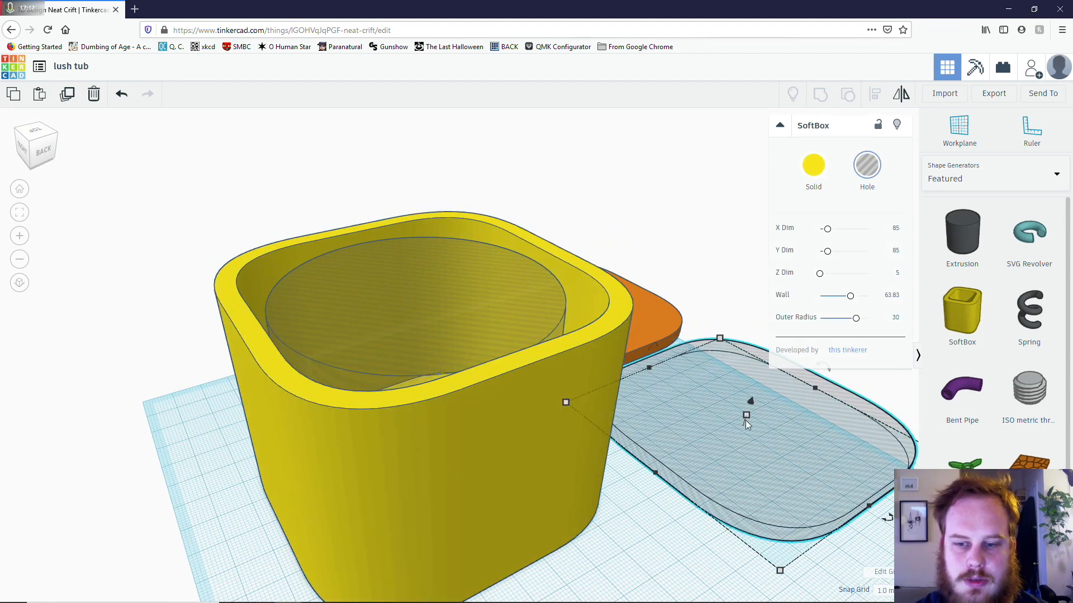
pyautogui.moveTo(729, 473); pyautogui.dragTo(340, 541)
pyautogui.moveTo(441, 446); pyautogui.dragTo(438, 261)
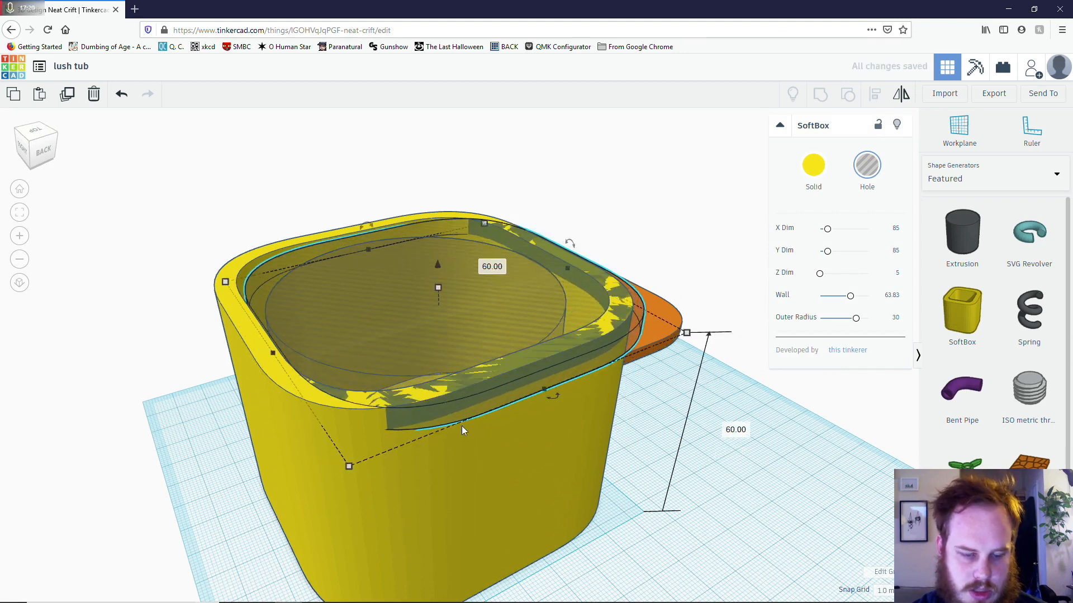
# - Align the hole plate with the tub, centred along both horizontal axes
pyautogui.keyDown('shift'); pyautogui.click(479, 496); pyautogui.keyUp('shift')
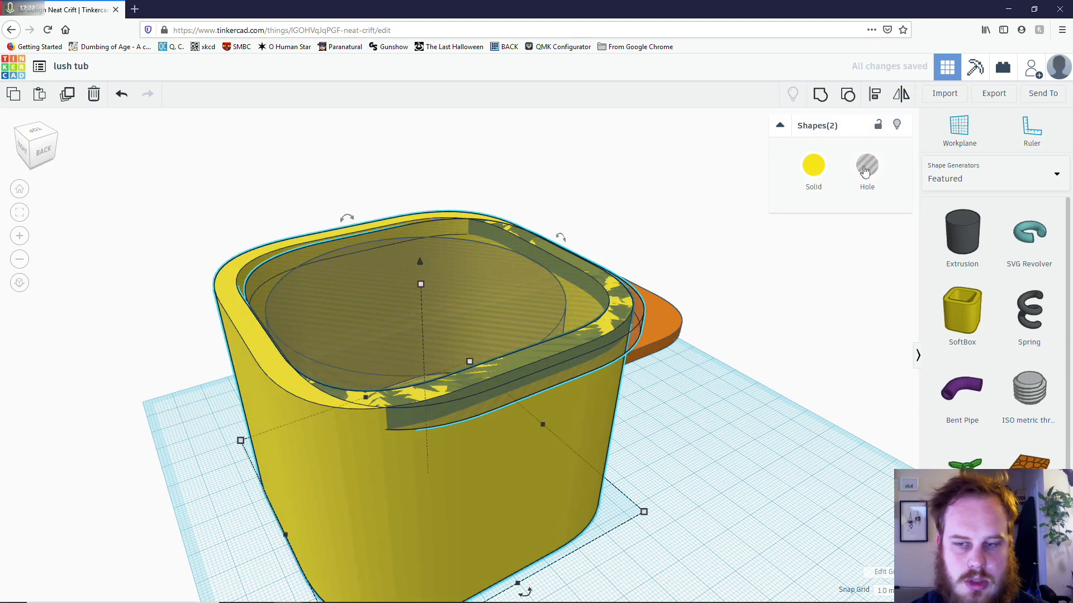
pyautogui.click(876, 96)
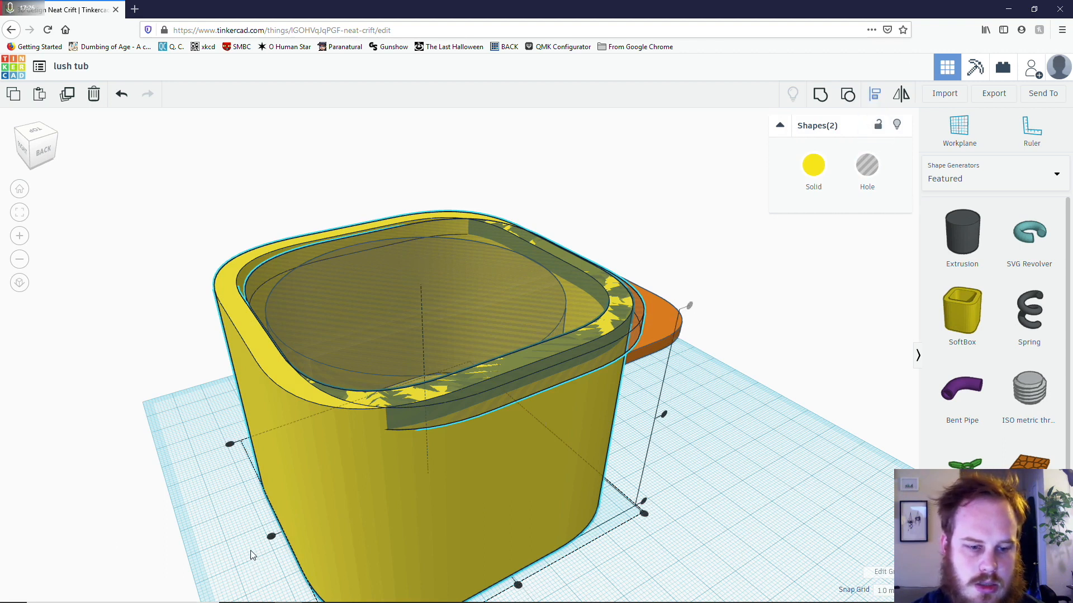
pyautogui.click(271, 538)
pyautogui.click(517, 584)
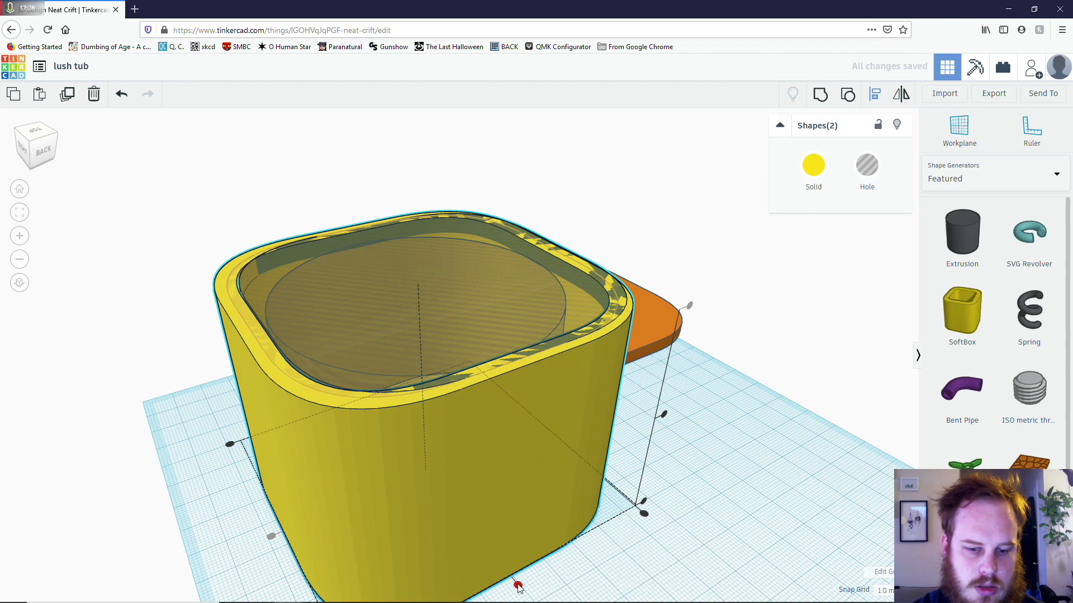
pyautogui.moveTo(185, 486); pyautogui.dragTo(363, 486, button='right')
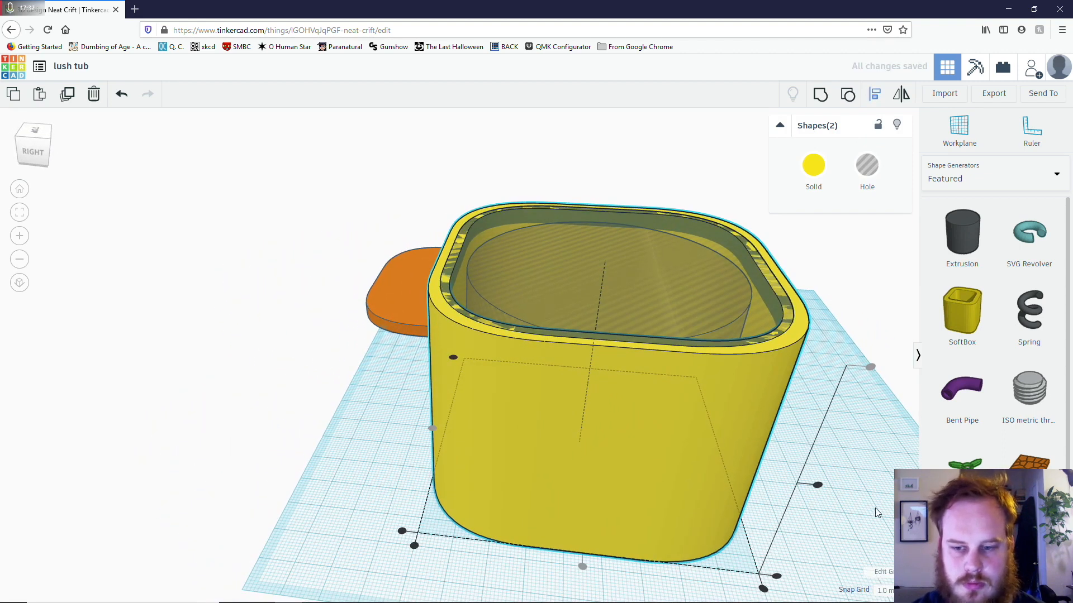
pyautogui.click(851, 519)
# - Lower the hole plate 3 mm into the tub's rim, set the snap grid to 0.5 mm and fine-tune the plate's height
pyautogui.click(759, 319)
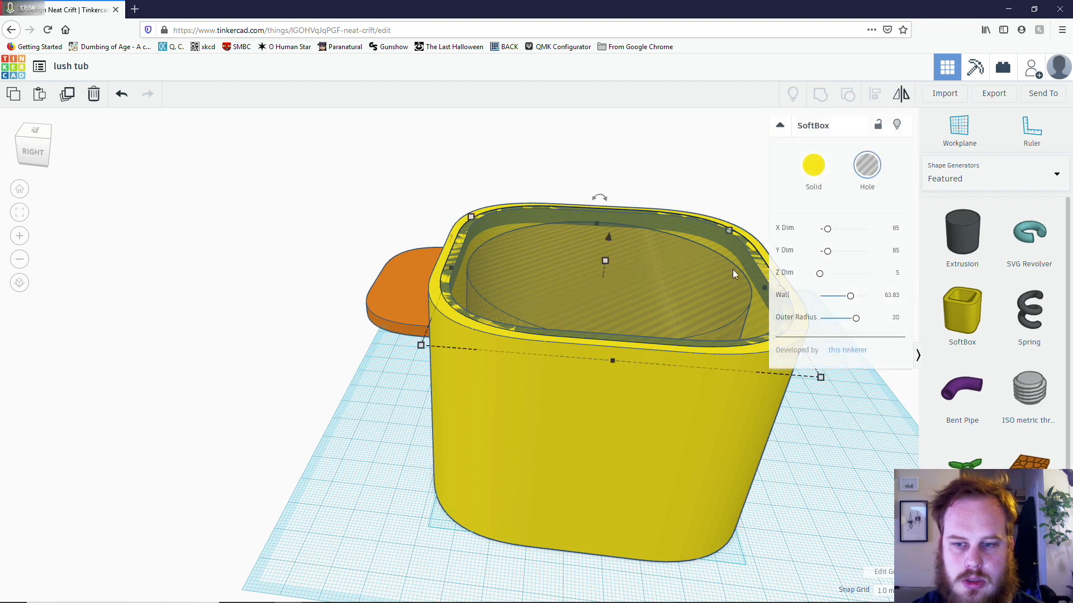
pyautogui.moveTo(609, 240); pyautogui.dragTo(612, 260)
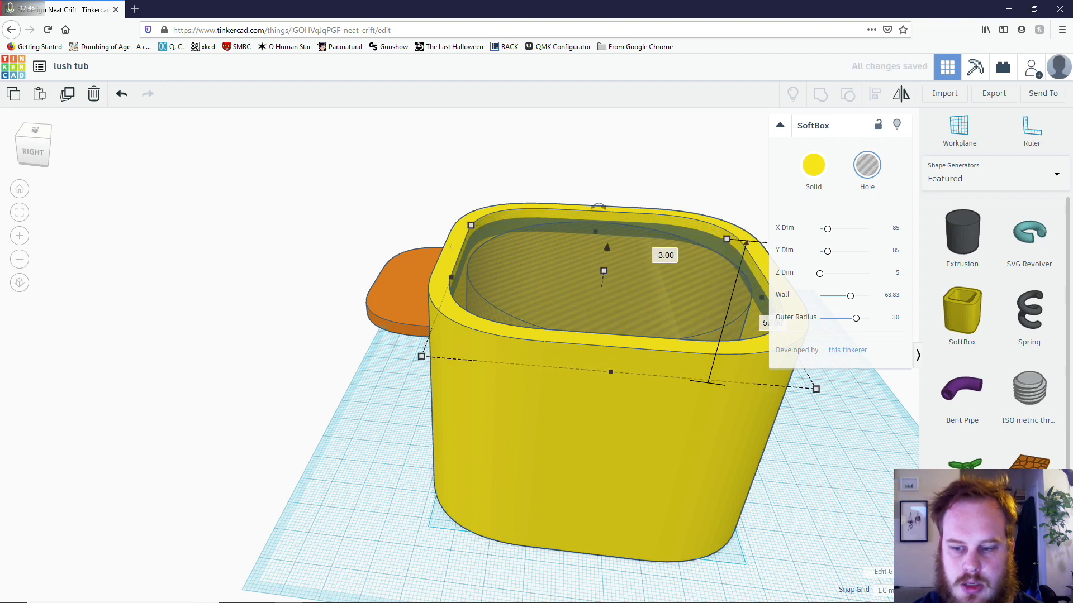
pyautogui.click(883, 590)
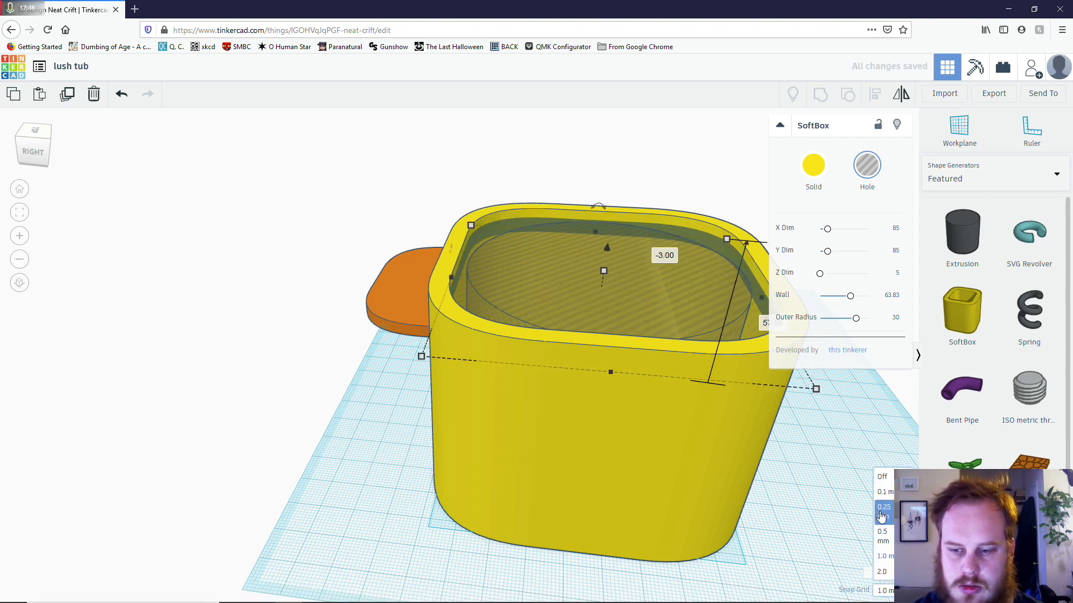
pyautogui.click(883, 537)
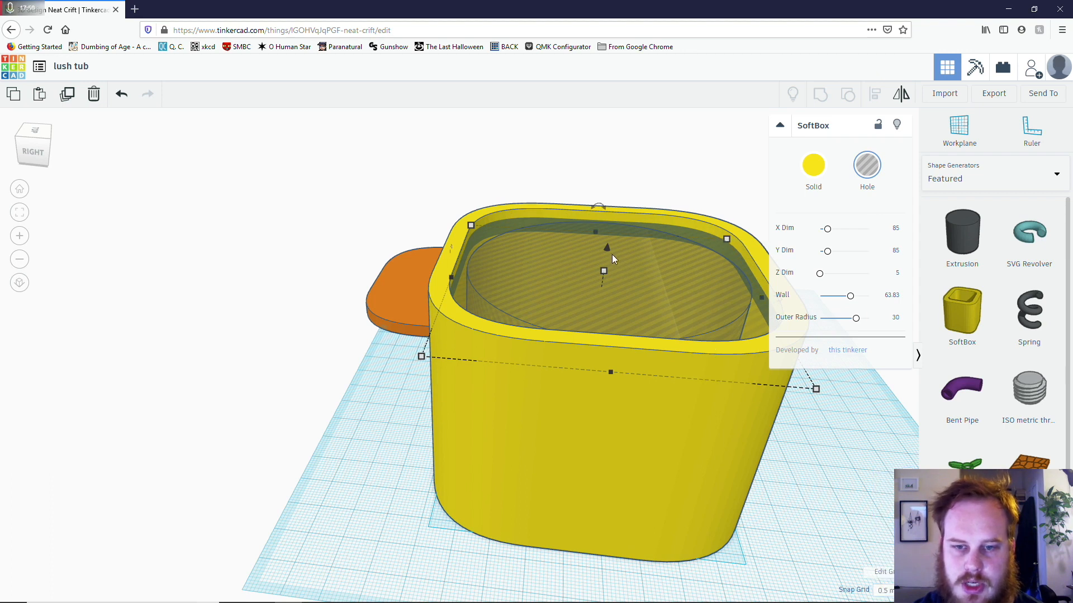
pyautogui.moveTo(608, 249)
pyautogui.mouseDown()
pyautogui.moveTo(609, 239)
pyautogui.moveTo(608, 250)
pyautogui.mouseUp()
pyautogui.moveTo(616, 404); pyautogui.dragTo(511, 424, button='right')
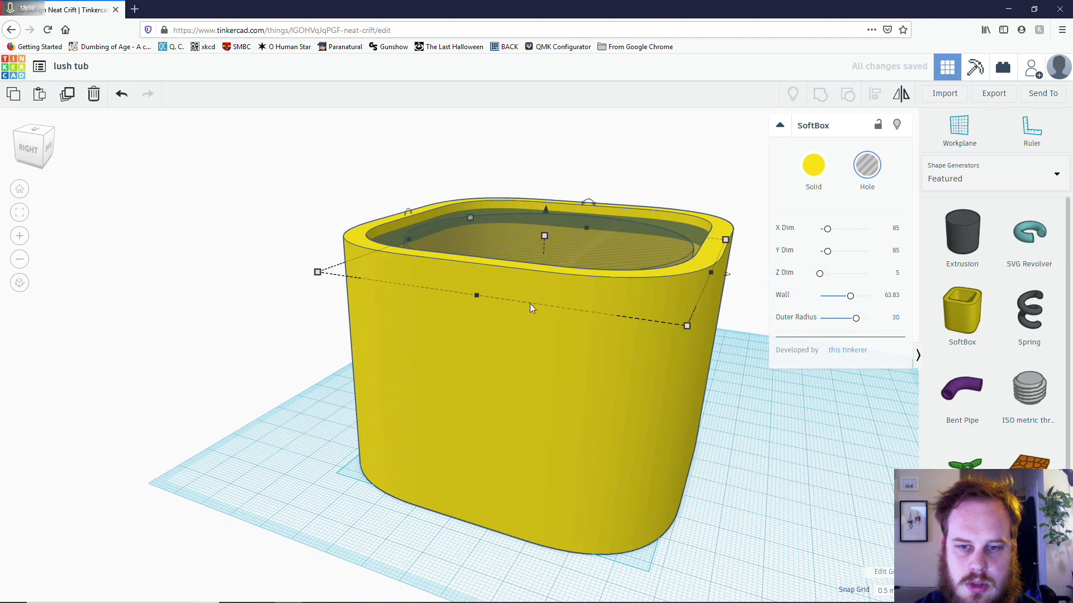
pyautogui.click(646, 380)
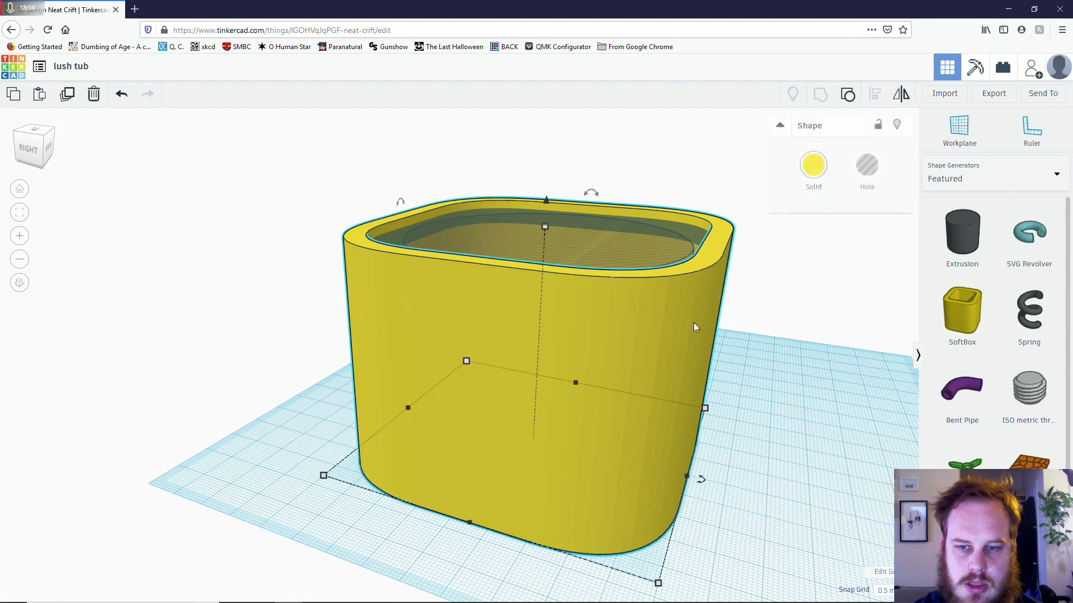
pyautogui.moveTo(652, 340); pyautogui.dragTo(437, 374)
pyautogui.moveTo(725, 380); pyautogui.dragTo(631, 450, button='right')
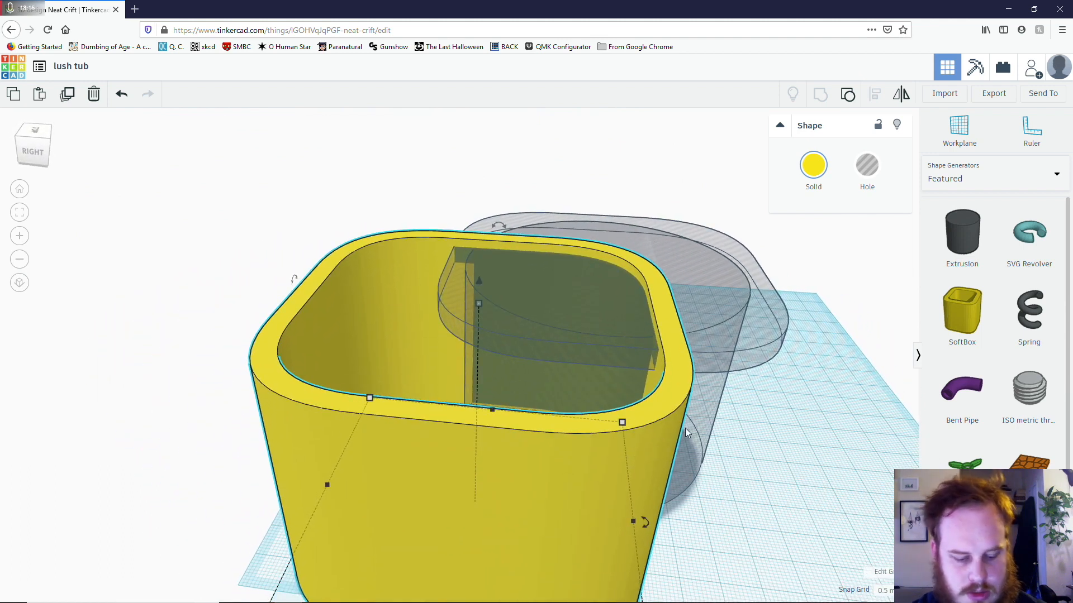
pyautogui.hotkey('ctrl', 'z')
# - Ungroup the tub into its SoftBox wall and solid base, and select the wall on its own
pyautogui.click(740, 323)
pyautogui.click(763, 409)
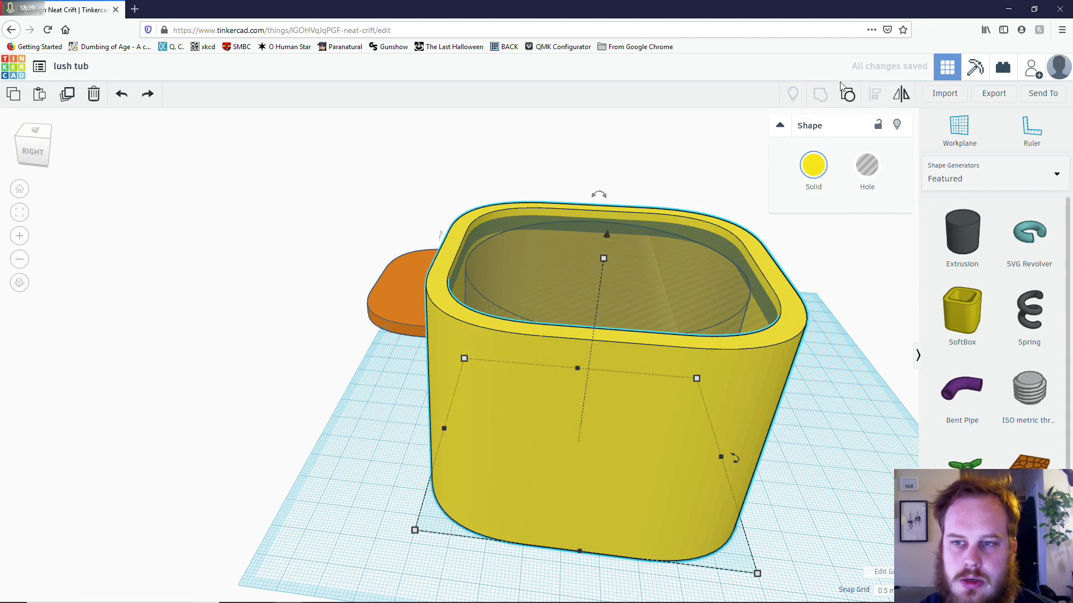
pyautogui.click(848, 93)
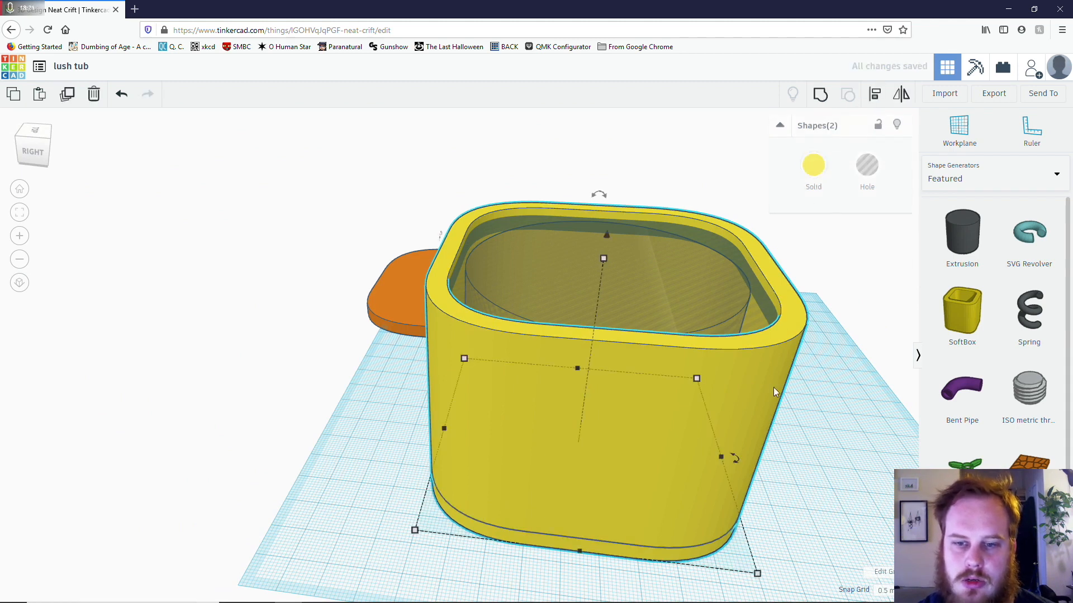
pyautogui.click(803, 513)
pyautogui.click(738, 417)
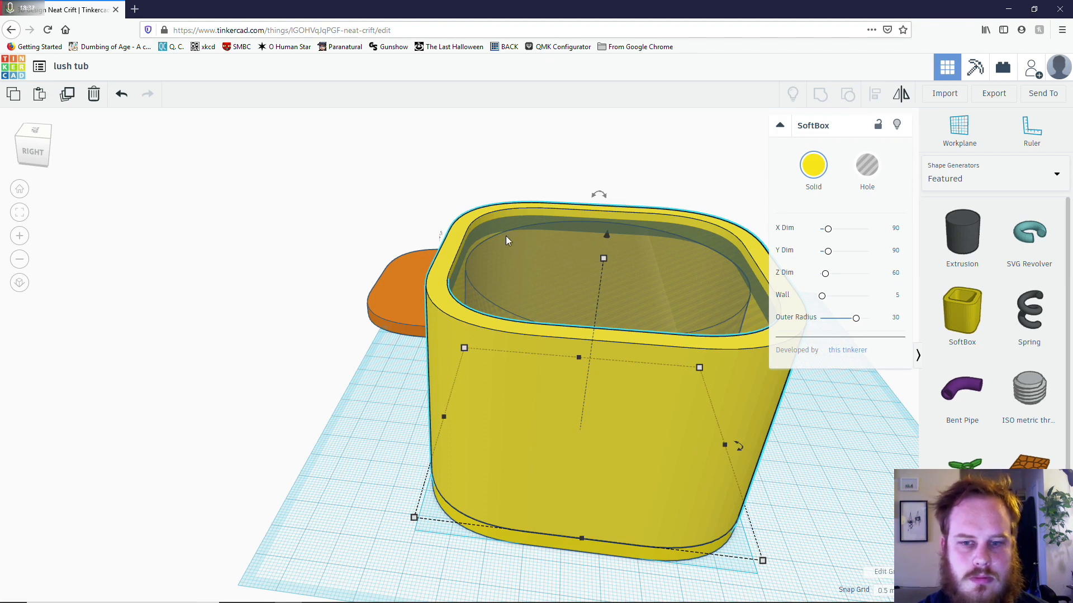
# - Raise the hole plate well clear above the tub's rim
pyautogui.click(494, 300)
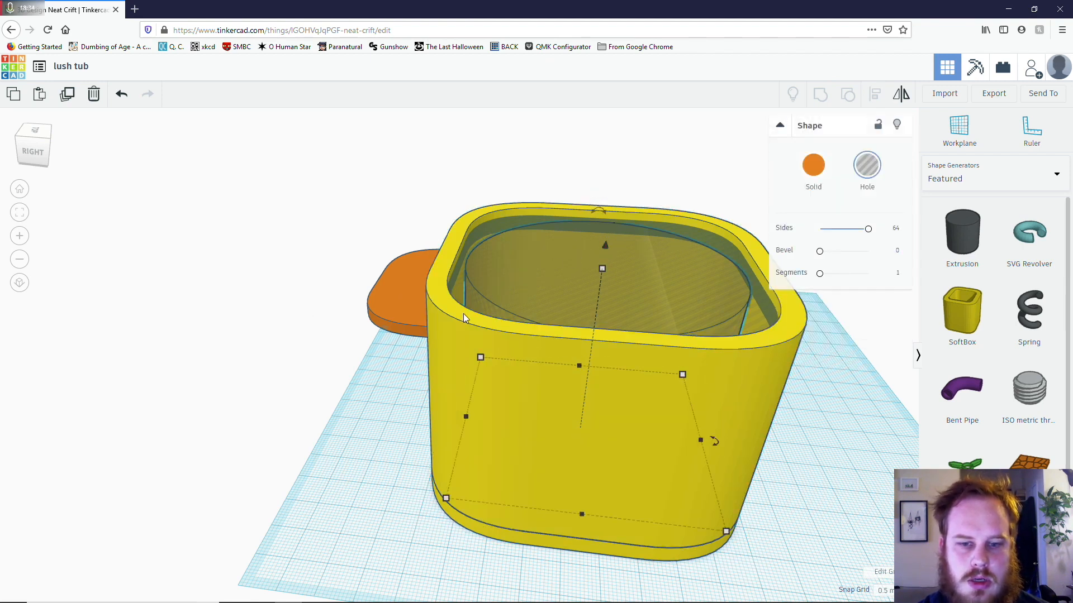
pyautogui.click(456, 294)
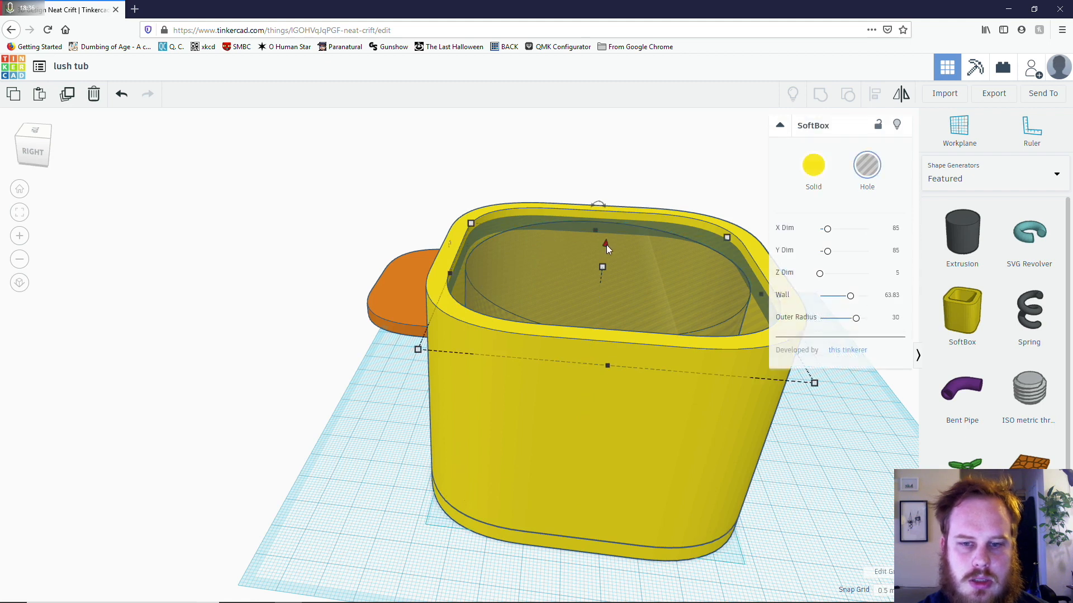
pyautogui.moveTo(605, 244); pyautogui.dragTo(613, 83)
pyautogui.moveTo(320, 466); pyautogui.dragTo(237, 464, button='right')
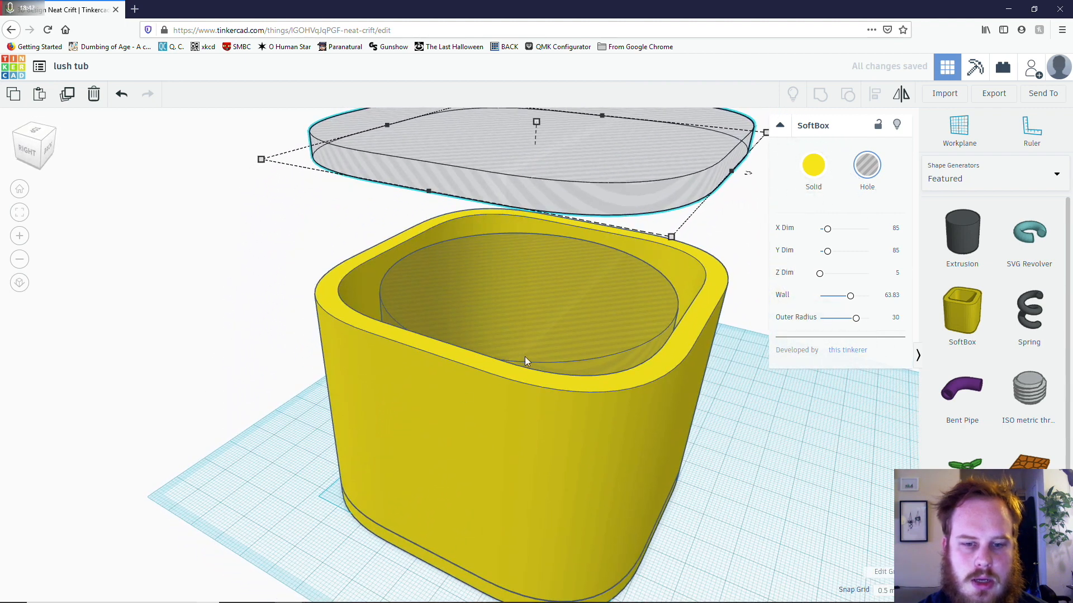
# - Raise the cylinder hole 3 mm and align its top with the top of the tub wall
pyautogui.click(516, 323)
pyautogui.moveTo(472, 359); pyautogui.dragTo(517, 337, button='right')
pyautogui.moveTo(577, 214); pyautogui.dragTo(576, 203)
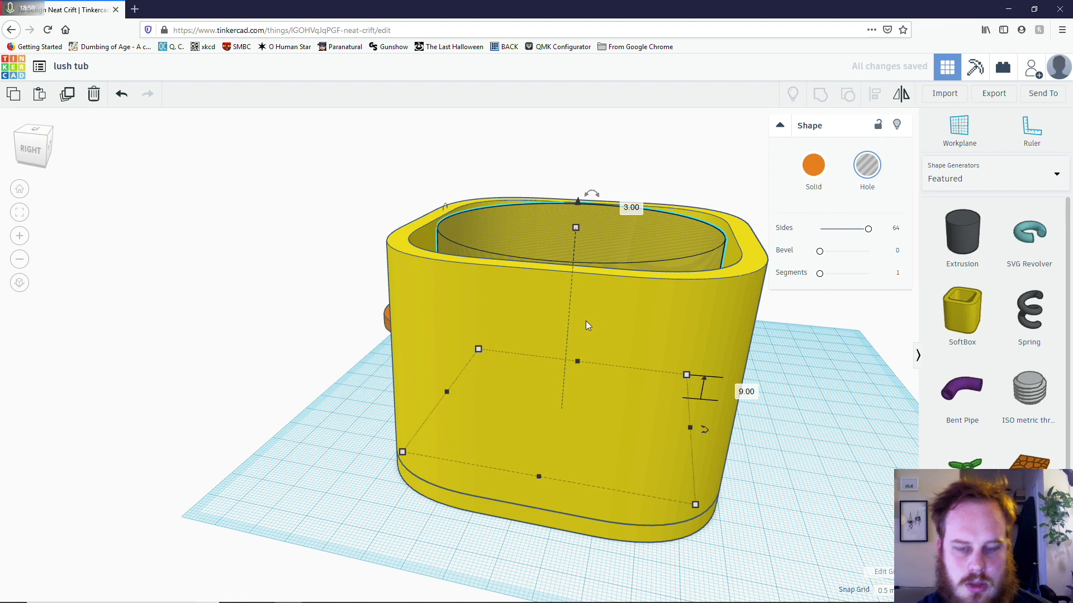
pyautogui.keyDown('shift'); pyautogui.click(699, 324); pyautogui.keyUp('shift')
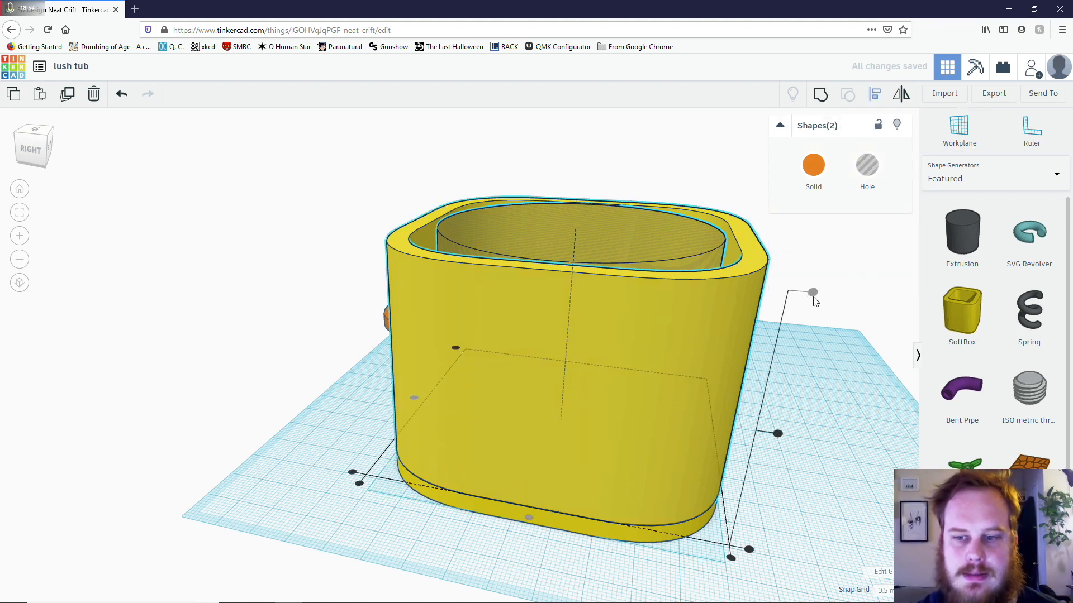
pyautogui.click(815, 296)
# - Lower the cylinder hole until its bottom sits 5 mm above the workplane
pyautogui.click(681, 257)
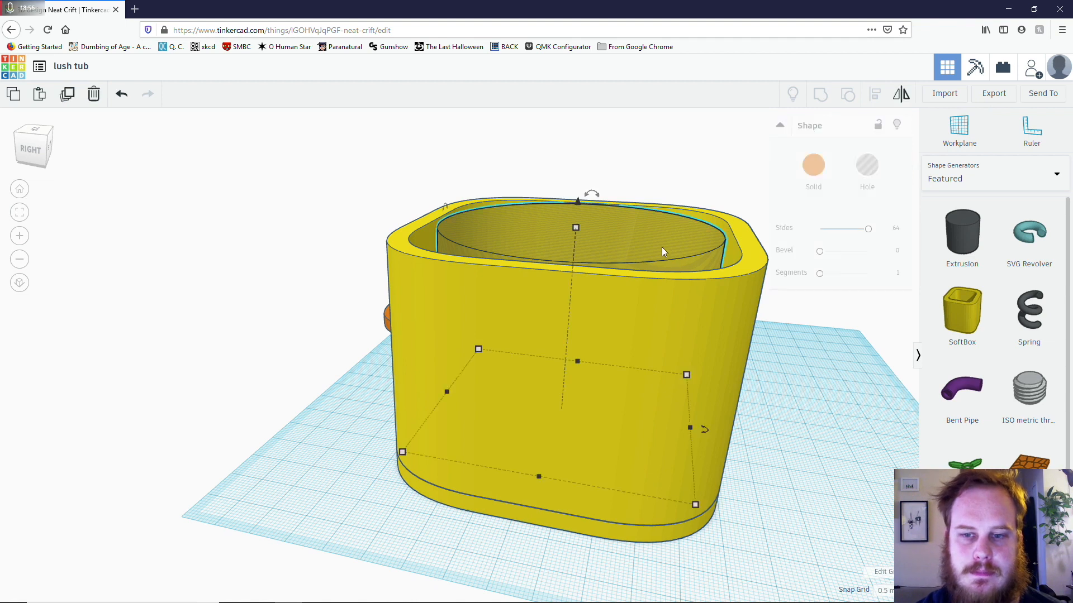
pyautogui.moveTo(579, 201); pyautogui.dragTo(579, 209)
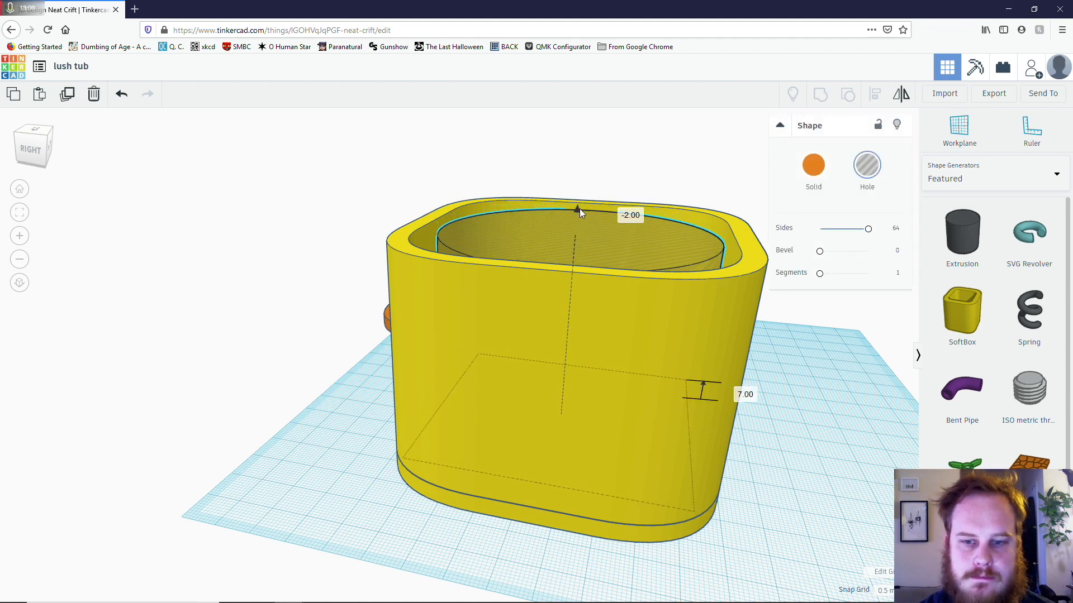
pyautogui.moveTo(578, 191); pyautogui.dragTo(573, 228, button='right')
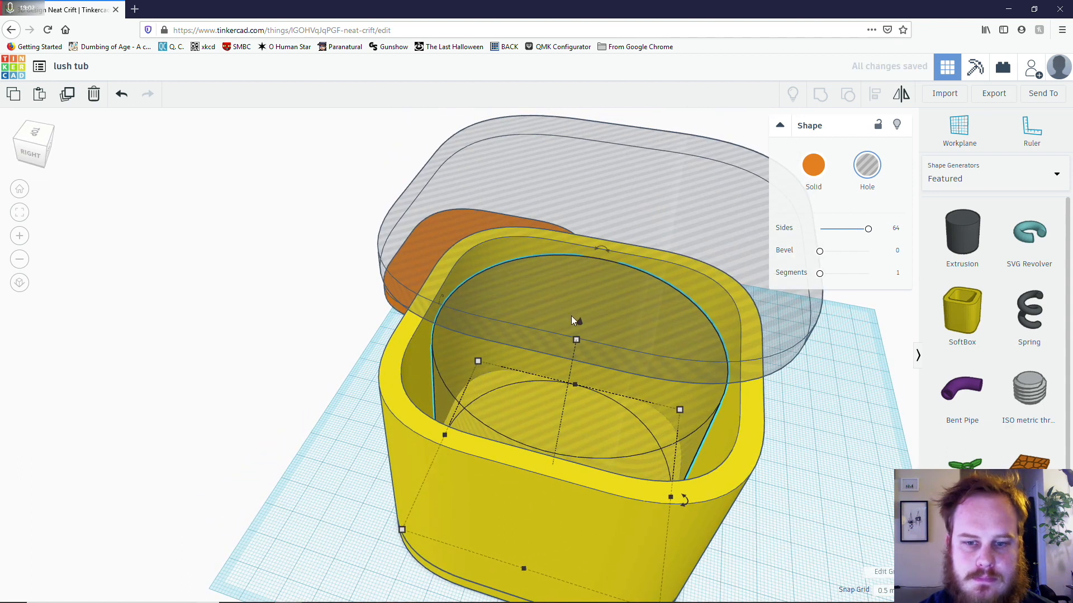
pyautogui.moveTo(579, 324); pyautogui.dragTo(578, 331)
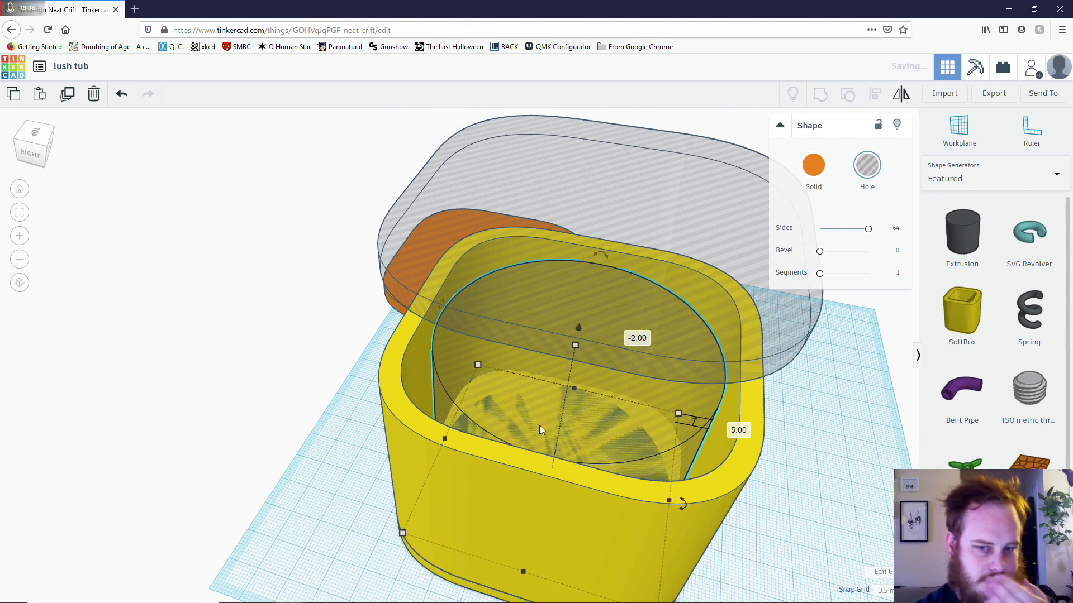
# - Set the SoftBox wall's Z dimension to 61 mm and compare it with the cylinder hole
pyautogui.click(530, 494)
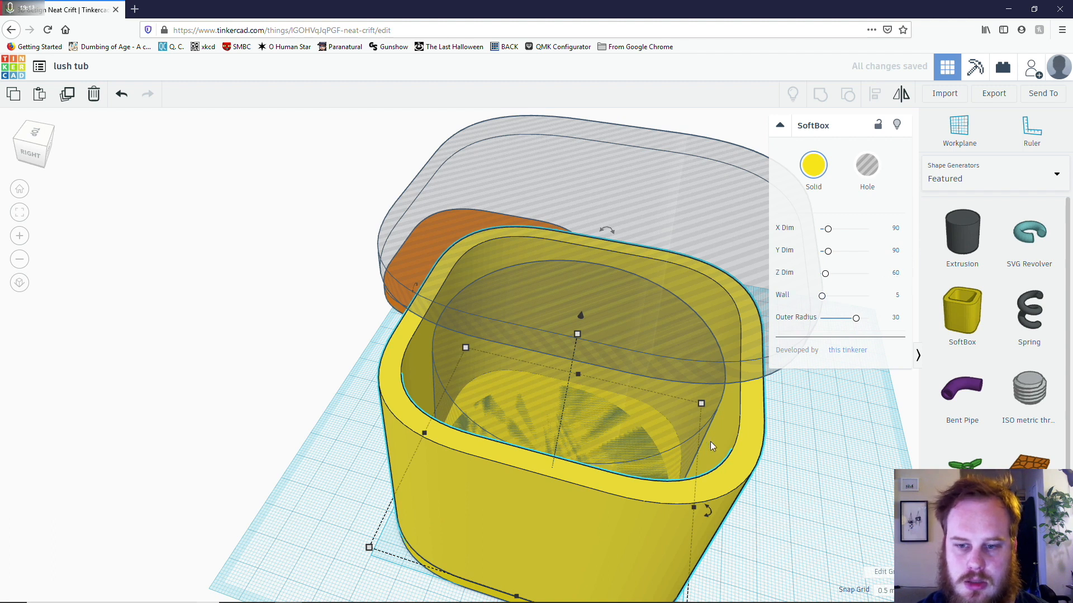
pyautogui.click(895, 273)
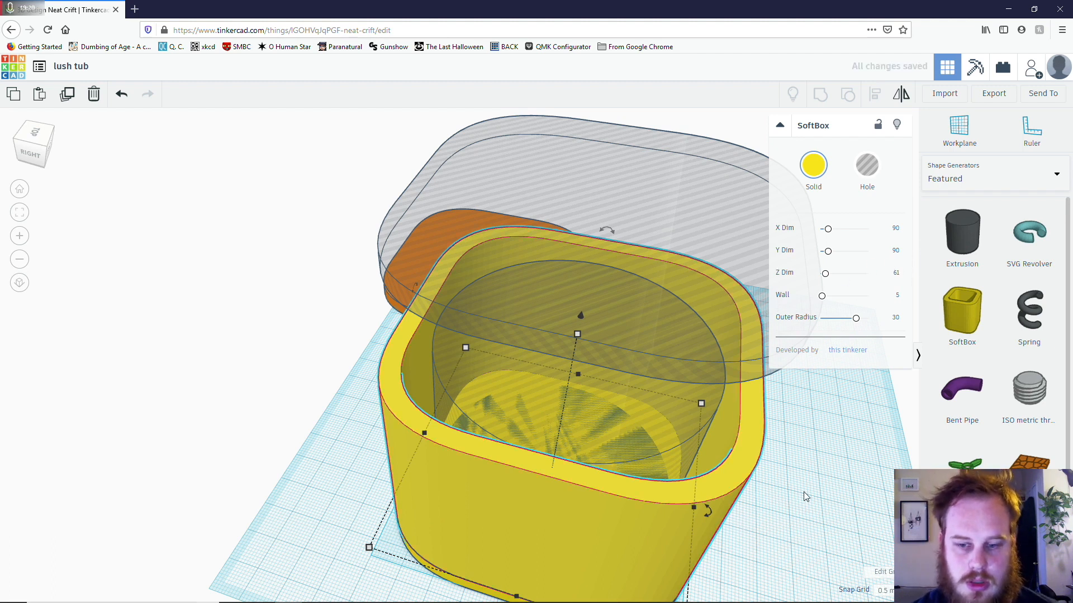
pyautogui.moveTo(799, 518); pyautogui.dragTo(773, 466, button='right')
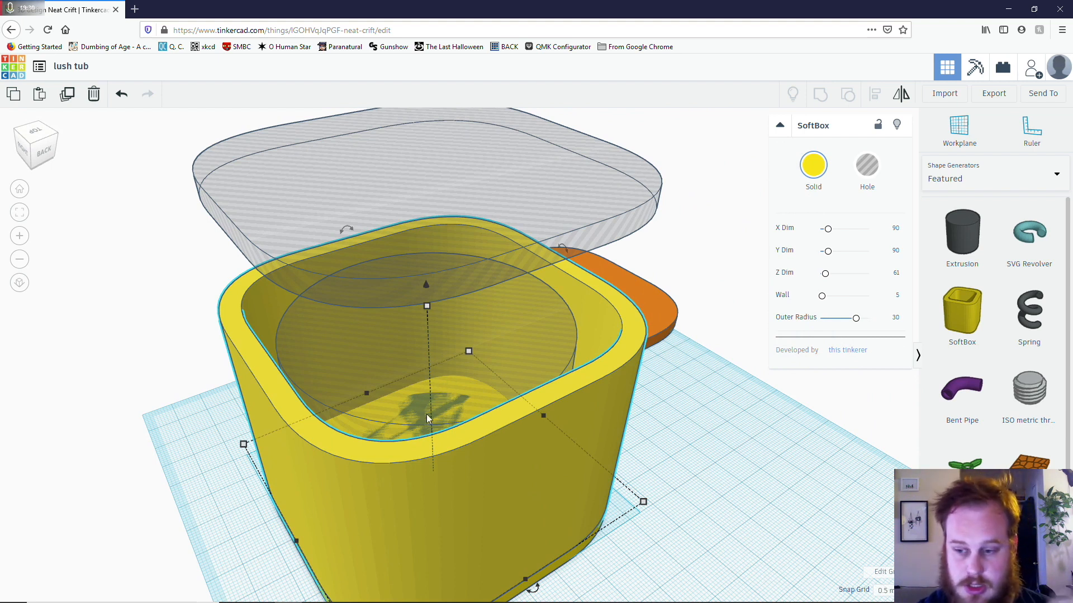
pyautogui.click(520, 371)
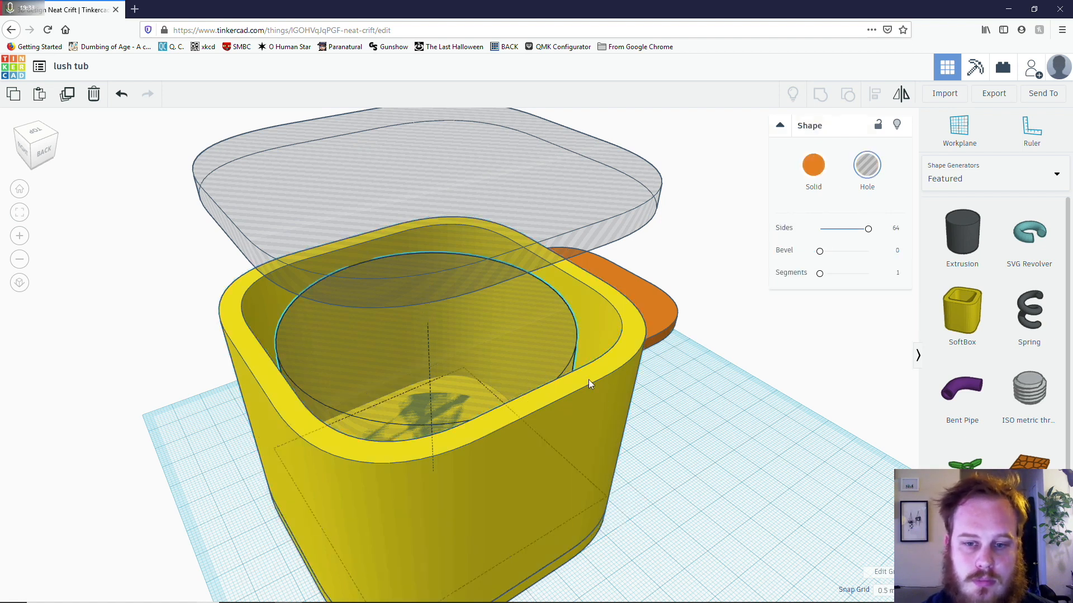
pyautogui.click(588, 379)
pyautogui.click(504, 347)
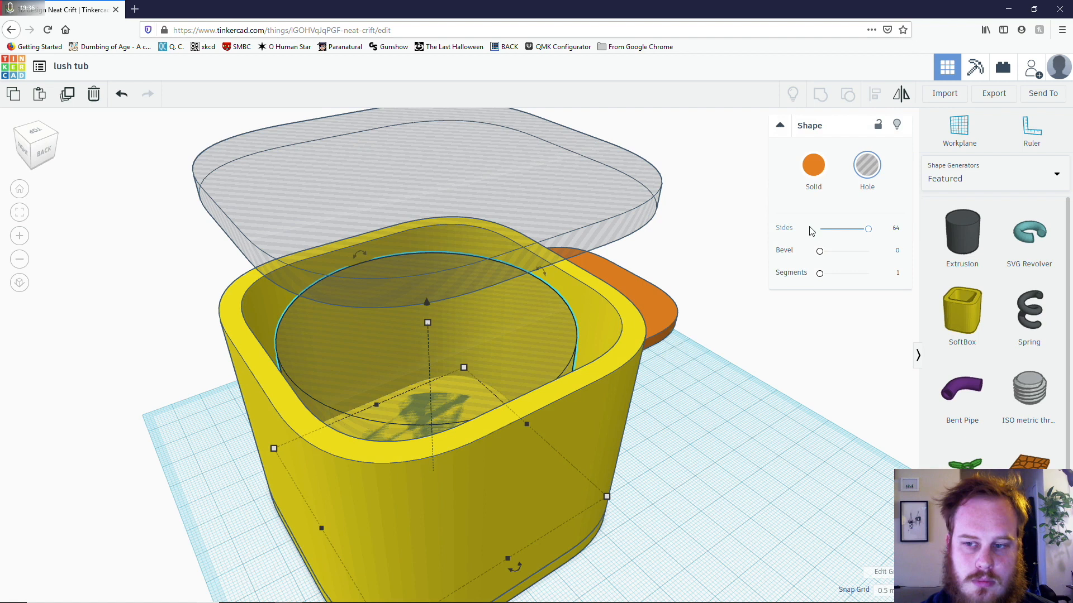
# - Set the SoftBox wall's Z dimension back to 60 mm
pyautogui.click(638, 345)
pyautogui.click(896, 275)
pyautogui.write('60')
pyautogui.press('Return')
pyautogui.moveTo(593, 417); pyautogui.dragTo(692, 450, button='right')
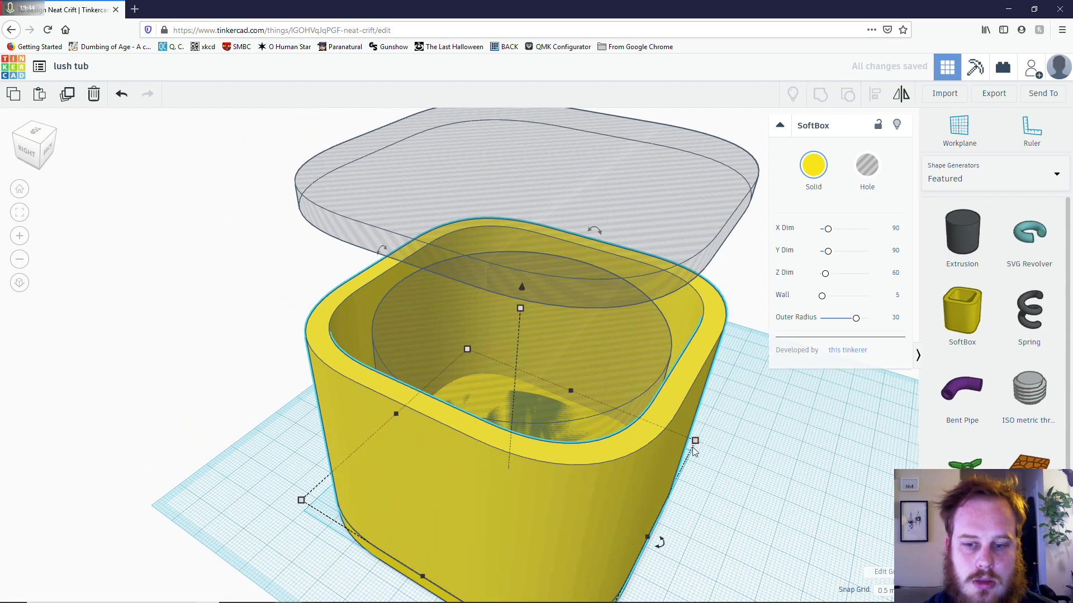
# - Check the cylinder hole's height above the workplane and its position inside the tub
pyautogui.click(733, 456)
pyautogui.click(615, 456)
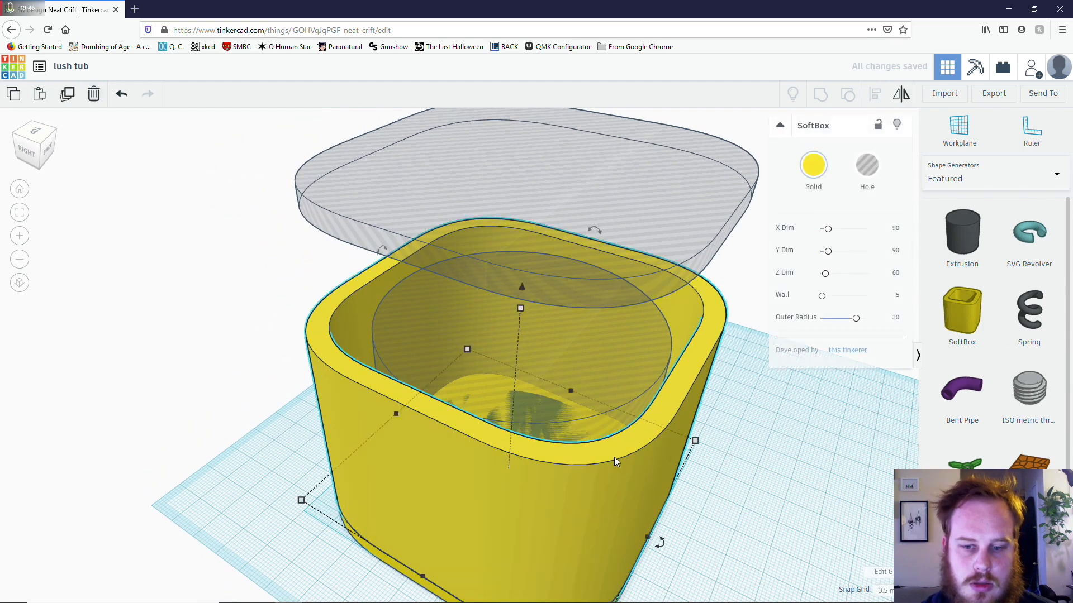
pyautogui.click(586, 400)
pyautogui.moveTo(539, 351); pyautogui.dragTo(592, 317, button='right')
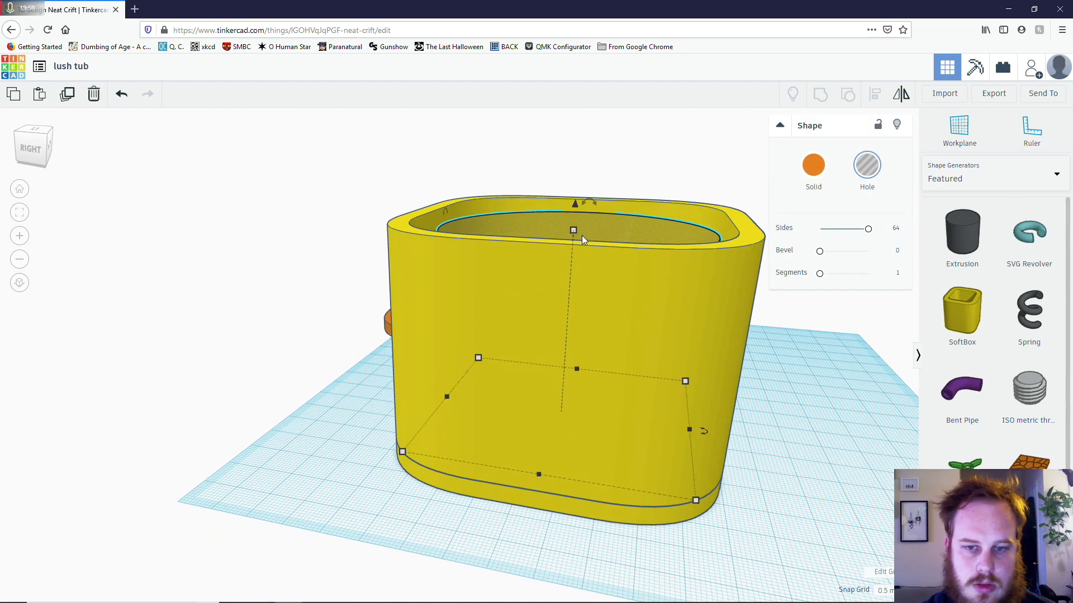
pyautogui.moveTo(576, 204)
pyautogui.mouseDown()
pyautogui.moveTo(577, 187)
pyautogui.moveTo(572, 204)
pyautogui.mouseUp()
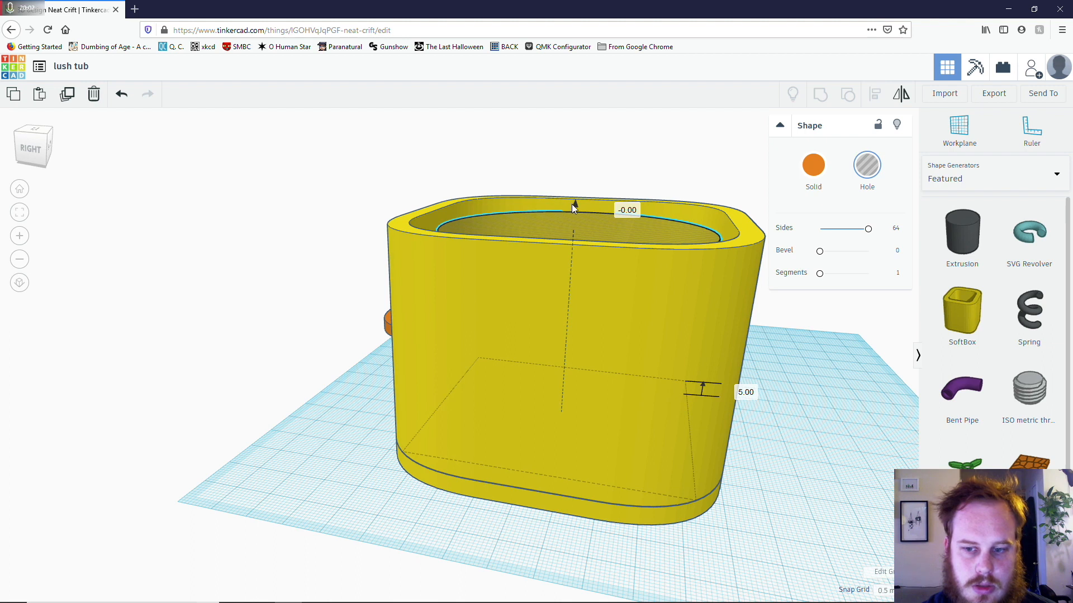
pyautogui.moveTo(571, 203); pyautogui.dragTo(571, 203)
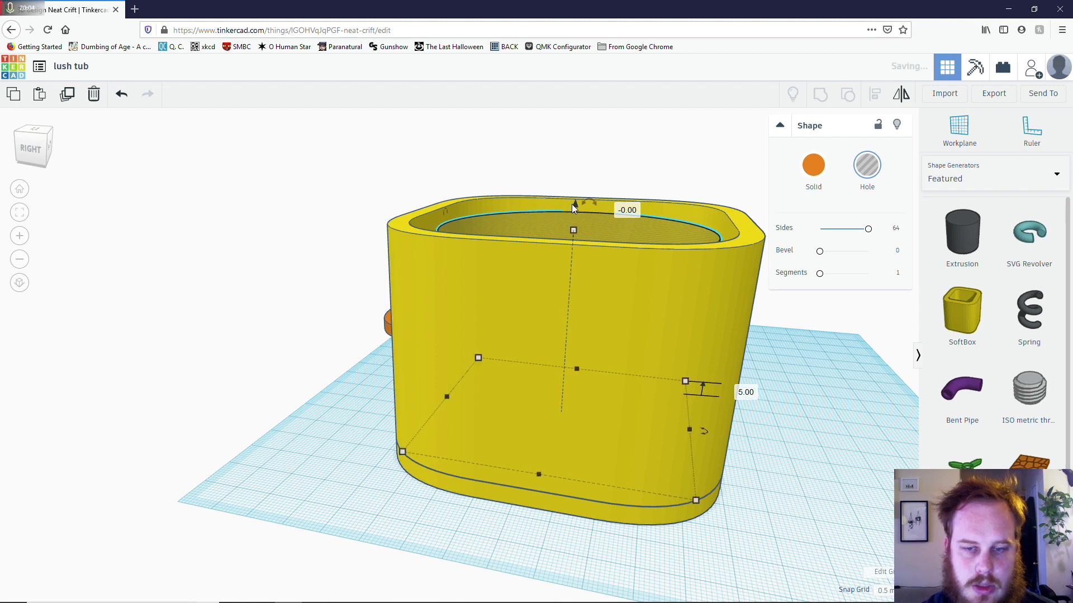
pyautogui.moveTo(295, 317); pyautogui.dragTo(465, 457, button='right')
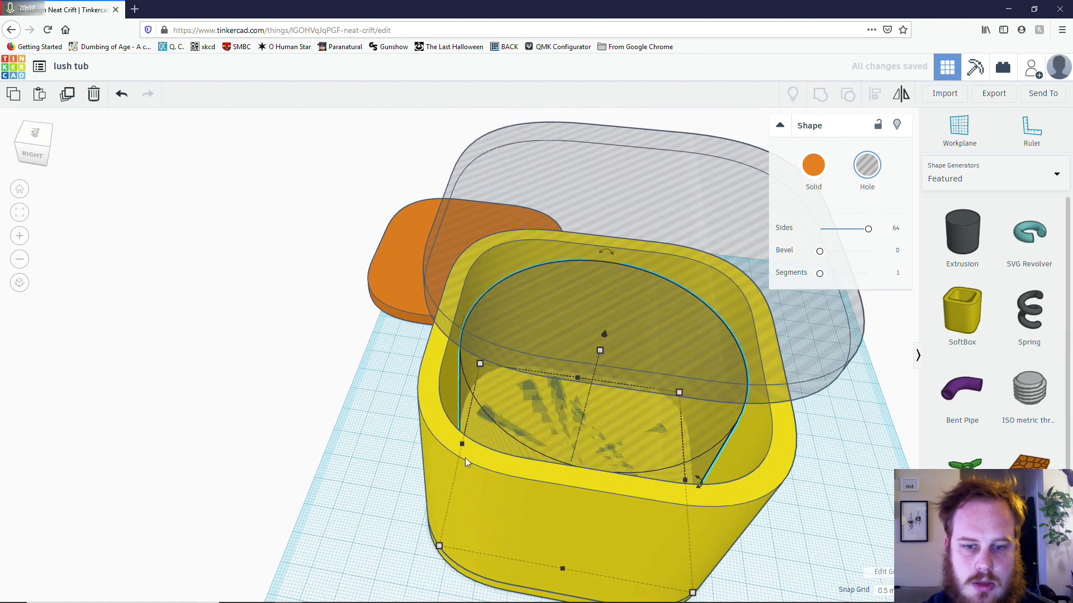
# - Select the SoftBox wall and set its Z dimension to 61 mm
pyautogui.click(535, 488)
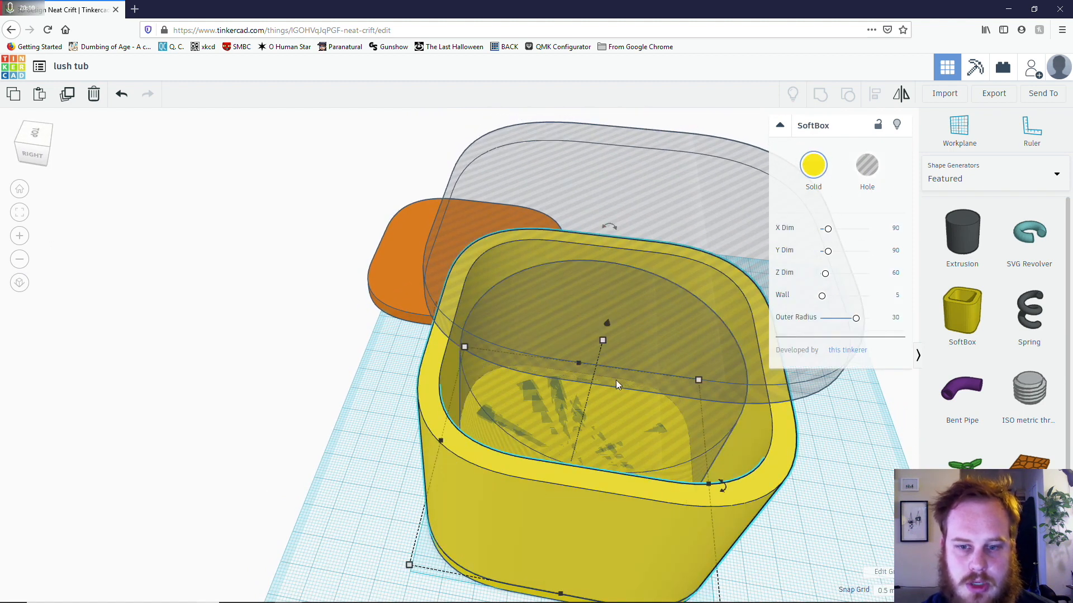
pyautogui.moveTo(610, 485); pyautogui.dragTo(551, 507, button='right')
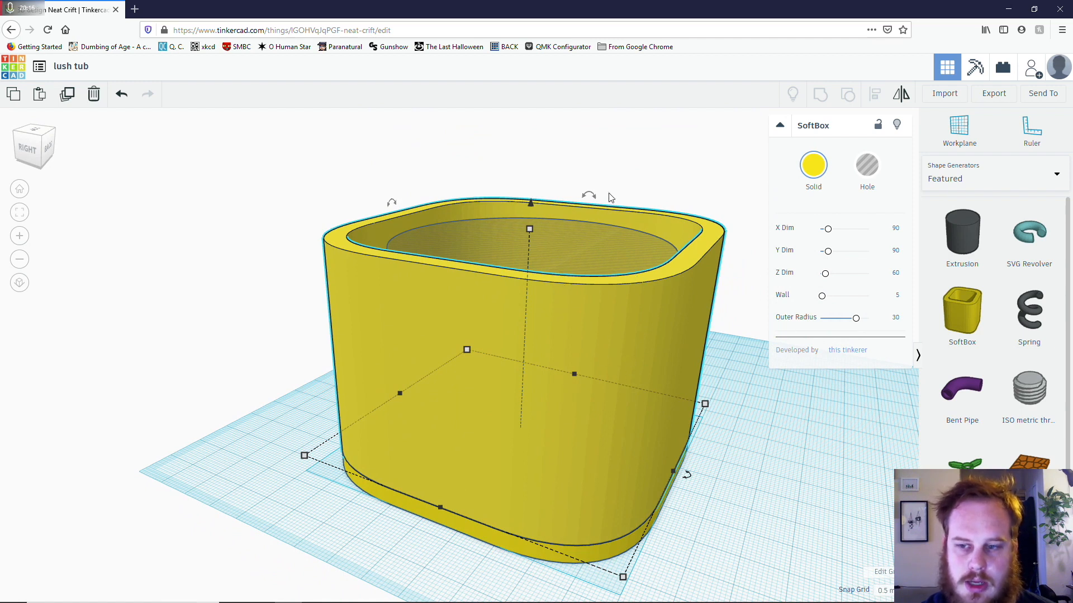
pyautogui.click(897, 274)
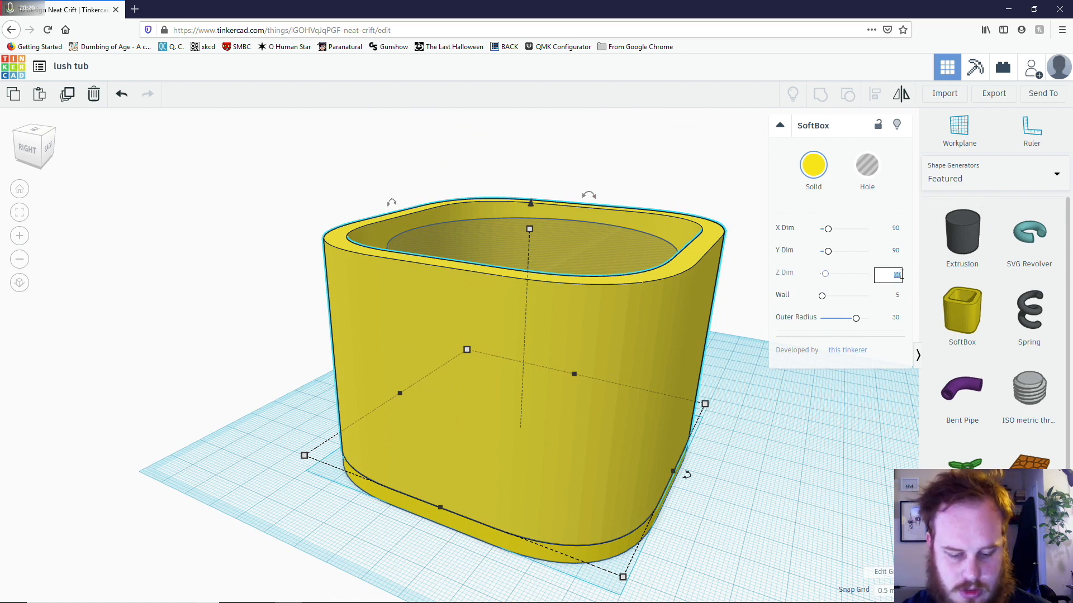
pyautogui.write('61')
pyautogui.press('Return')
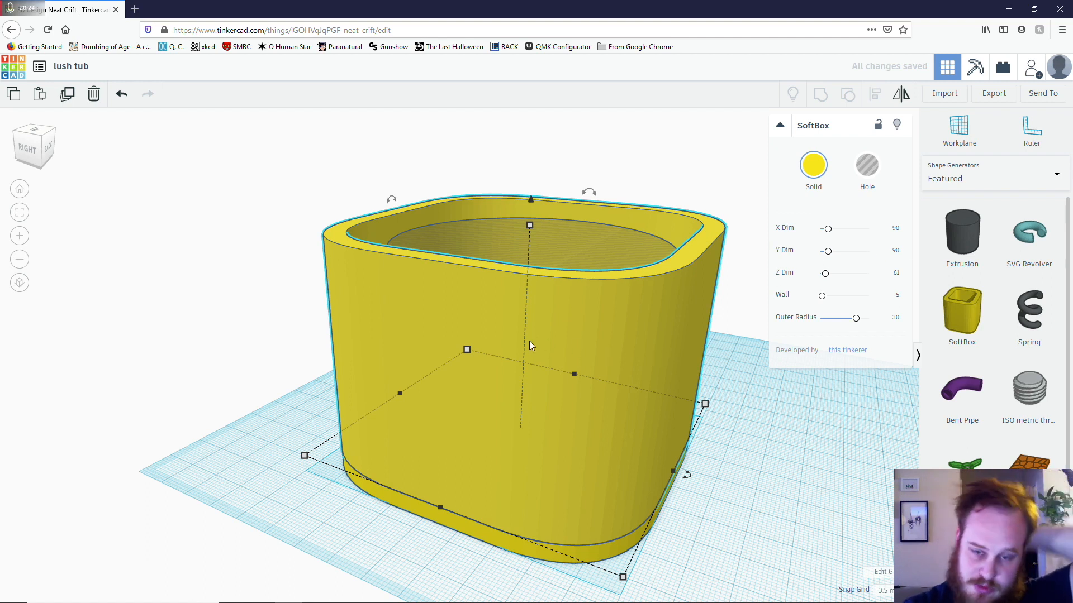
# - Increase the SoftBox wall's Z dimension to 68.5 mm so it extends well above the cylinder hole
pyautogui.click(582, 260)
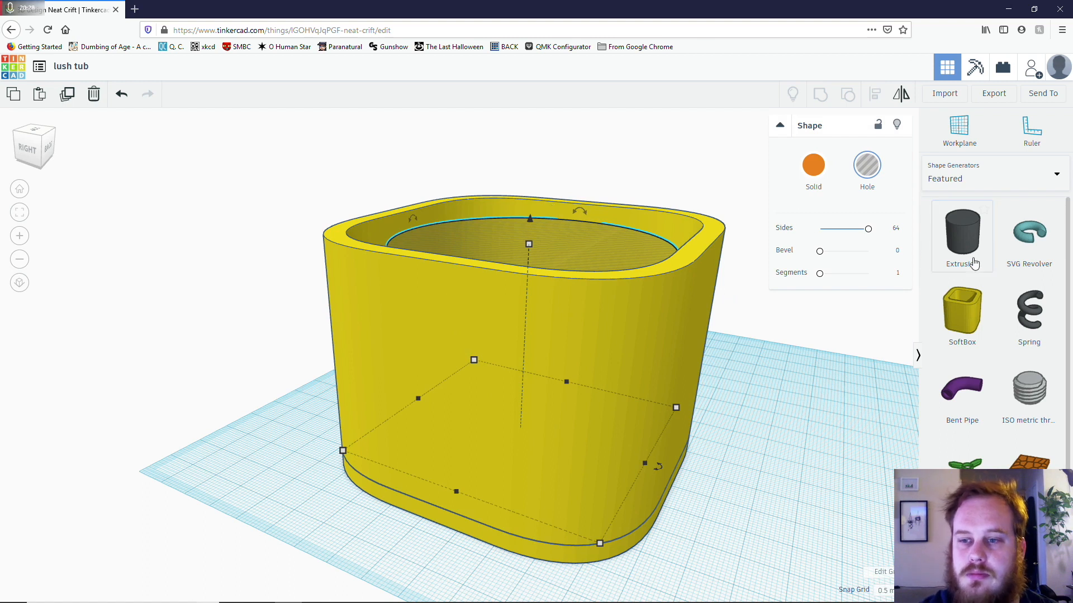
pyautogui.click(627, 224)
pyautogui.click(576, 204)
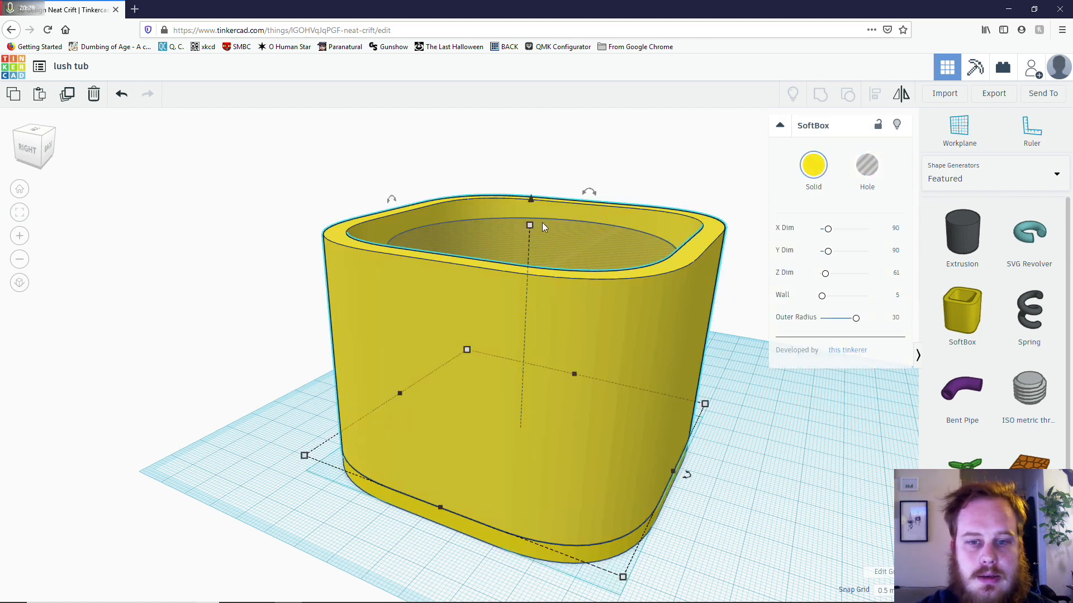
pyautogui.click(897, 274)
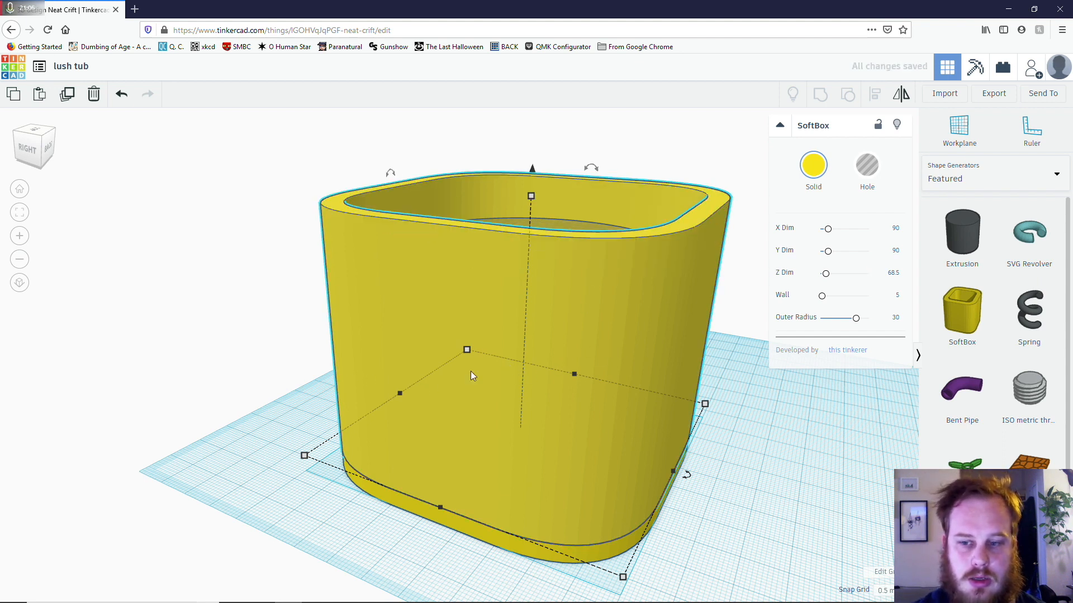
# - Group the SoftBox wall and its solid base into one tub shape
pyautogui.moveTo(722, 420); pyautogui.dragTo(643, 463, button='right')
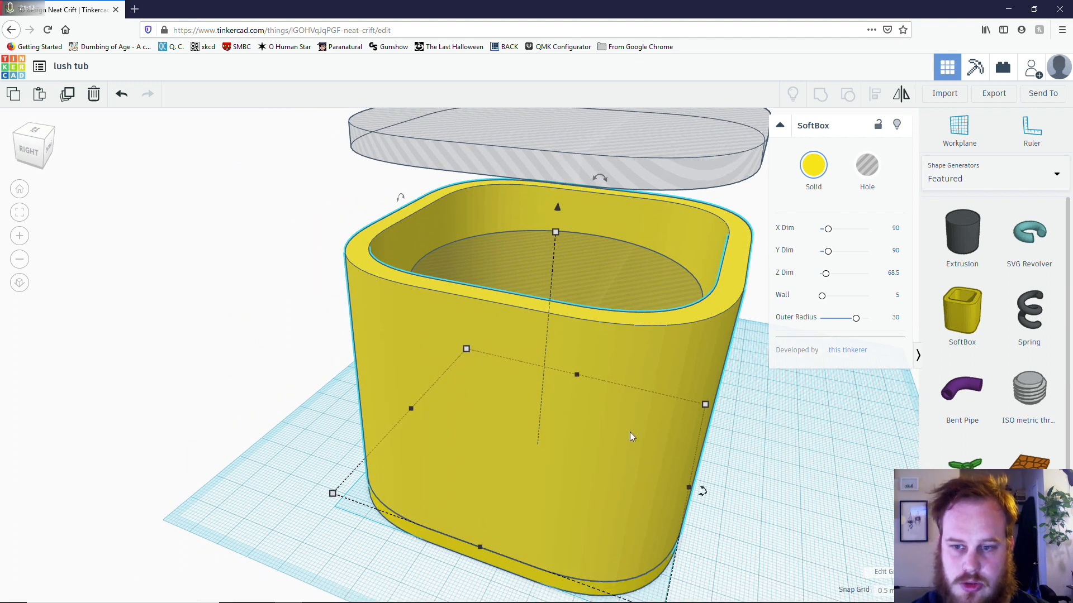
pyautogui.keyDown('shift'); pyautogui.click(493, 565); pyautogui.keyUp('shift')
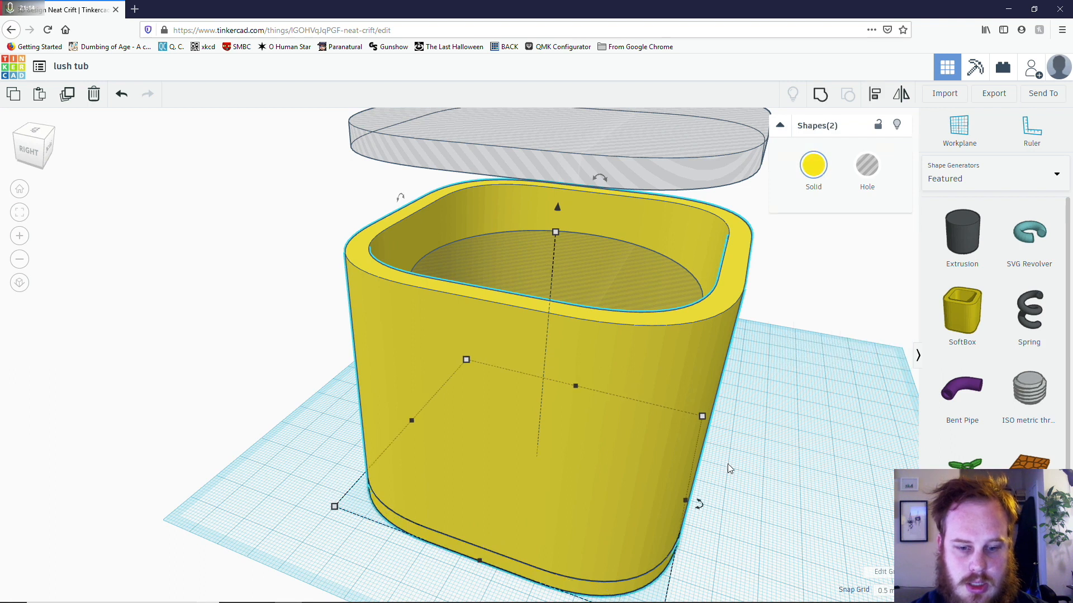
pyautogui.click(819, 95)
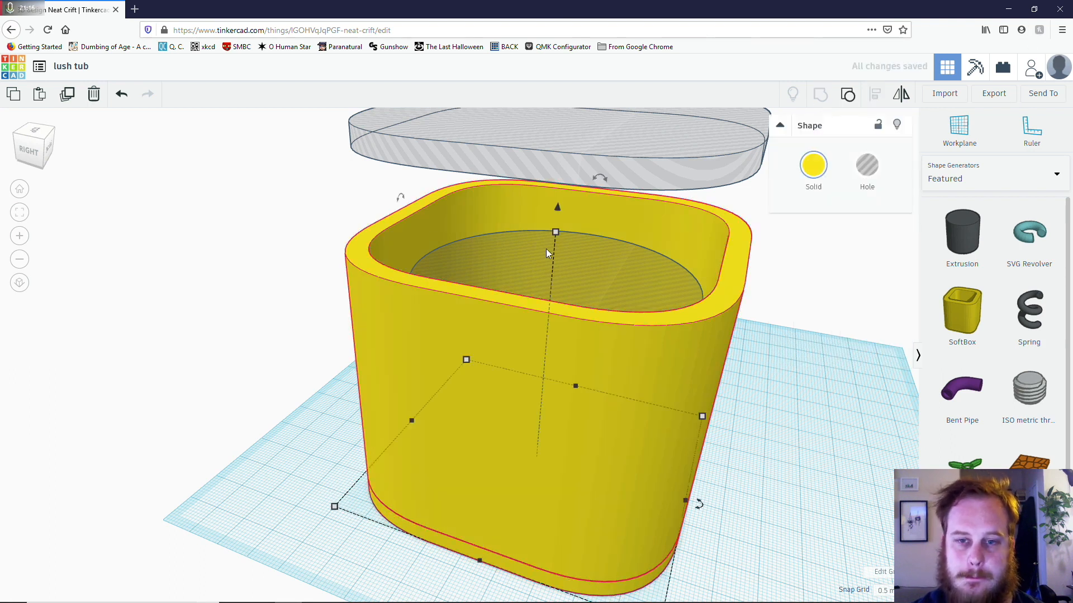
# - Lower the 85 mm hole plate until it sits in the tub's rim
pyautogui.click(698, 168)
pyautogui.moveTo(698, 200); pyautogui.dragTo(637, 238, button='right')
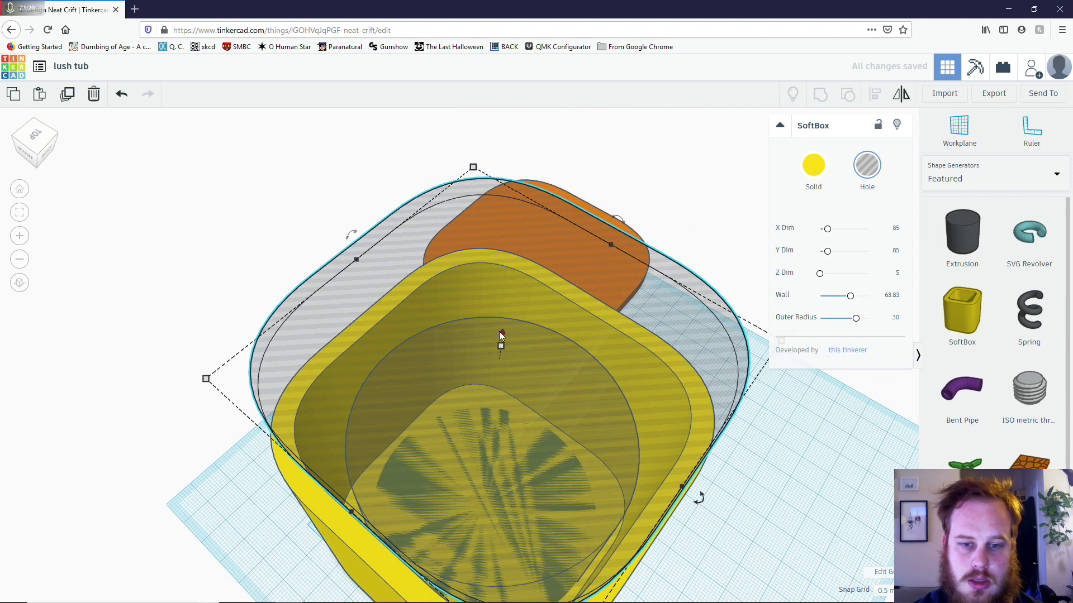
pyautogui.moveTo(501, 334); pyautogui.dragTo(506, 403)
pyautogui.moveTo(507, 403)
pyautogui.mouseDown(button='right')
pyautogui.moveTo(519, 417)
pyautogui.moveTo(506, 405)
pyautogui.mouseUp(button='right')
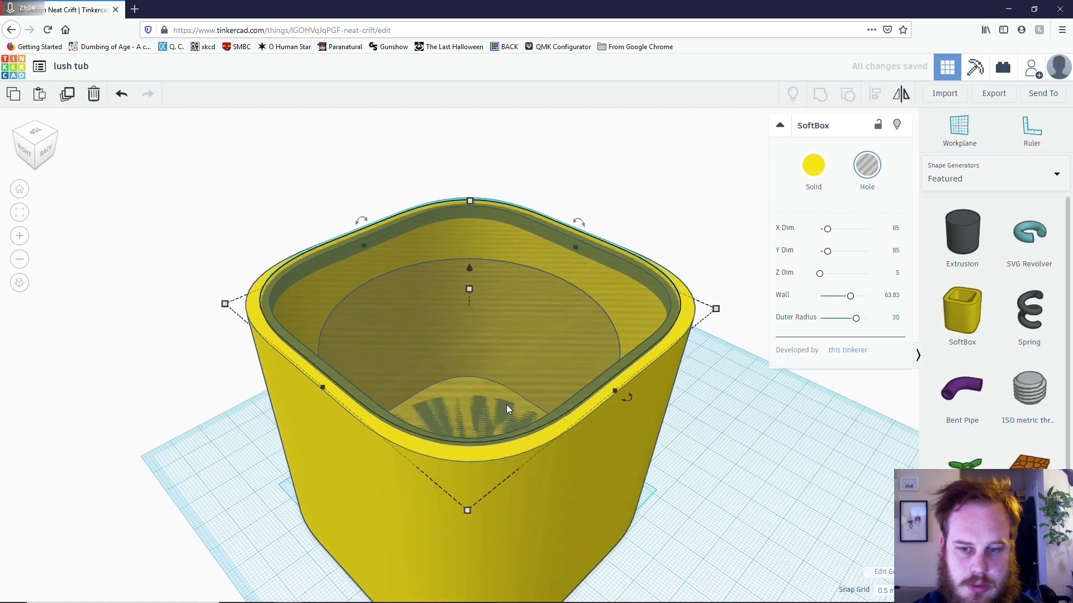
# - Check how the hole plate is aligned with the tub, and deselect both
pyautogui.keyDown('shift'); pyautogui.click(617, 468); pyautogui.keyUp('shift')
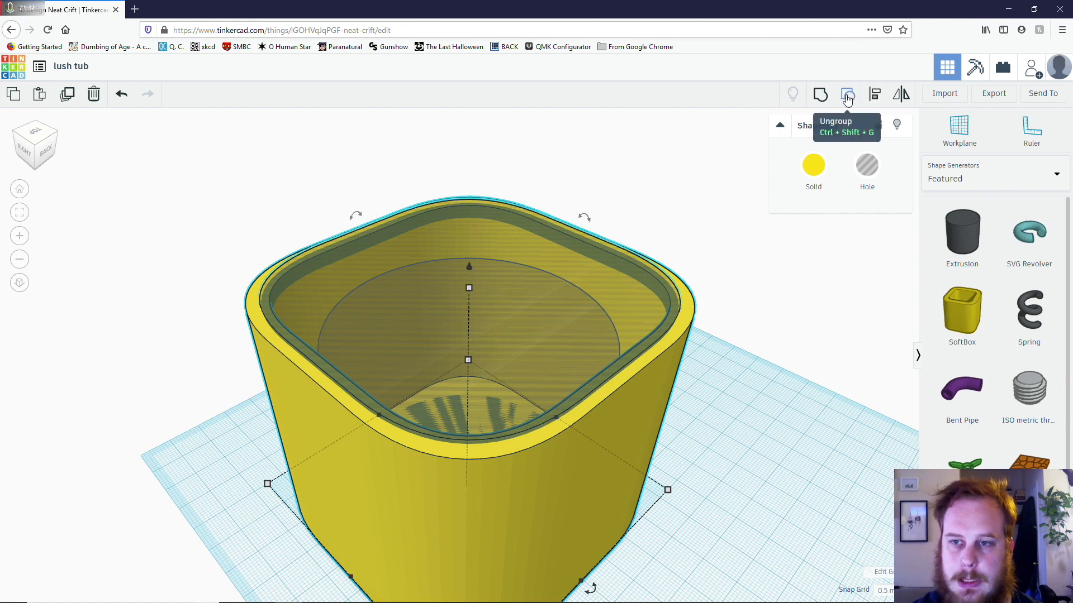
pyautogui.click(894, 96)
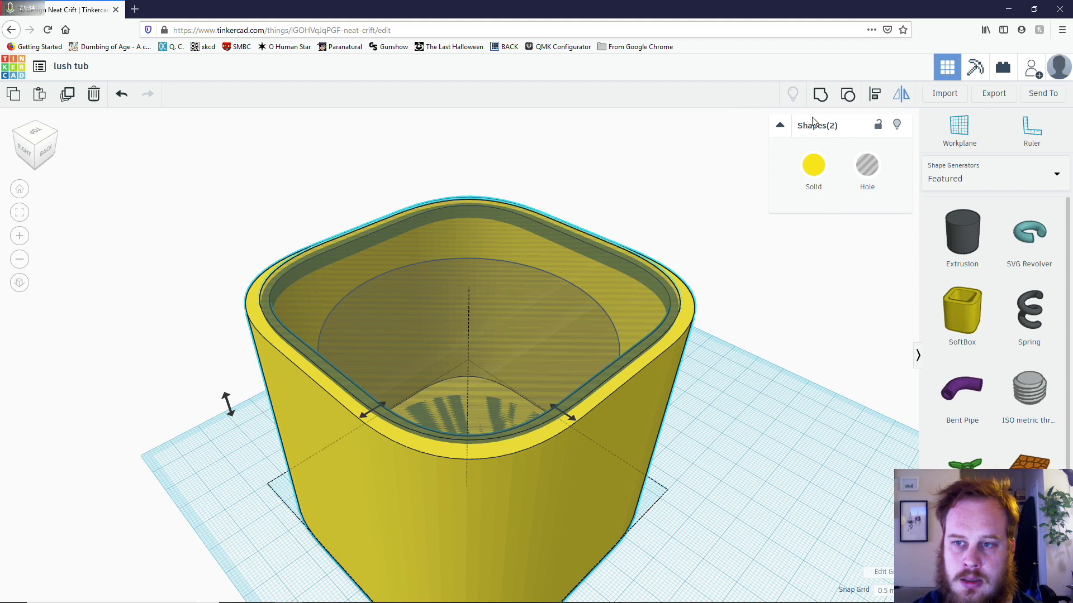
pyautogui.click(874, 96)
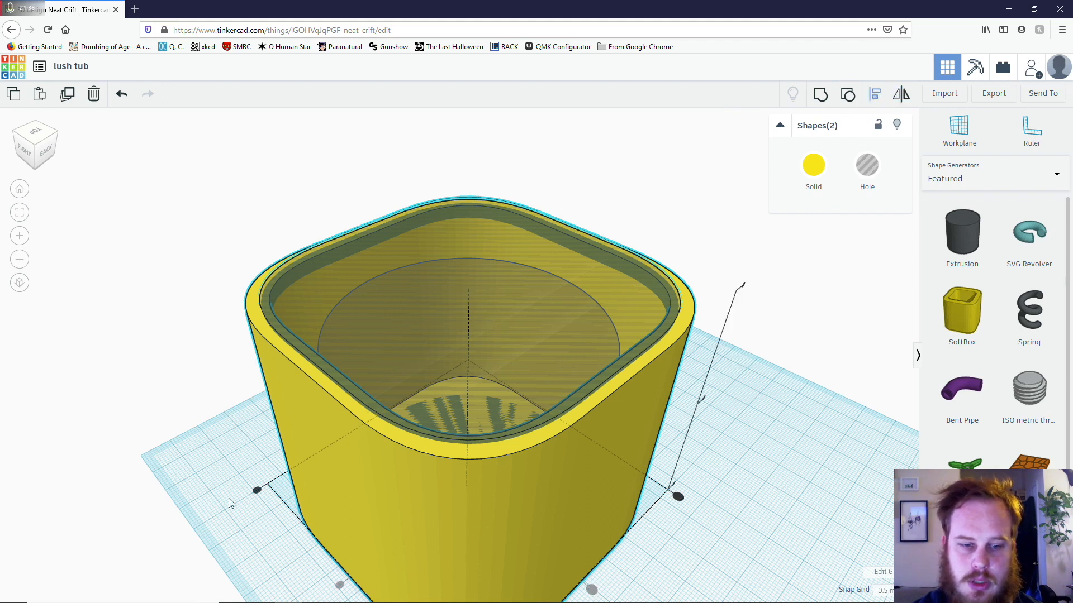
pyautogui.scroll(-4, 490, 527)
pyautogui.click(604, 541)
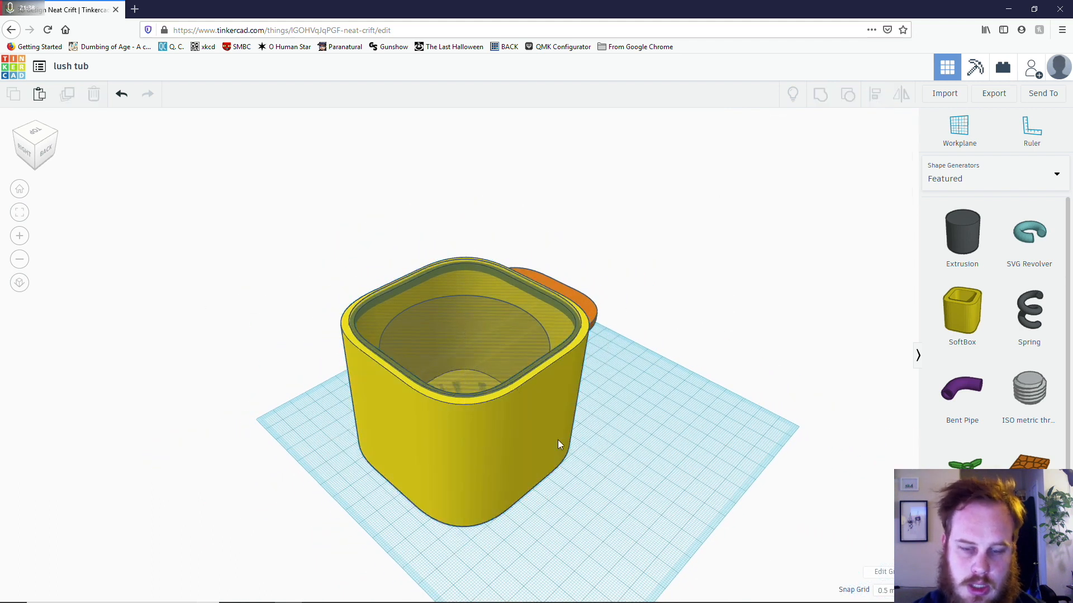
# - Lower the hole plate further so its top lies slightly below the tub's rim
pyautogui.click(525, 340)
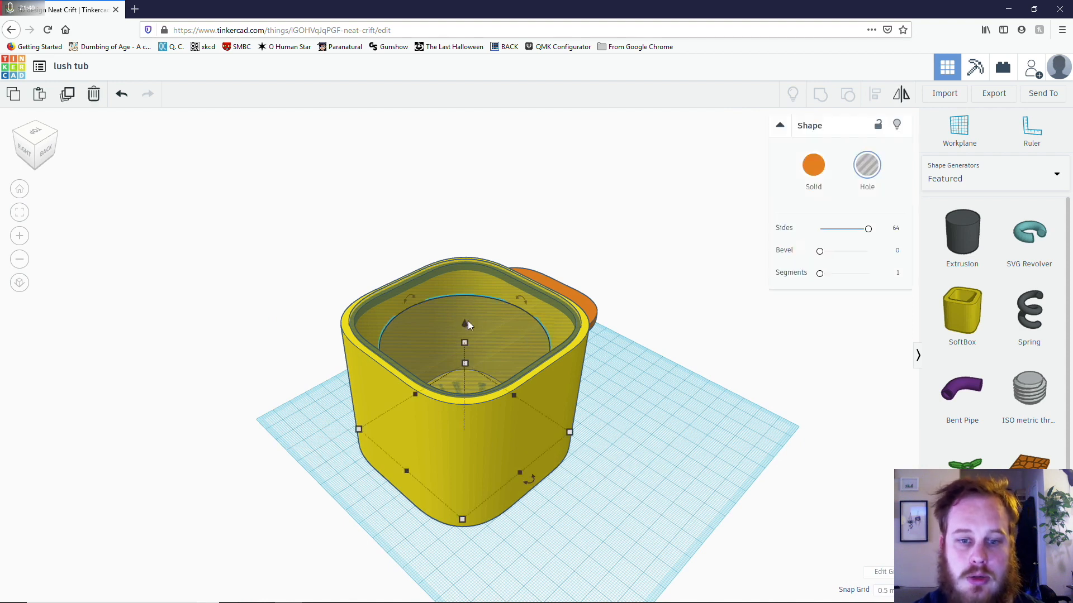
pyautogui.click(479, 288)
pyautogui.moveTo(465, 297); pyautogui.dragTo(465, 299)
pyautogui.moveTo(351, 370); pyautogui.dragTo(370, 366, button='right')
pyautogui.scroll(4, 470, 379)
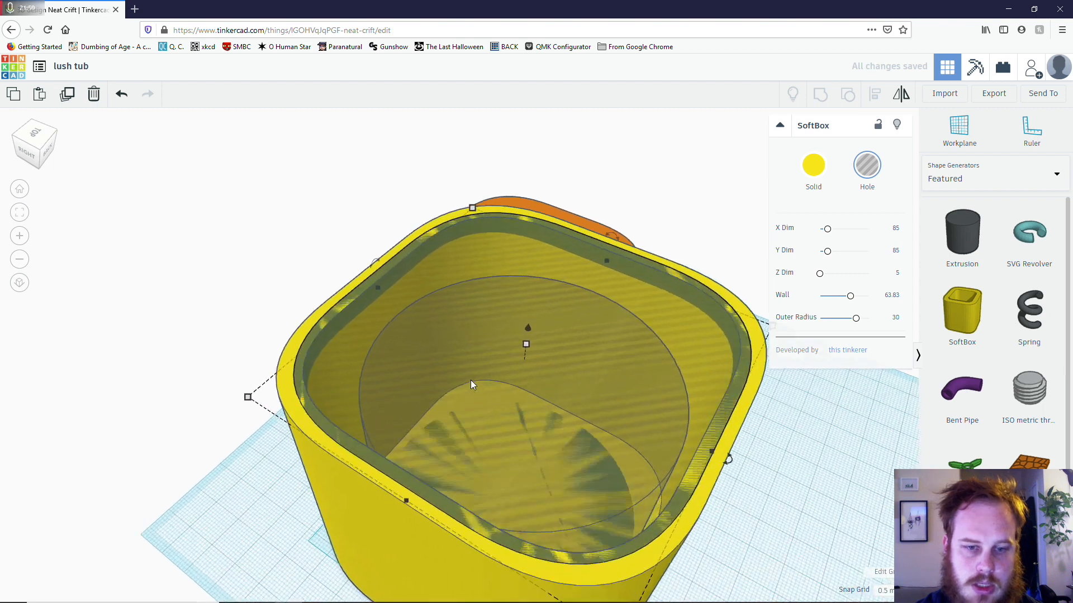
pyautogui.scroll(2, 471, 380)
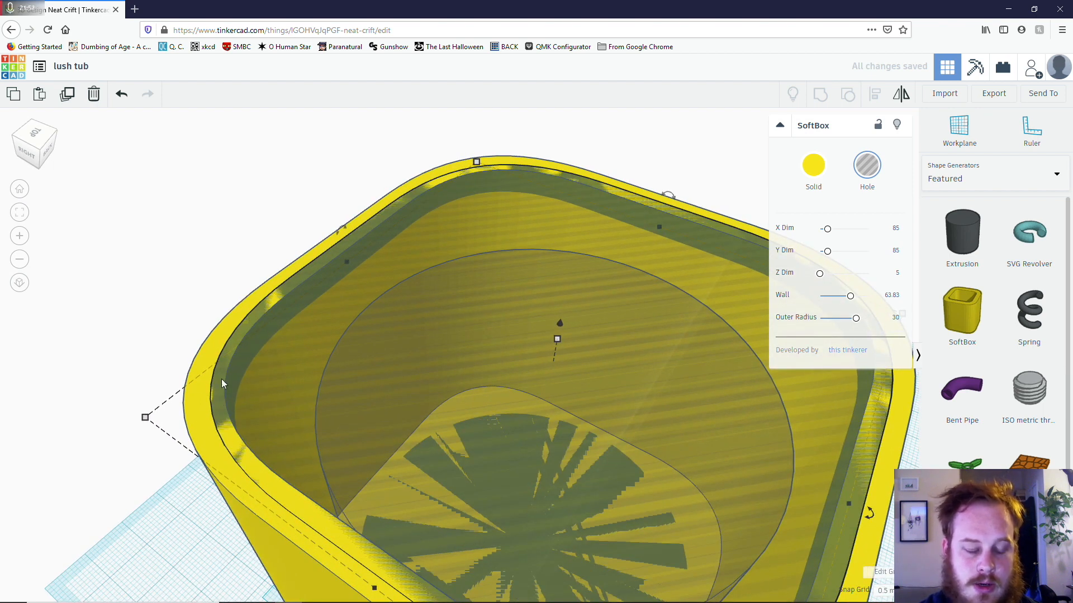
pyautogui.moveTo(561, 324); pyautogui.dragTo(560, 337)
pyautogui.moveTo(421, 361); pyautogui.dragTo(395, 345, button='right')
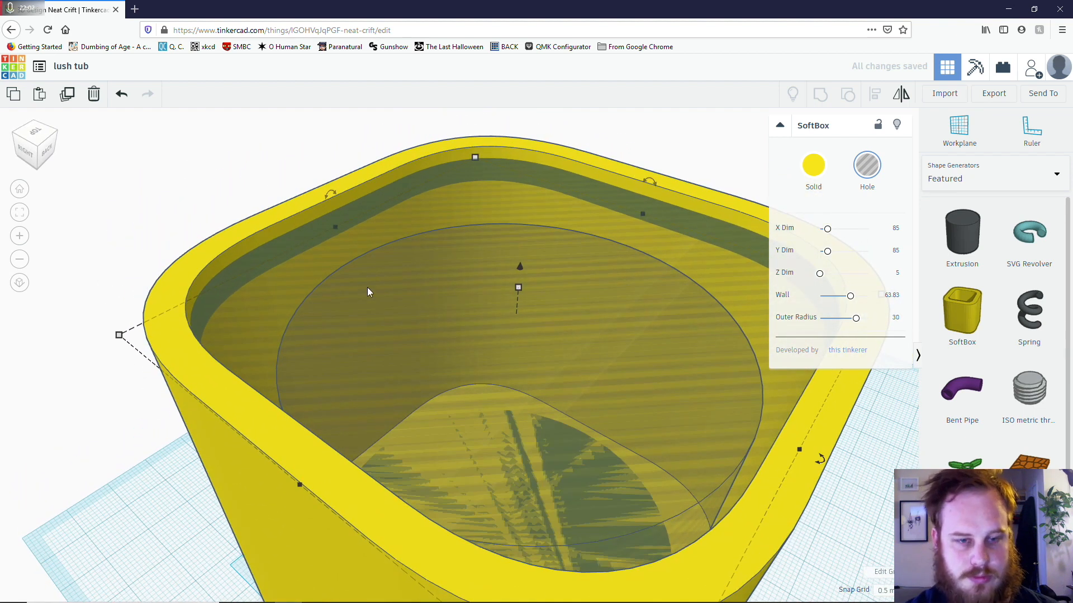
# - Group the hole plate with the tub to cut a lid groove into the inner wall below the rim
pyautogui.hotkey('ctrl', 'a')
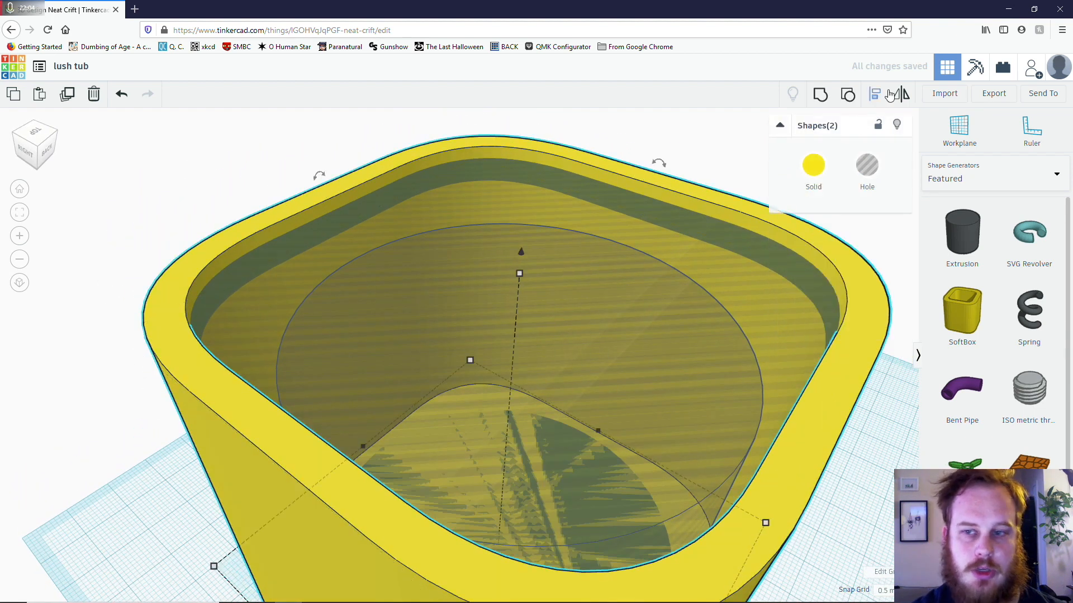
pyautogui.click(826, 96)
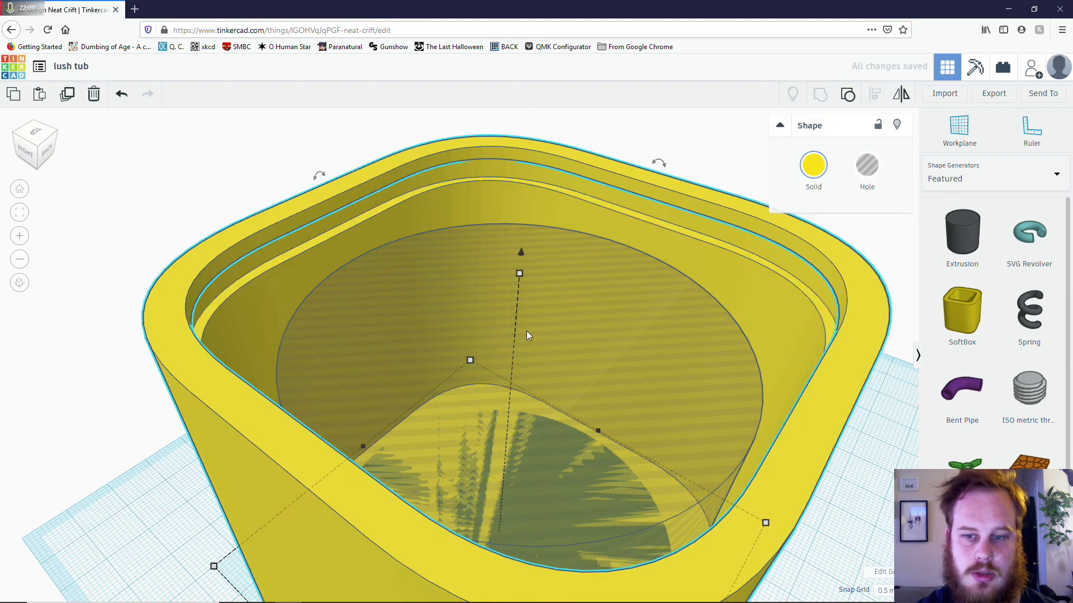
pyautogui.moveTo(313, 373); pyautogui.dragTo(303, 400, button='right')
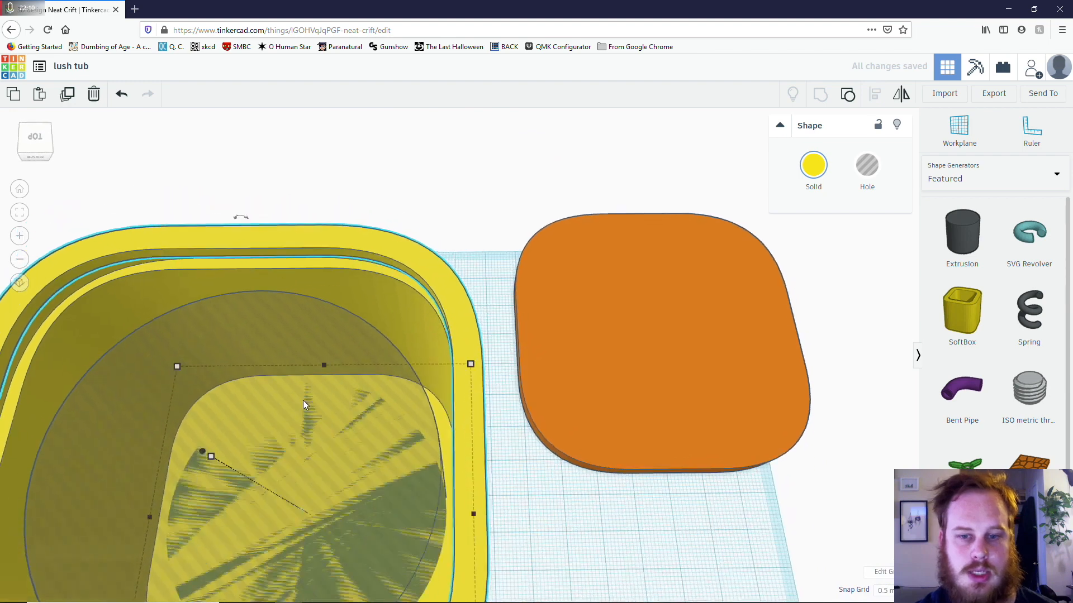
pyautogui.moveTo(193, 358); pyautogui.dragTo(307, 390, button='right')
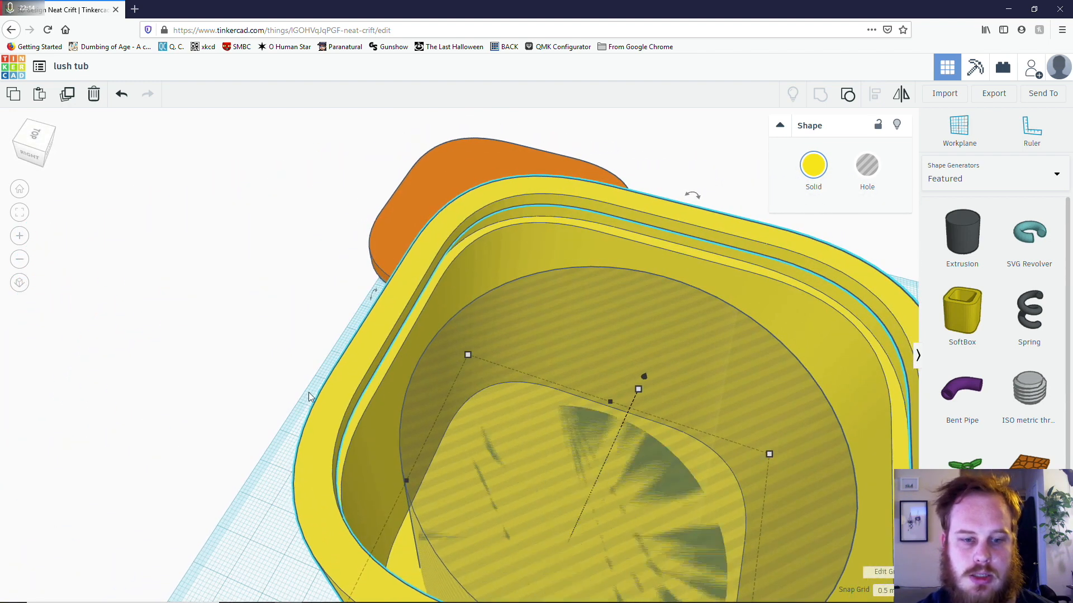
# - Place a box hole from the basic shapes on the workplane beside the tub
pyautogui.moveTo(442, 471); pyautogui.dragTo(474, 454, button='right')
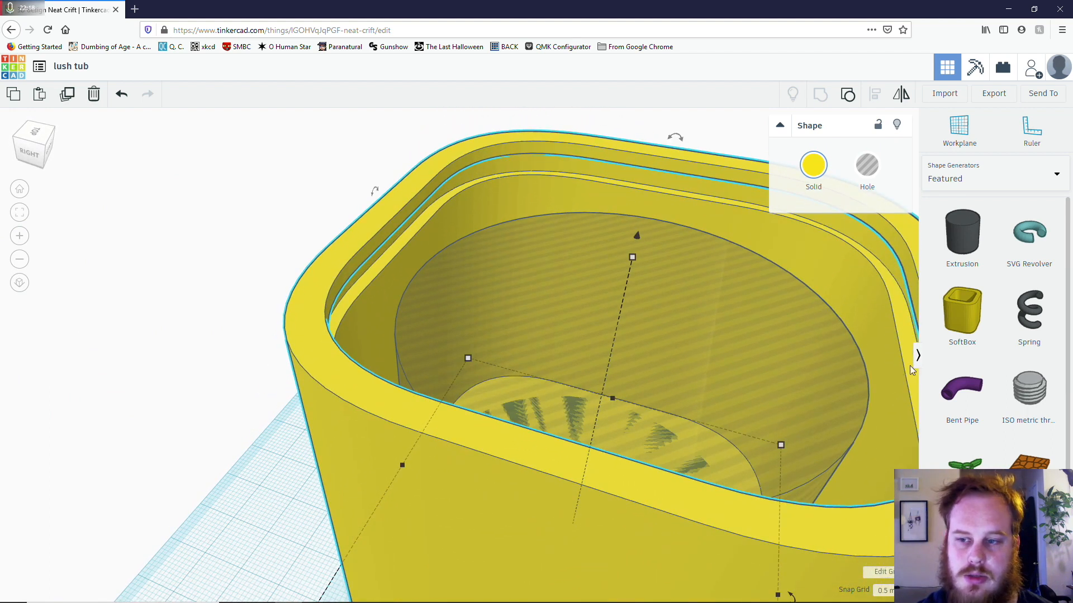
pyautogui.click(965, 176)
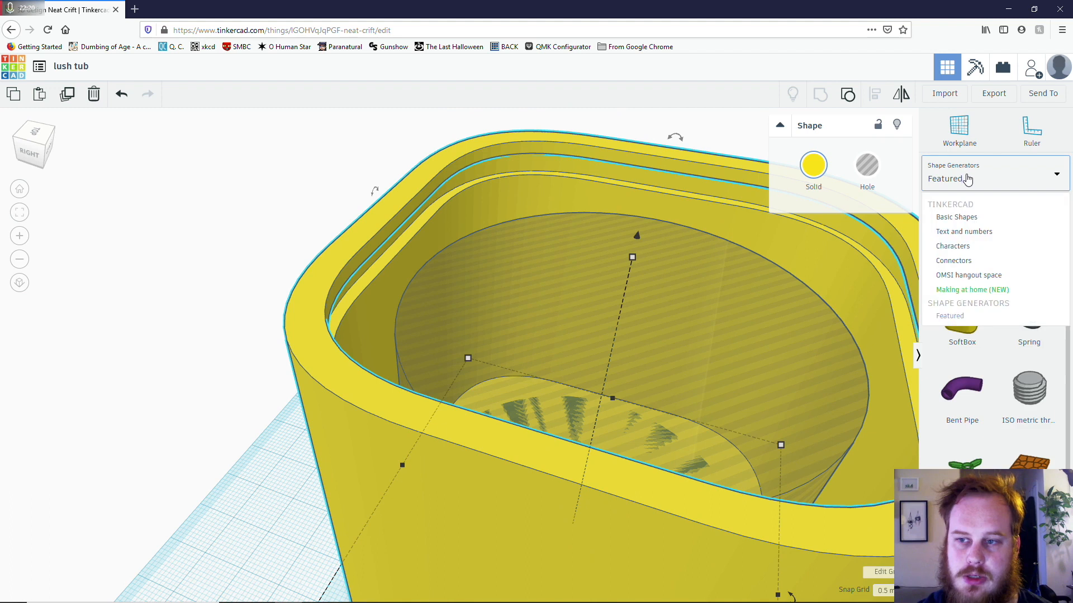
pyautogui.click(958, 223)
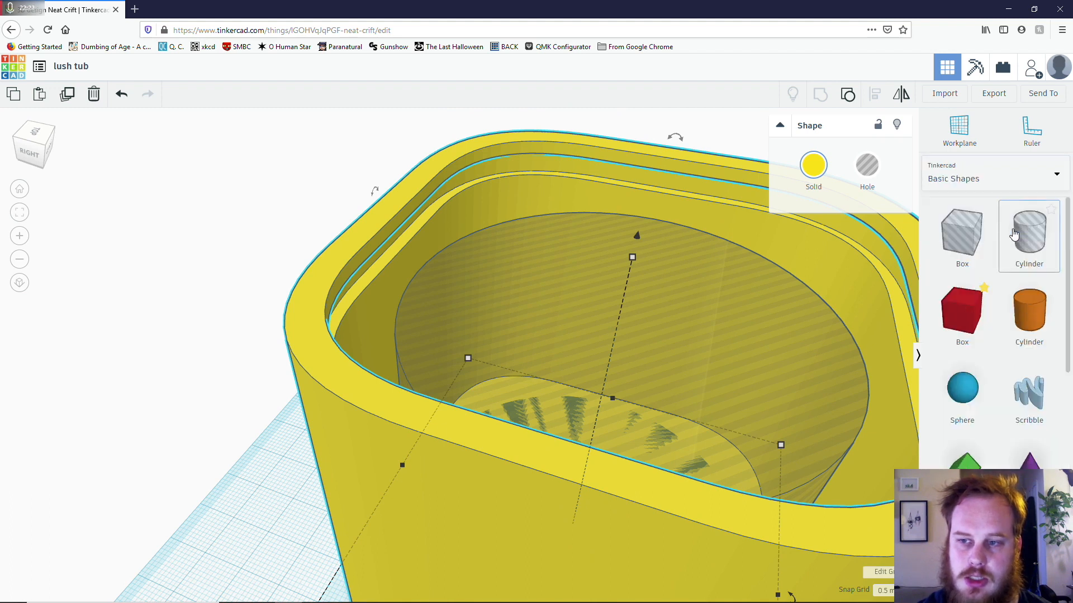
pyautogui.click(968, 244)
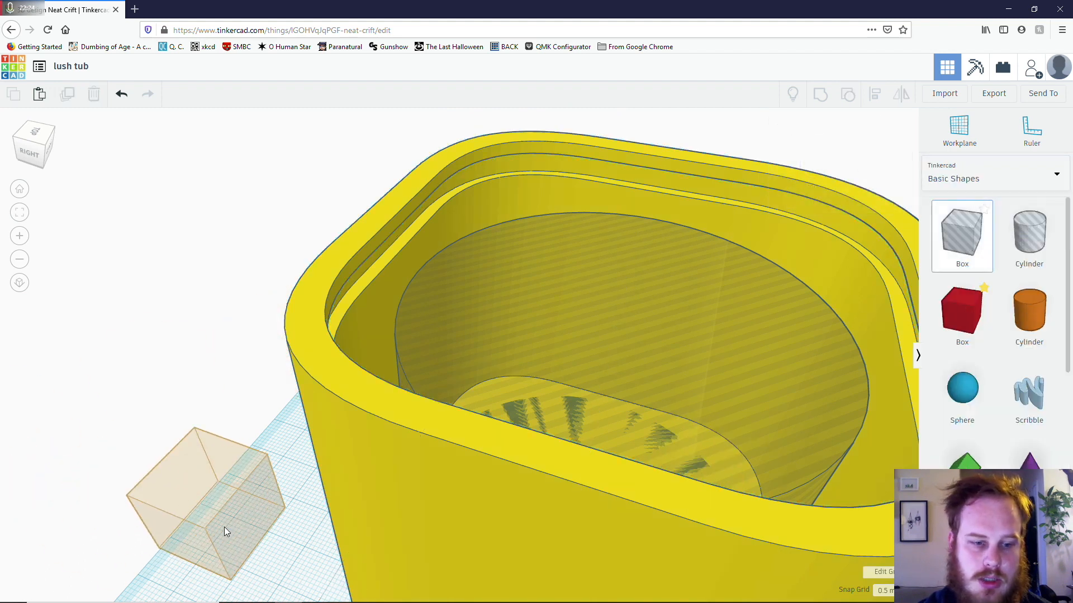
pyautogui.click(224, 529)
# - Set the box hole's side parallel to the tub's nearest wall to 90 mm
pyautogui.scroll(-3, 269, 532)
pyautogui.click(424, 453)
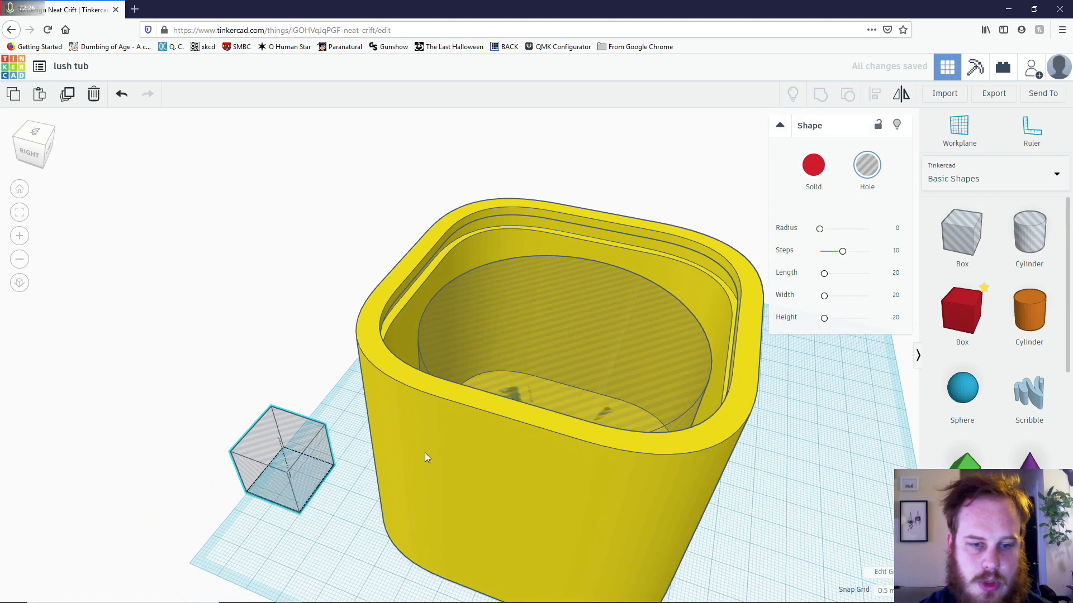
pyautogui.scroll(-4, 446, 438)
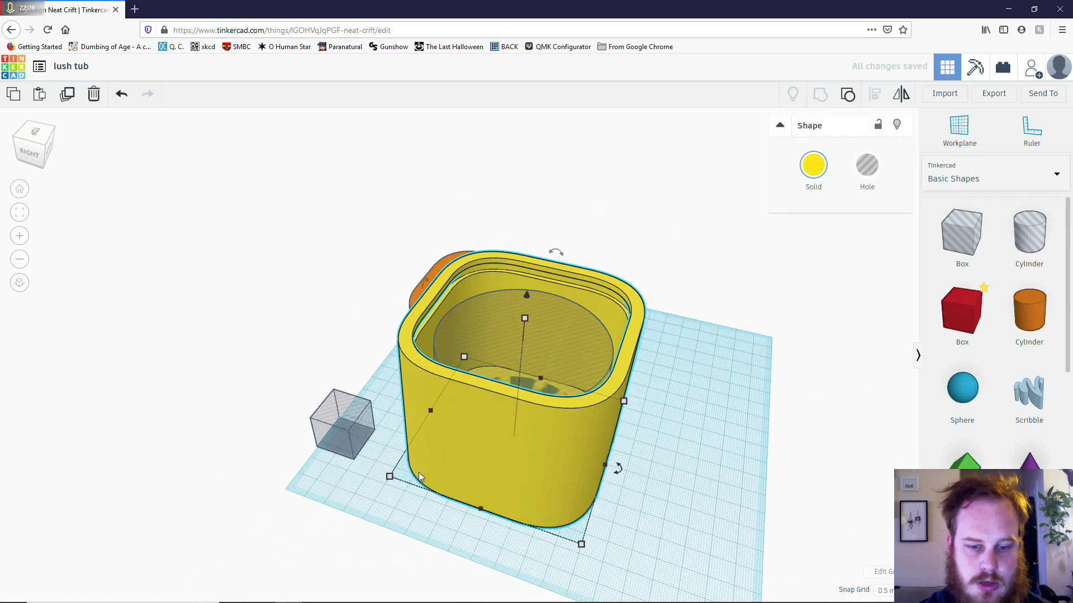
pyautogui.click(364, 437)
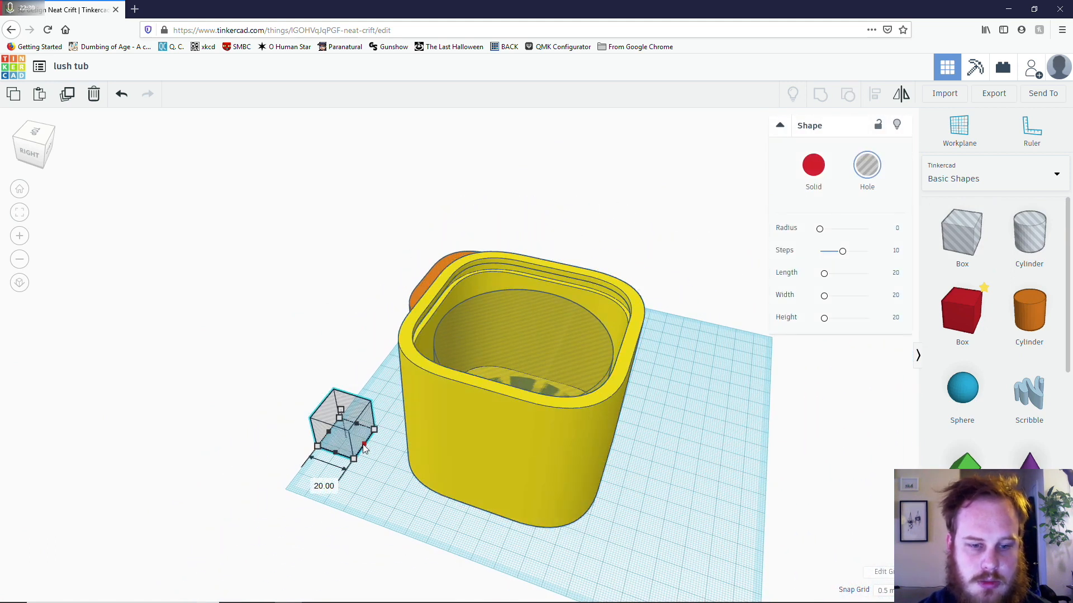
pyautogui.click(315, 481)
pyautogui.write('90')
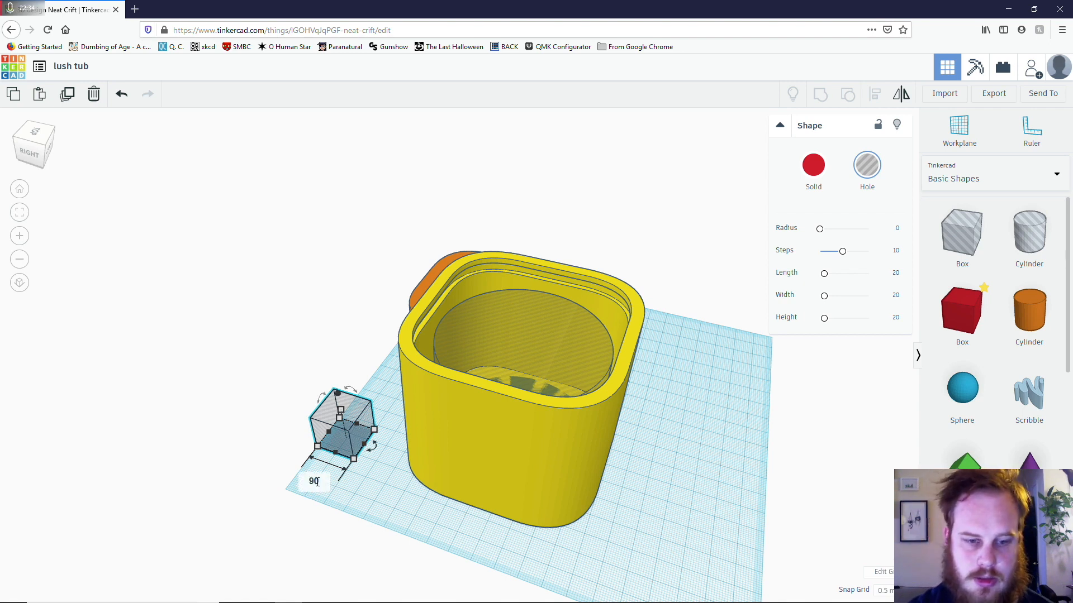
pyautogui.press('Return')
# - Move the box hole against the tub's near side and align it centrally with the tub along its length
pyautogui.moveTo(371, 443); pyautogui.dragTo(448, 478)
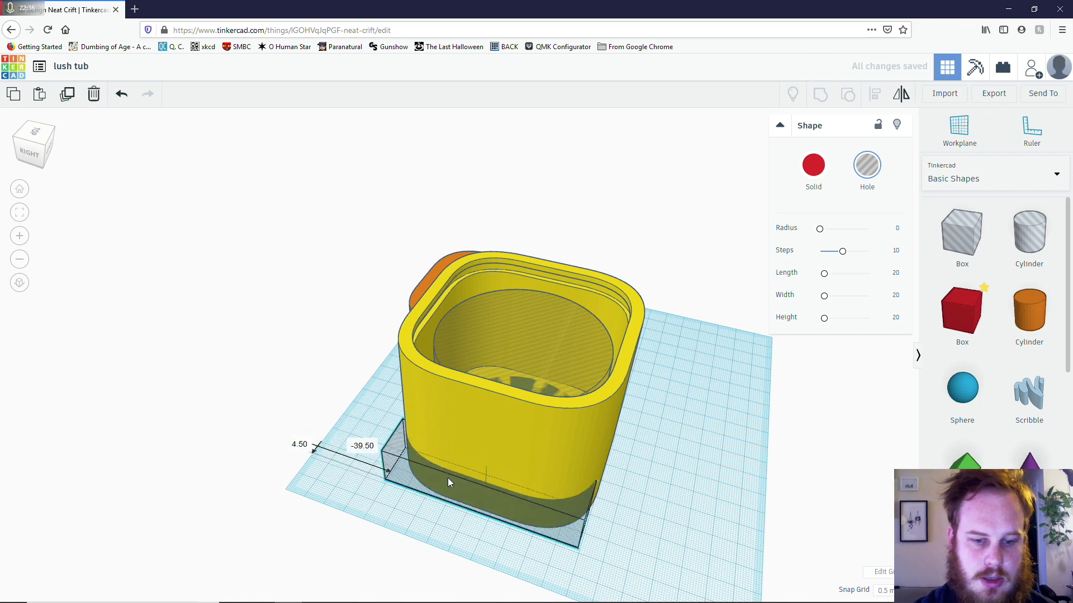
pyautogui.keyDown('shift'); pyautogui.click(491, 413); pyautogui.keyUp('shift')
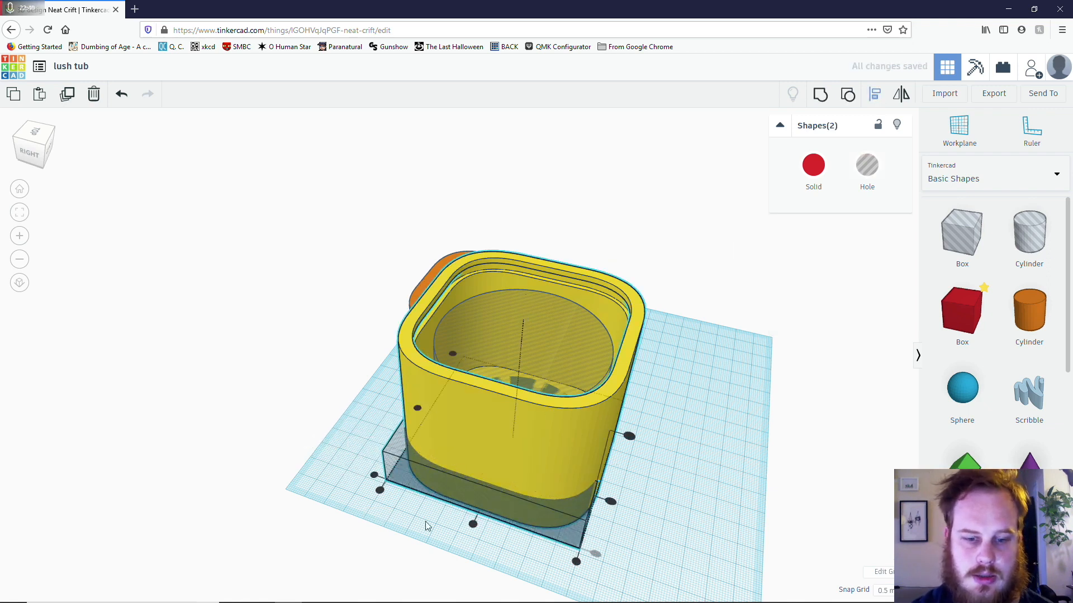
pyautogui.click(473, 525)
pyautogui.moveTo(437, 450)
pyautogui.mouseDown(button='right')
pyautogui.moveTo(546, 441)
pyautogui.moveTo(706, 450)
pyautogui.moveTo(589, 451)
pyautogui.moveTo(534, 439)
pyautogui.moveTo(439, 448)
pyautogui.mouseUp(button='right')
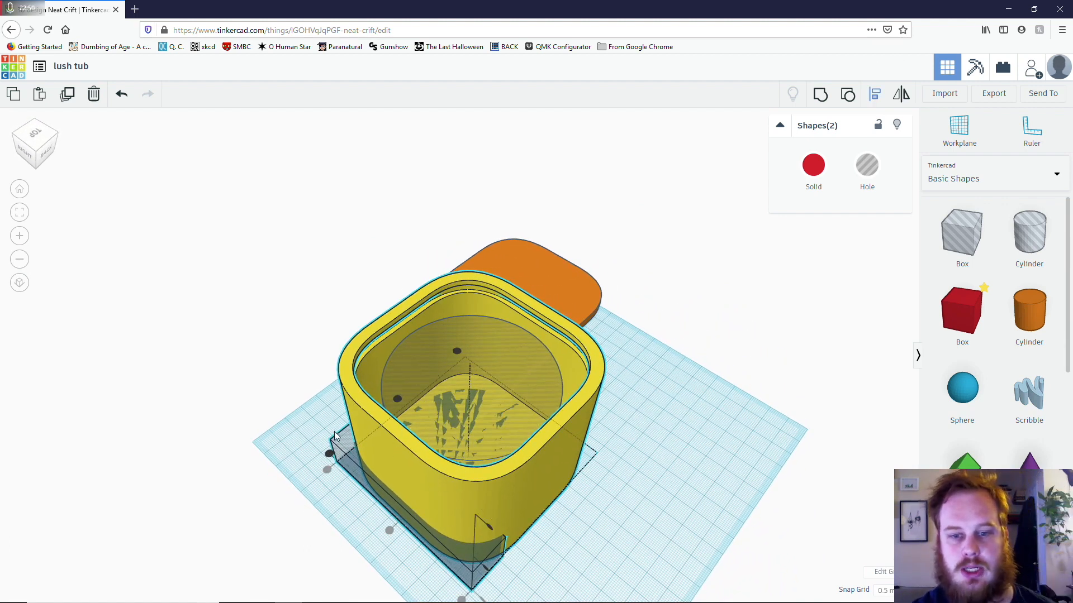
# - Raise the box hole to the tub's rim and fine-tune its height at the lid groove
pyautogui.moveTo(299, 504); pyautogui.dragTo(449, 458, button='right')
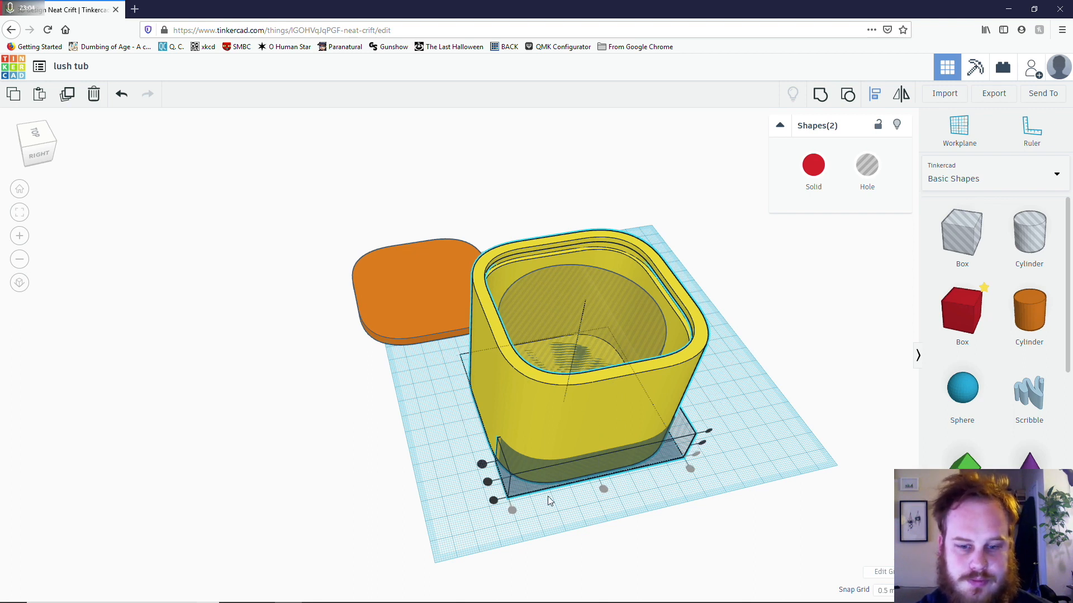
pyautogui.click(464, 505)
pyautogui.click(520, 484)
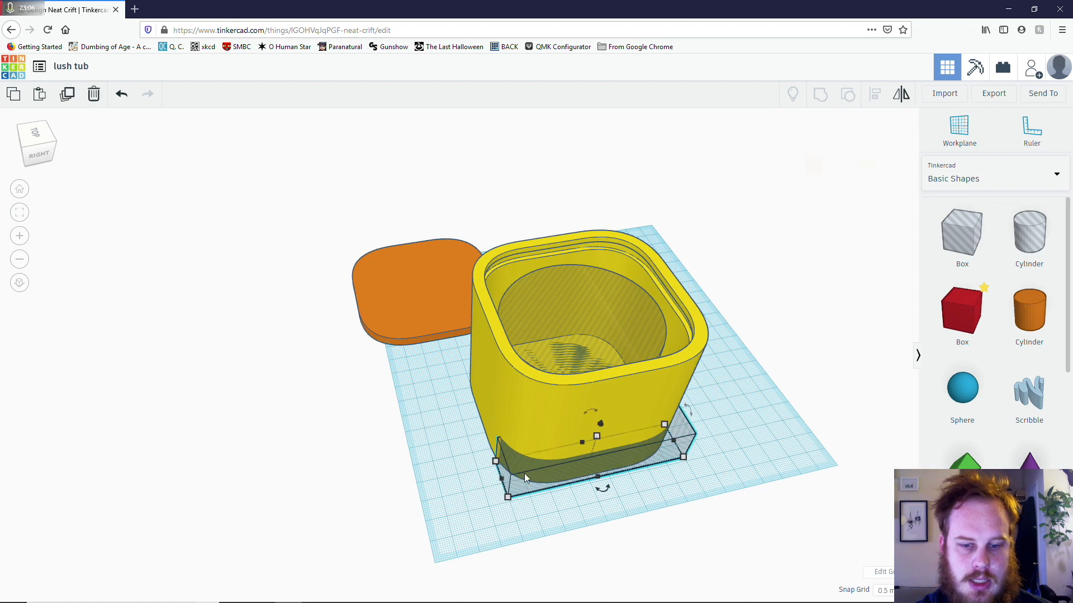
pyautogui.moveTo(596, 426); pyautogui.dragTo(597, 306)
pyautogui.moveTo(561, 310); pyautogui.dragTo(711, 311, button='right')
pyautogui.scroll(5, 560, 260)
pyautogui.moveTo(560, 220); pyautogui.dragTo(560, 352, button='middle')
pyautogui.moveTo(559, 352); pyautogui.dragTo(708, 330, button='right')
pyautogui.scroll(2, 570, 267)
pyautogui.scroll(2, 568, 266)
pyautogui.moveTo(584, 266); pyautogui.dragTo(458, 363, button='middle')
pyautogui.moveTo(591, 187); pyautogui.dragTo(591, 190)
pyautogui.moveTo(572, 389); pyautogui.dragTo(484, 415, button='right')
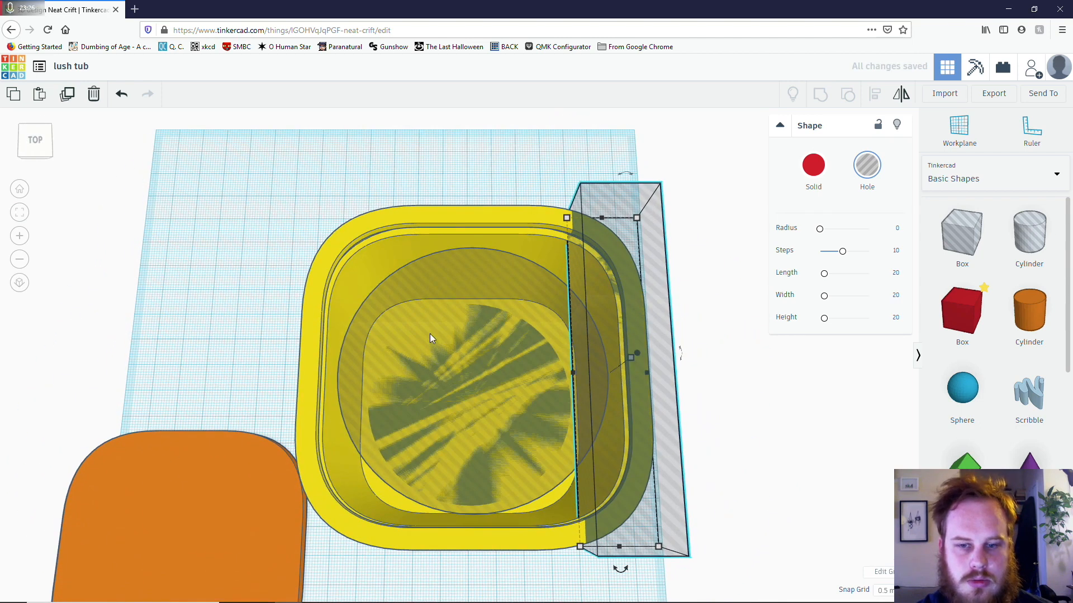
# - Widen the box hole by extending its inner side slightly toward the tub's centre
pyautogui.moveTo(583, 286); pyautogui.dragTo(501, 269, button='right')
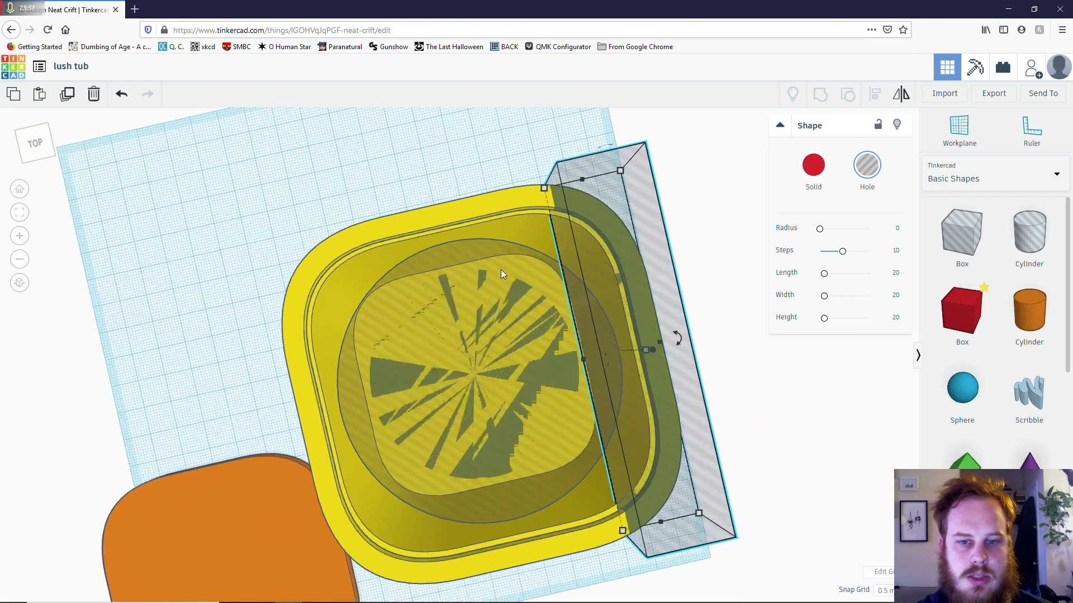
pyautogui.scroll(5, 501, 269)
pyautogui.moveTo(442, 320); pyautogui.dragTo(533, 273, button='right')
pyautogui.moveTo(533, 273); pyautogui.dragTo(325, 327, button='middle')
pyautogui.scroll(5, 459, 309)
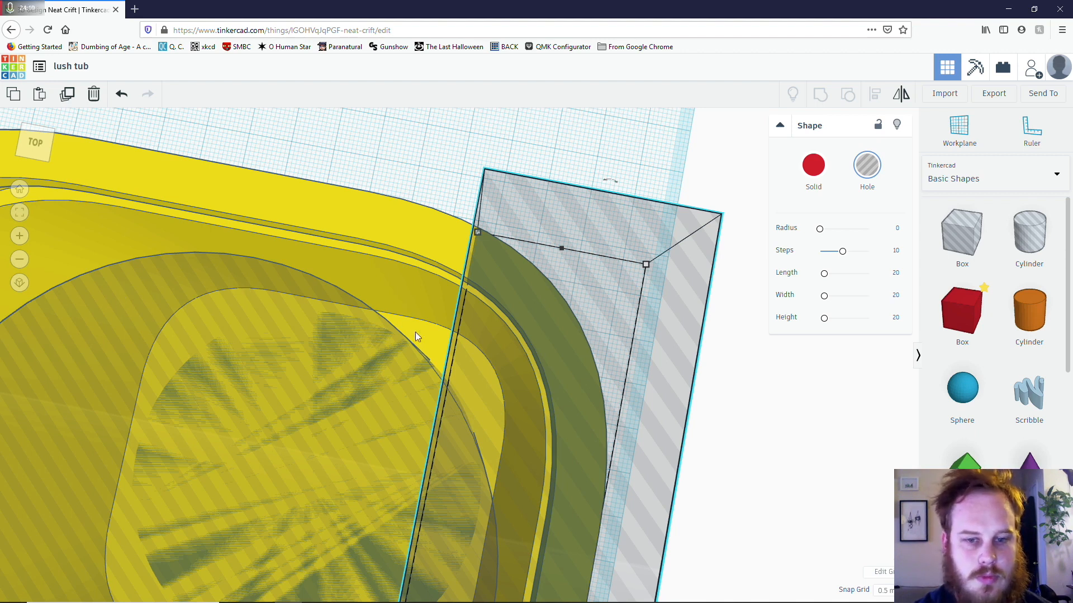
pyautogui.scroll(-5, 398, 398)
pyautogui.moveTo(391, 420); pyautogui.dragTo(373, 314, button='middle')
pyautogui.moveTo(378, 342); pyautogui.dragTo(408, 332, button='right')
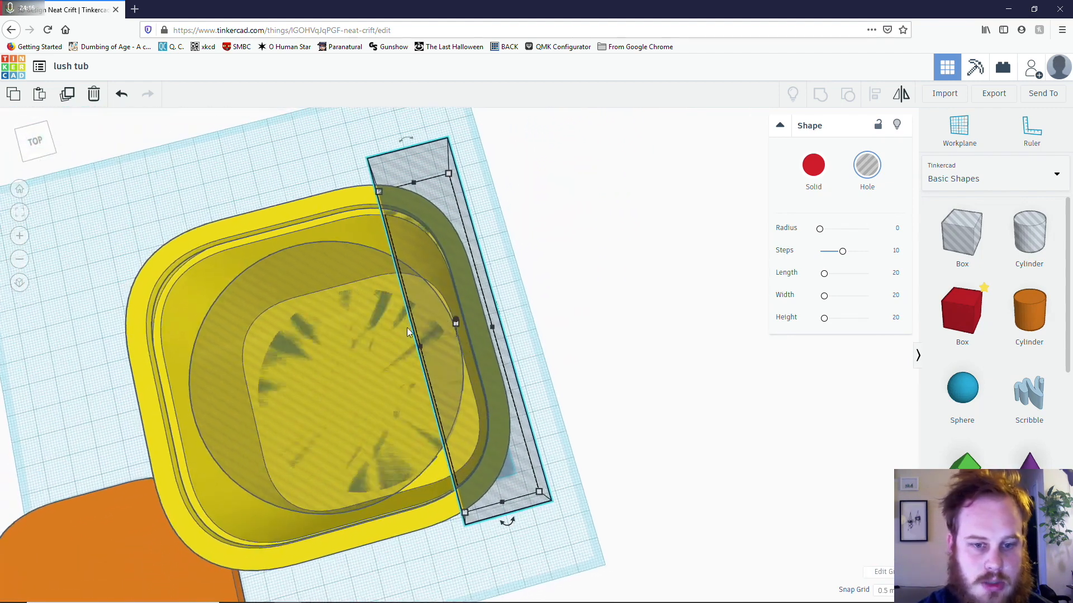
pyautogui.moveTo(422, 346); pyautogui.dragTo(405, 359)
# - Extend the box hole's inner side further so it covers the tub's two rounded rim corners
pyautogui.moveTo(406, 359); pyautogui.dragTo(437, 535, button='right')
pyautogui.scroll(5, 360, 331)
pyautogui.scroll(2, 341, 338)
pyautogui.scroll(4, 425, 522)
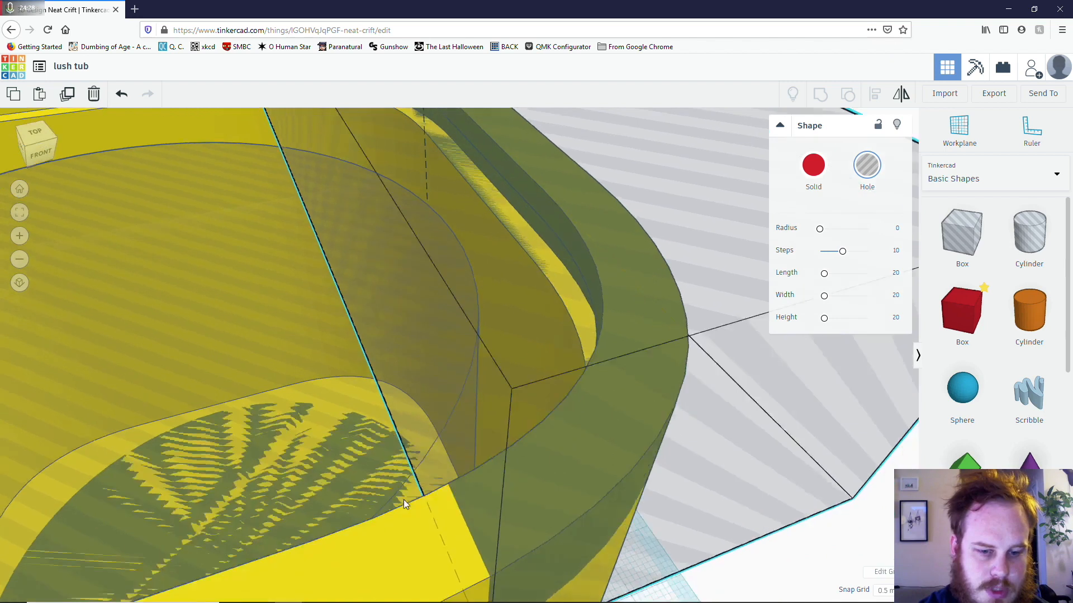
pyautogui.scroll(3, 403, 499)
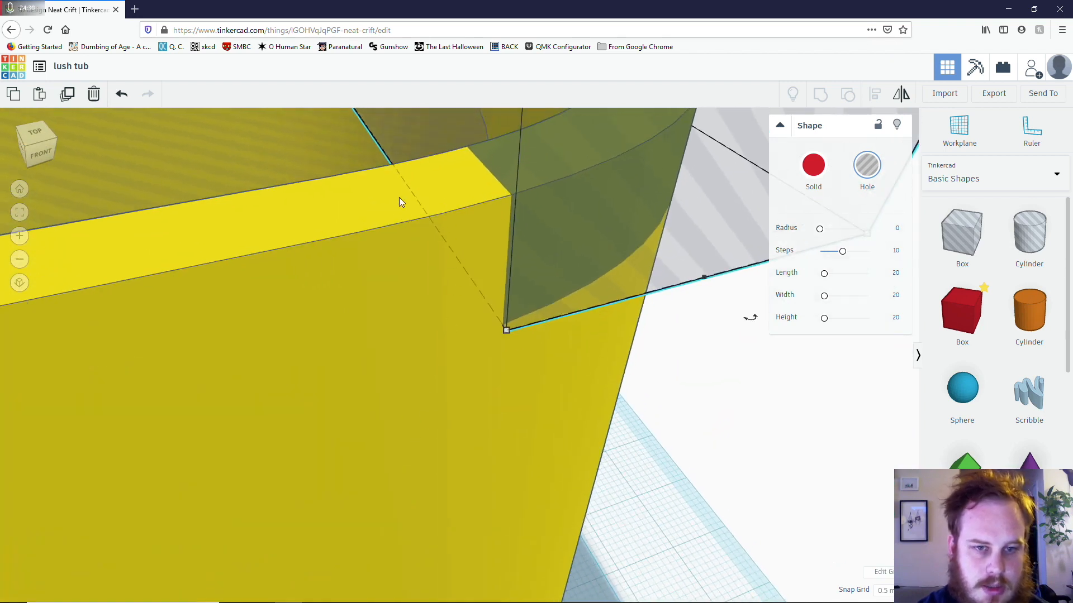
pyautogui.scroll(-5, 395, 220)
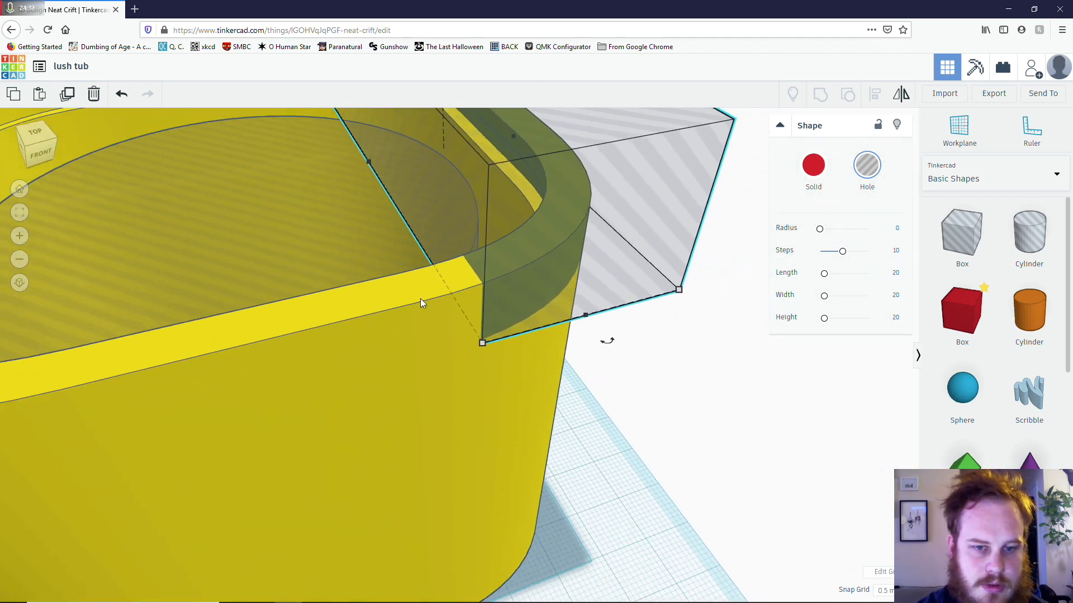
pyautogui.moveTo(358, 168)
pyautogui.moveTo(358, 171); pyautogui.dragTo(328, 179)
pyautogui.moveTo(256, 158); pyautogui.dragTo(253, 224, button='right')
pyautogui.scroll(-5, 252, 223)
pyautogui.moveTo(252, 224); pyautogui.dragTo(330, 298, button='middle')
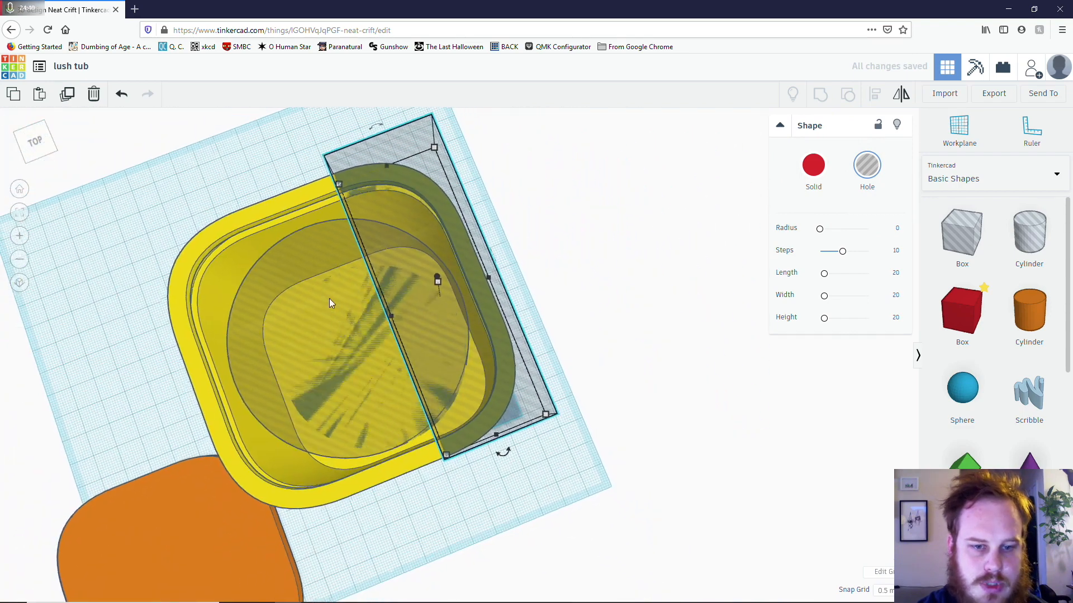
pyautogui.moveTo(310, 270); pyautogui.dragTo(153, 240, button='right')
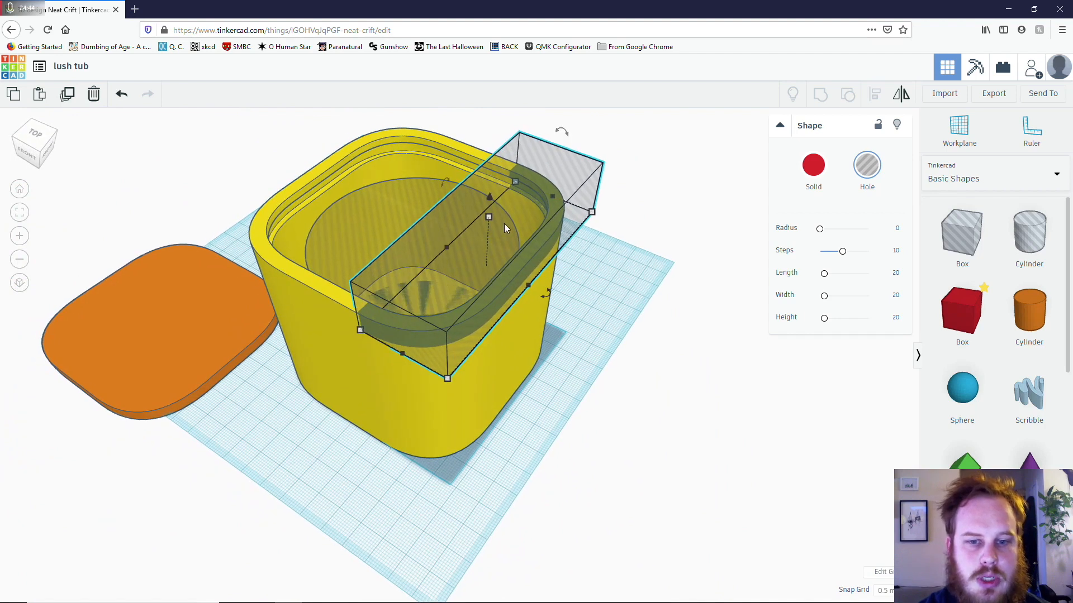
# - Fine-tune the box hole's inner edge near the start of the rounded corners, and check it at the rim
pyautogui.moveTo(507, 243); pyautogui.dragTo(501, 240)
pyautogui.moveTo(484, 257)
pyautogui.mouseDown(button='right')
pyautogui.moveTo(550, 265)
pyautogui.moveTo(493, 264)
pyautogui.mouseUp(button='right')
pyautogui.moveTo(402, 267); pyautogui.dragTo(407, 270)
pyautogui.moveTo(333, 310); pyautogui.dragTo(412, 334, button='right')
pyautogui.scroll(5, 361, 283)
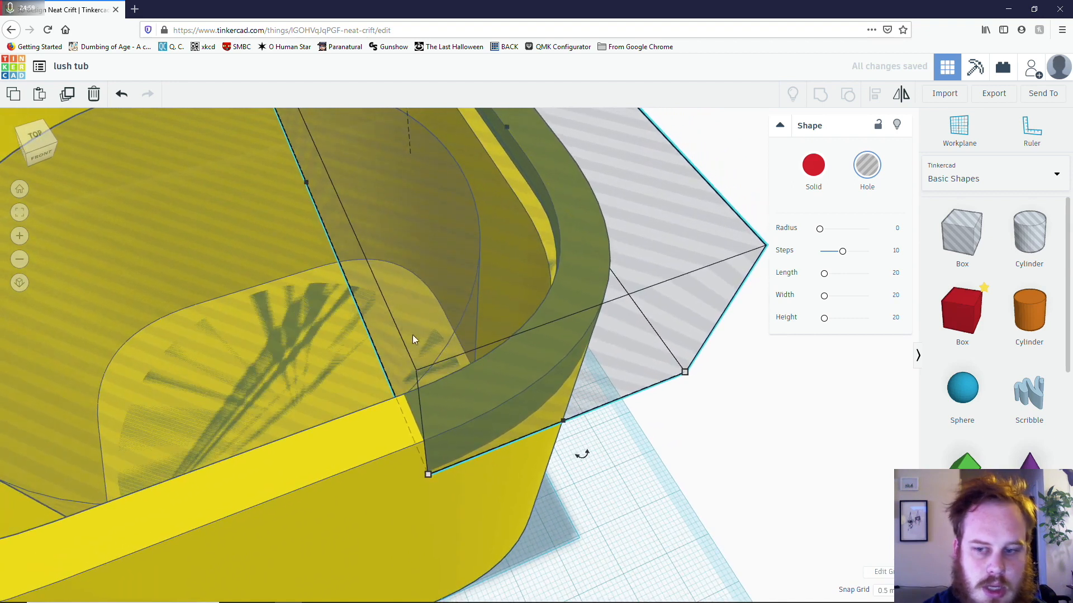
# - Ungroup the tub to separate the lid hole plate, the SoftBox and the solid base
pyautogui.click(425, 481)
pyautogui.keyDown('shift'); pyautogui.click(648, 280); pyautogui.keyUp('shift')
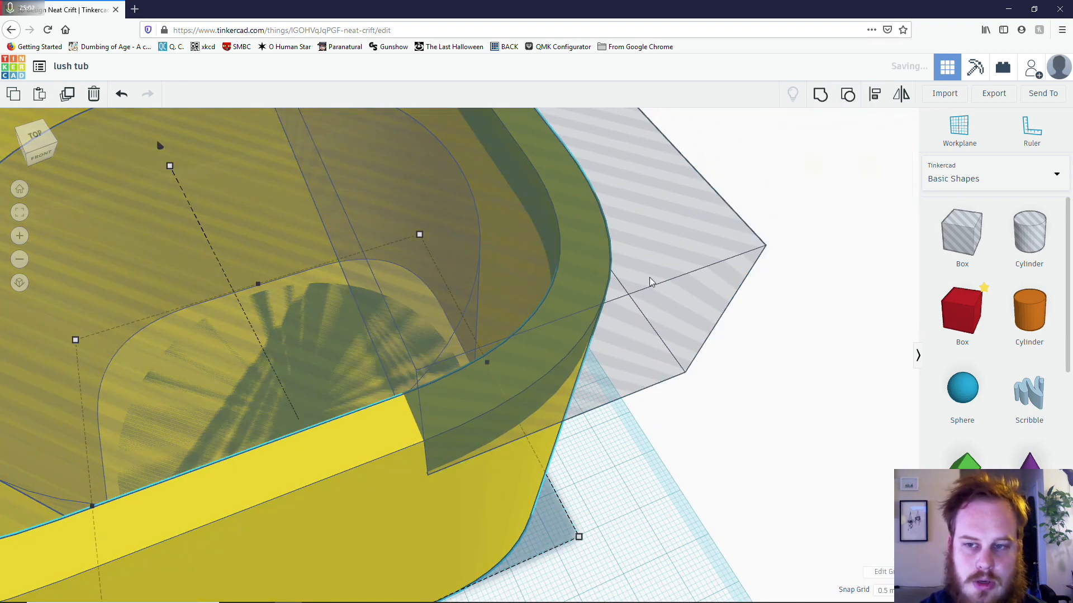
pyautogui.click(597, 514)
pyautogui.click(389, 519)
pyautogui.click(686, 492)
pyautogui.click(346, 555)
pyautogui.press('f')
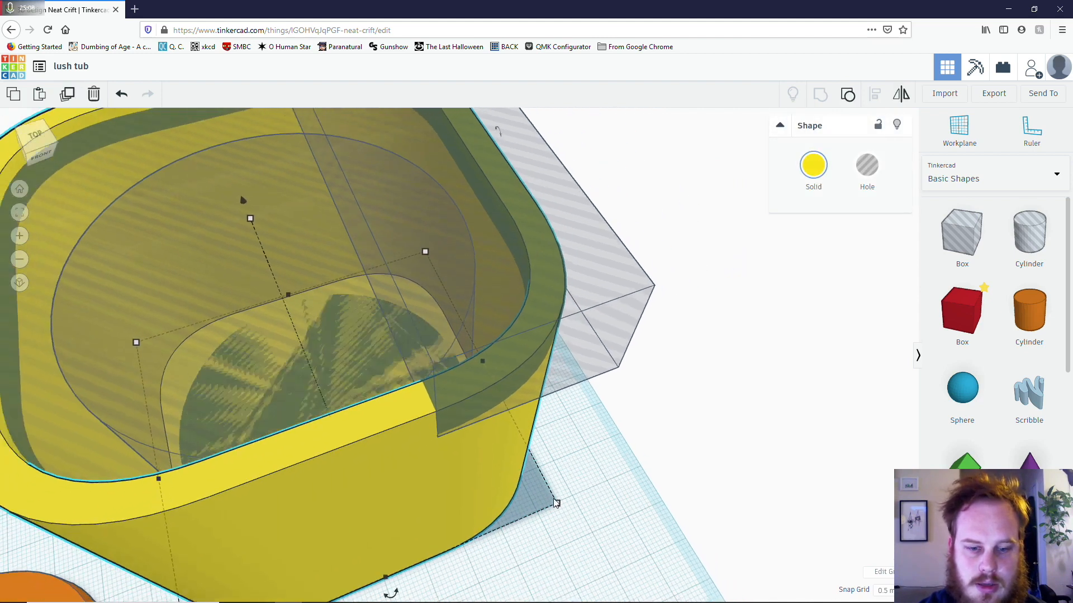
pyautogui.click(847, 94)
pyautogui.click(588, 472)
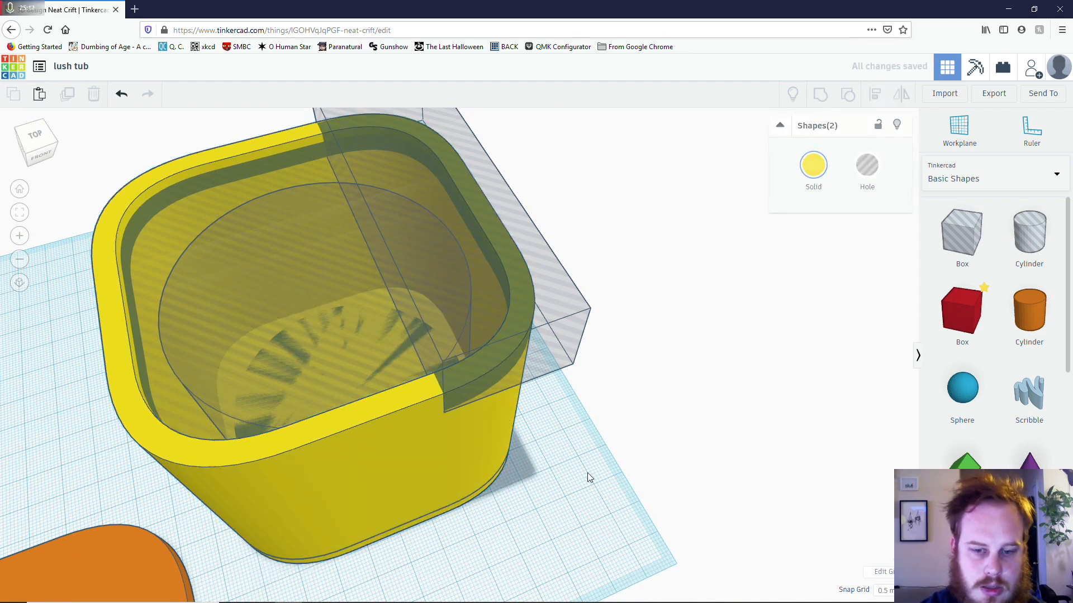
# - Select the SoftBox wall and the solid base, and group them back into one tub
pyautogui.click(383, 441)
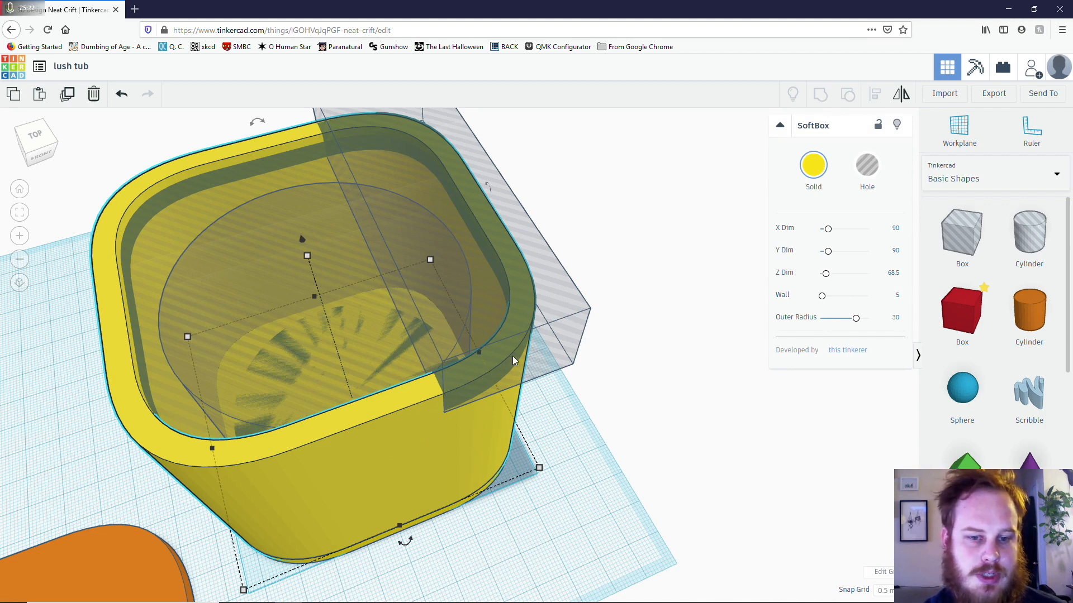
pyautogui.moveTo(391, 319); pyautogui.dragTo(795, 294, button='right')
pyautogui.moveTo(553, 370); pyautogui.dragTo(199, 358, button='right')
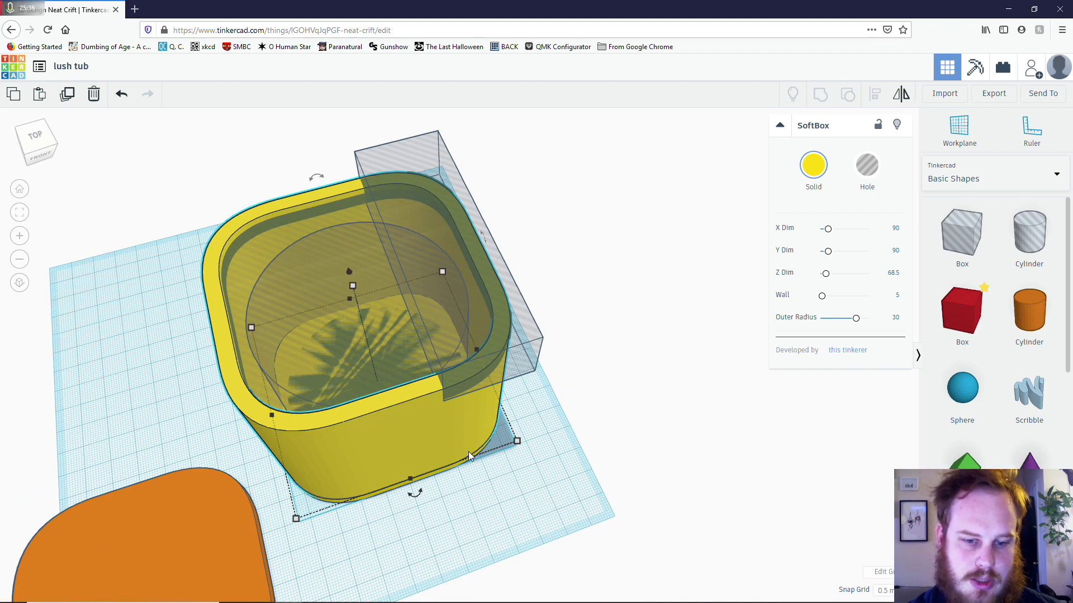
pyautogui.keyDown('shift'); pyautogui.click(454, 471); pyautogui.keyUp('shift')
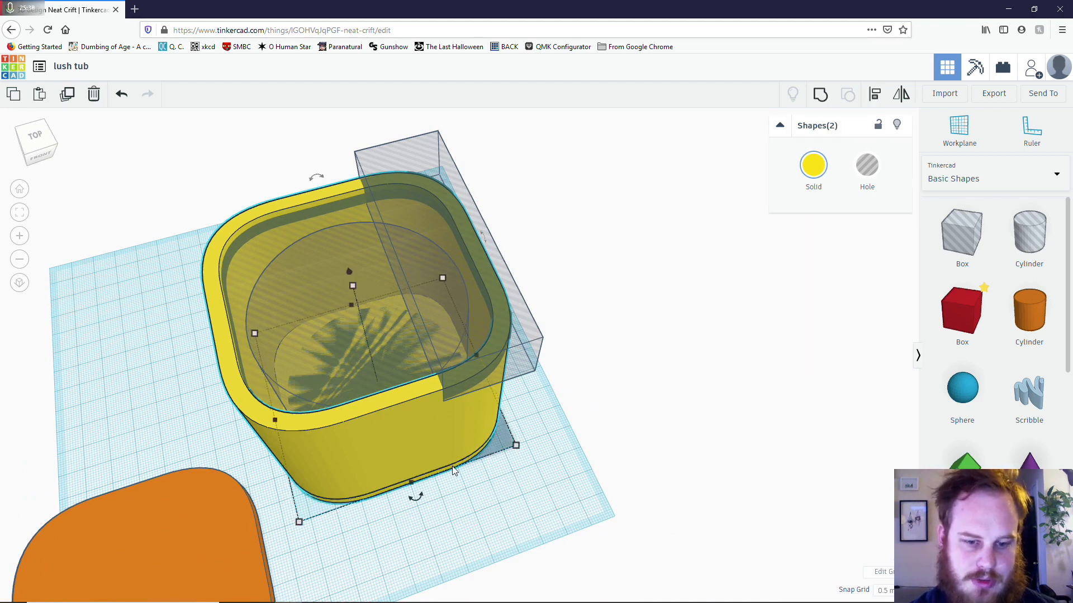
pyautogui.click(820, 98)
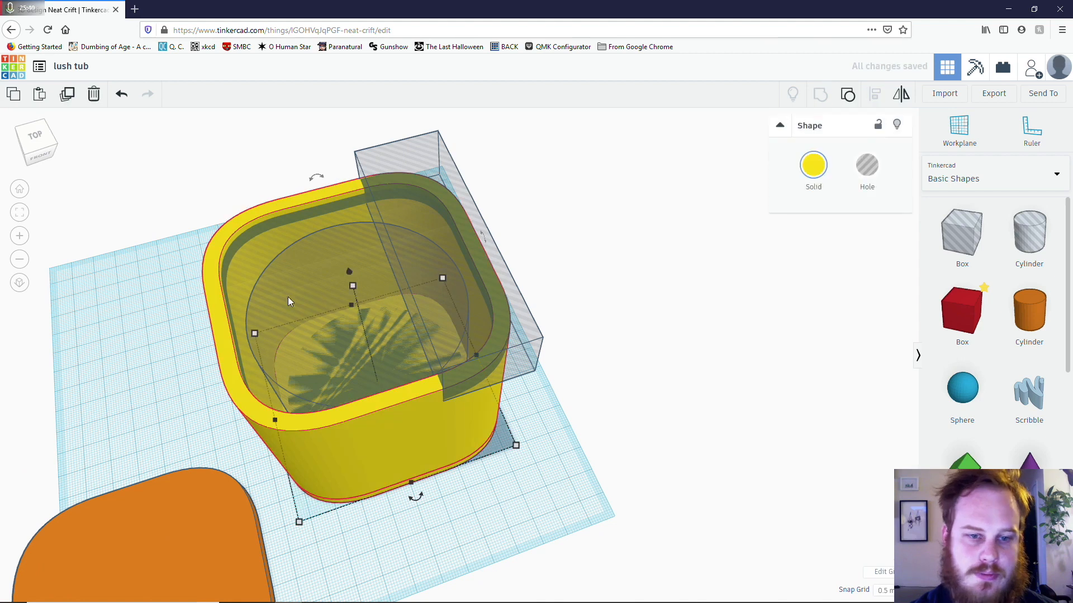
# - Group the tub with the lid hole plate again to recut the lid groove, and deselect it
pyautogui.doubleClick(255, 256)
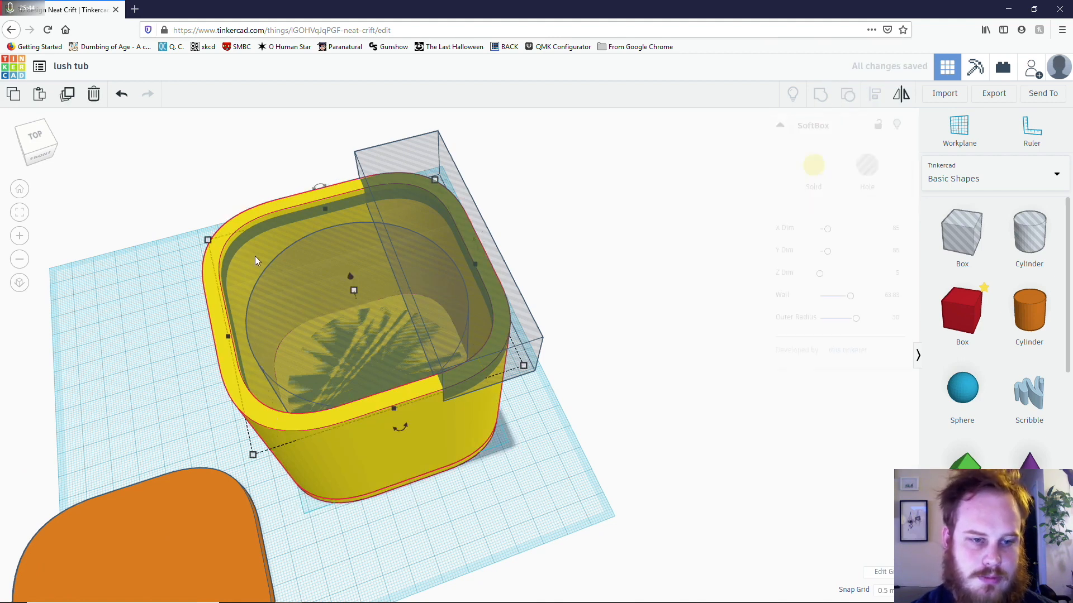
pyautogui.click(244, 219)
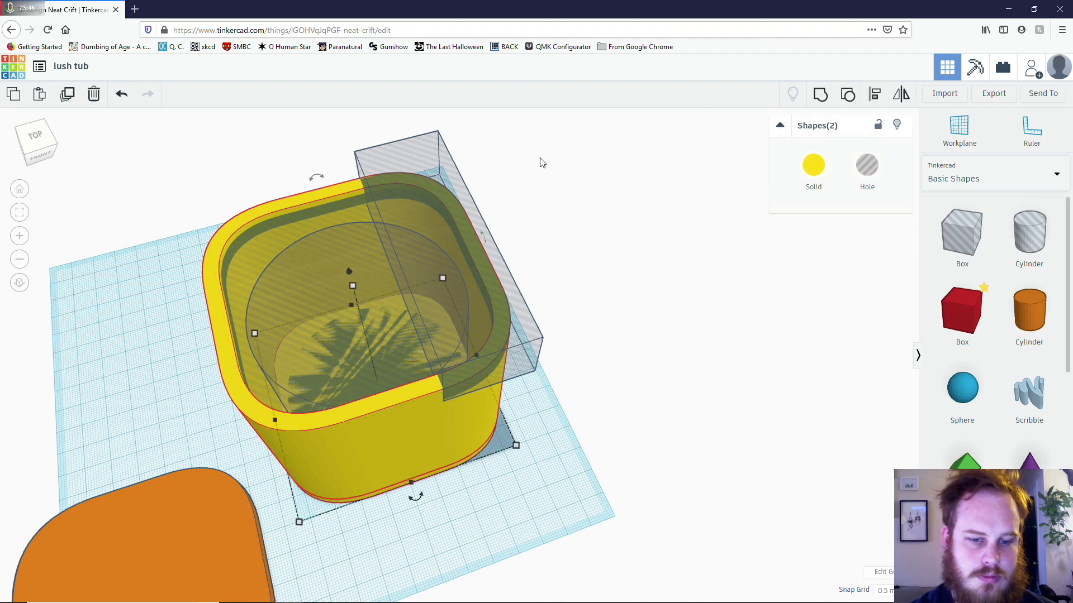
pyautogui.click(821, 97)
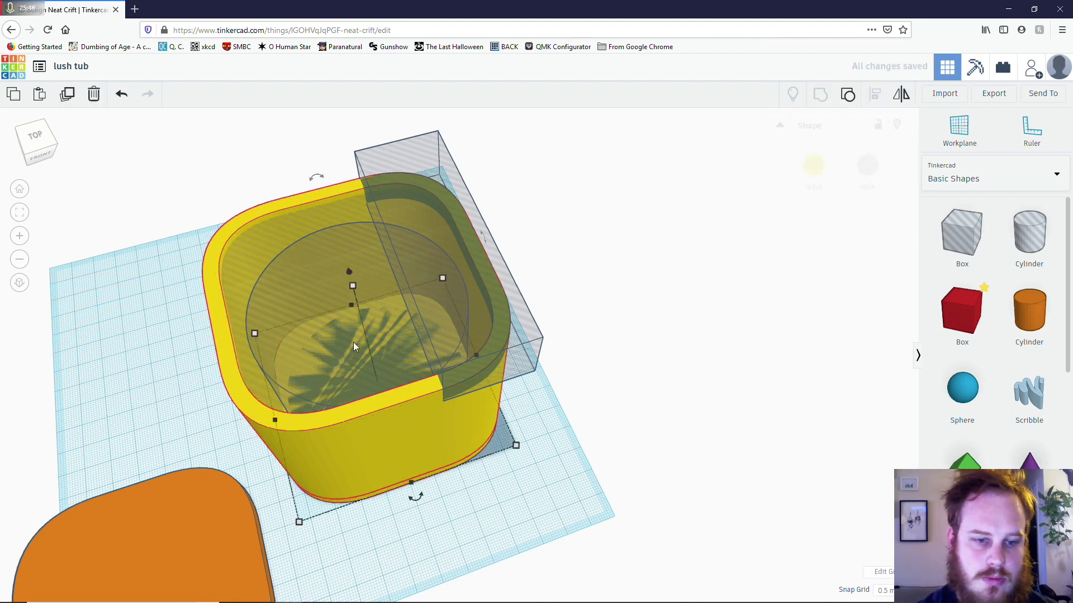
pyautogui.click(448, 527)
# - Center the box hole lengthwise on the tub's rim side and group it with the tub to cut that side open
pyautogui.moveTo(448, 527); pyautogui.dragTo(584, 303, button='right')
pyautogui.click(584, 304)
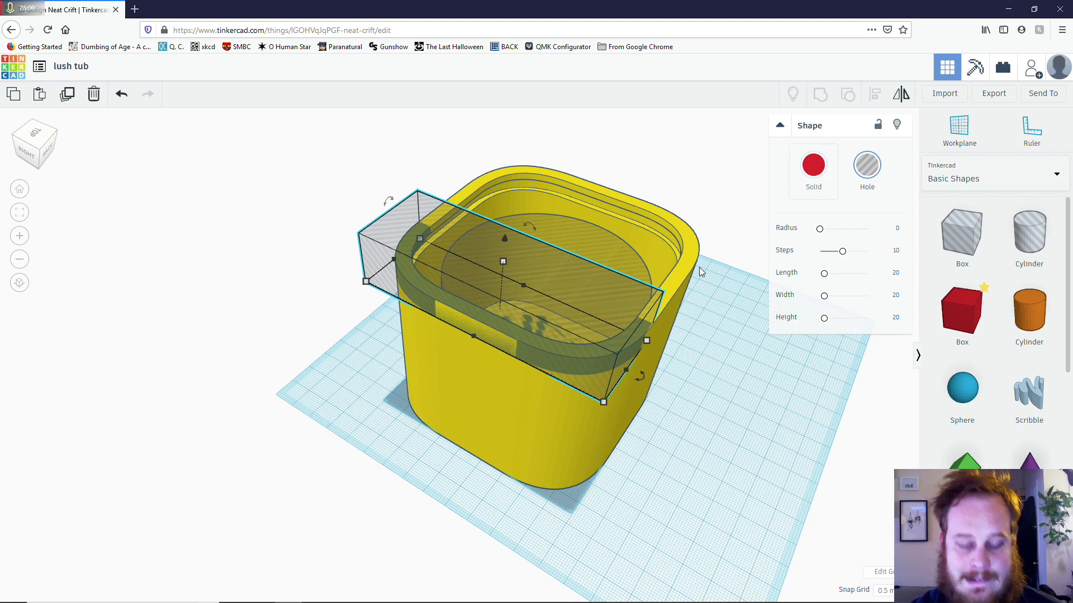
pyautogui.keyDown('shift'); pyautogui.click(597, 448); pyautogui.keyUp('shift')
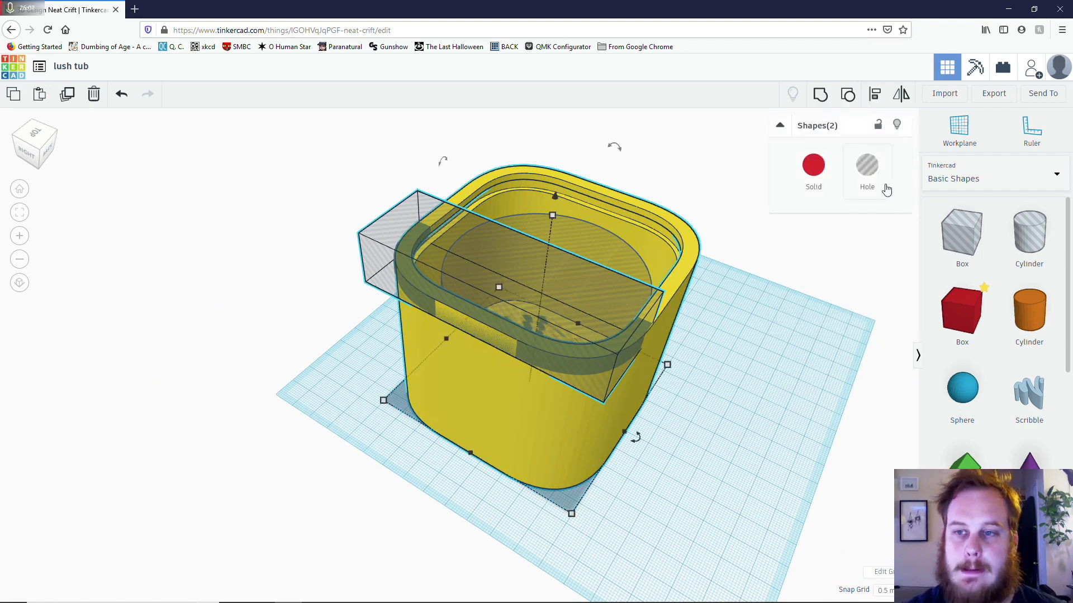
pyautogui.click(876, 95)
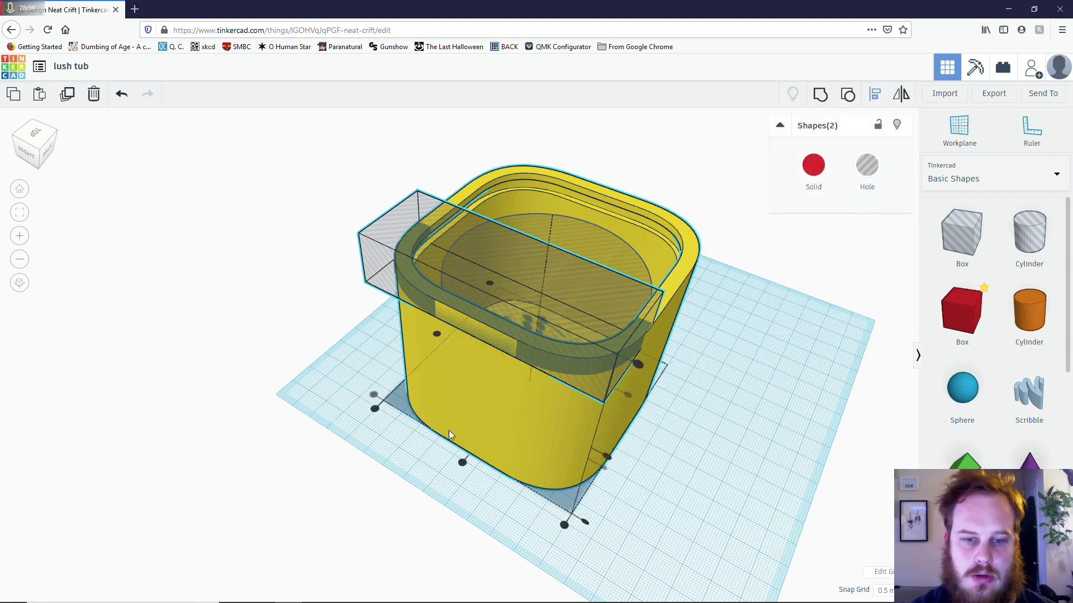
pyautogui.click(463, 463)
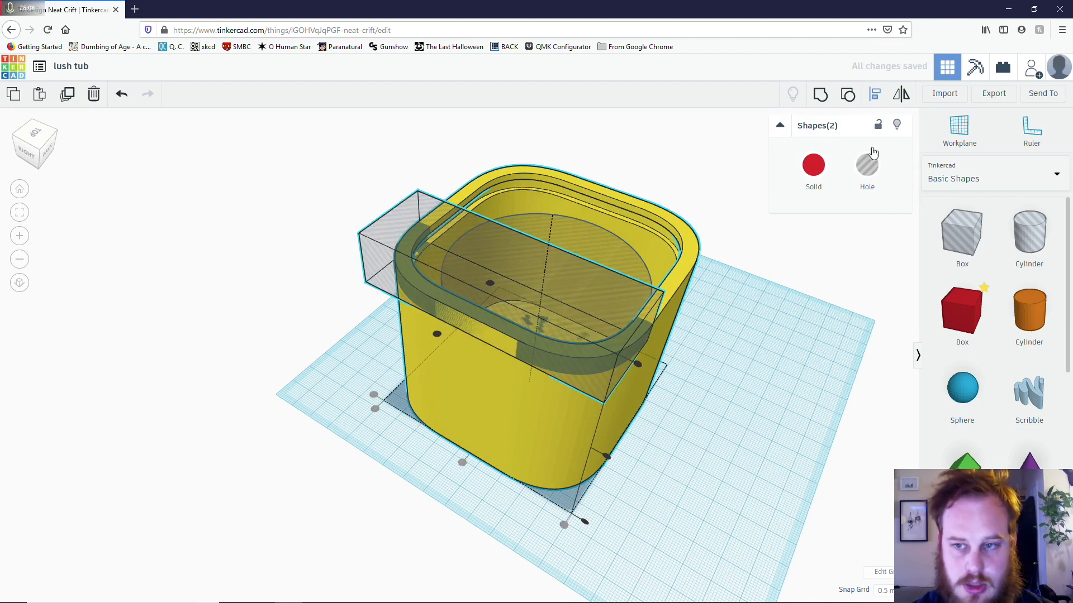
pyautogui.click(819, 94)
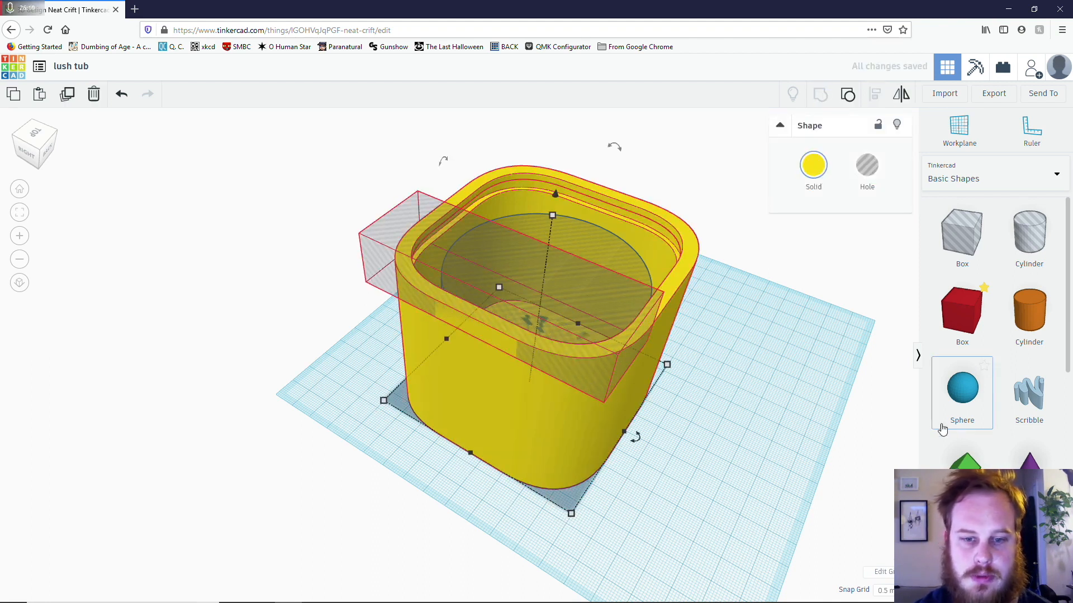
# - Select the orange SoftBox lid, and examine the tub's cut rim and lid groove from the back and the open side
pyautogui.moveTo(749, 499); pyautogui.dragTo(568, 367, button='right')
pyautogui.click(536, 355)
pyautogui.moveTo(671, 528); pyautogui.dragTo(755, 418, button='right')
pyautogui.click(755, 408)
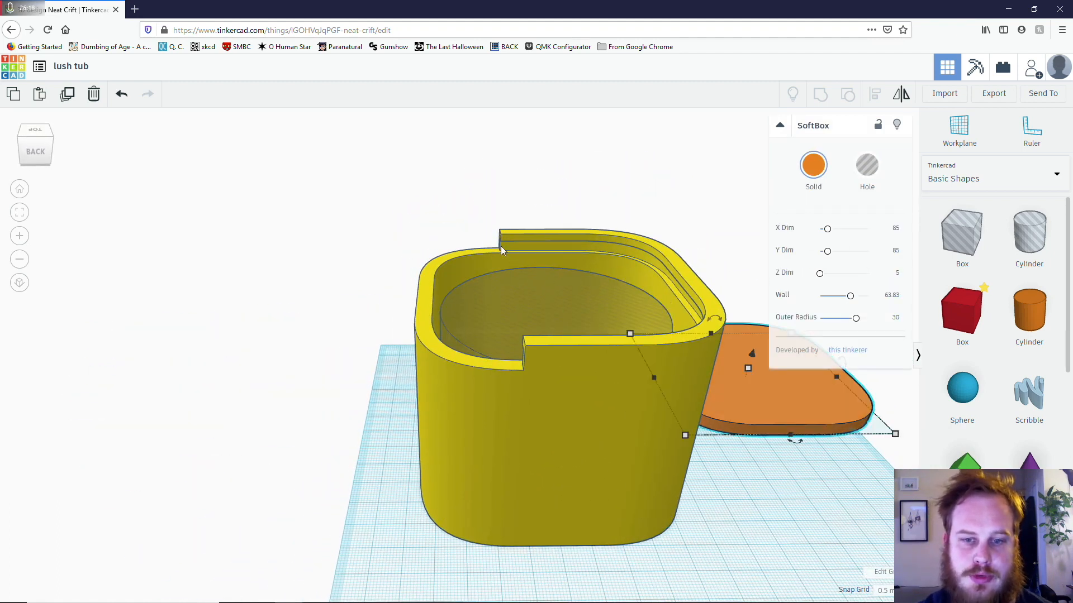
pyautogui.moveTo(487, 300); pyautogui.dragTo(779, 327, button='right')
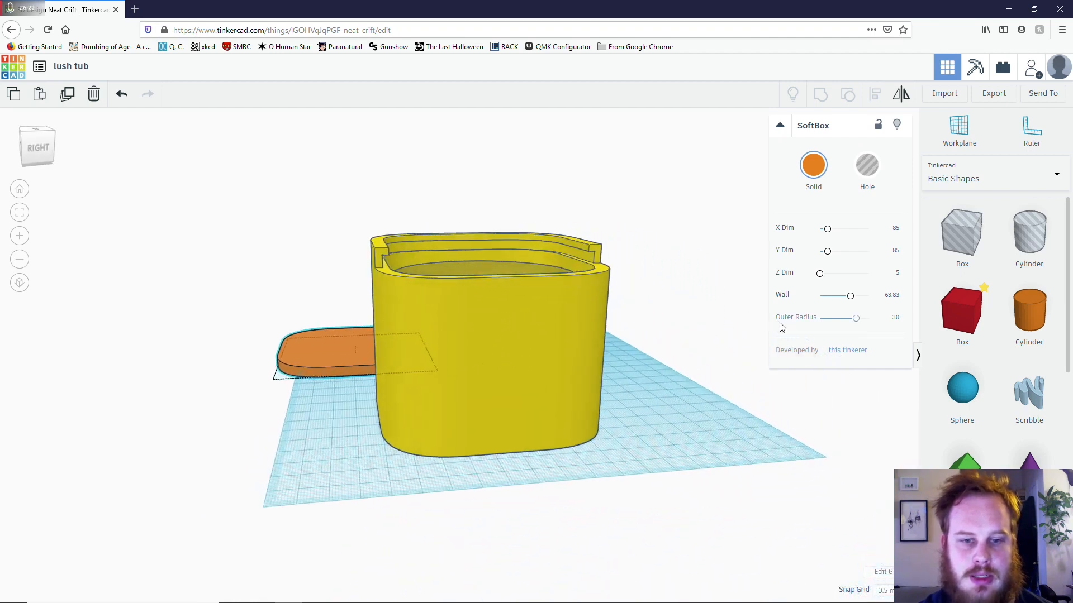
pyautogui.moveTo(507, 350); pyautogui.dragTo(494, 329, button='right')
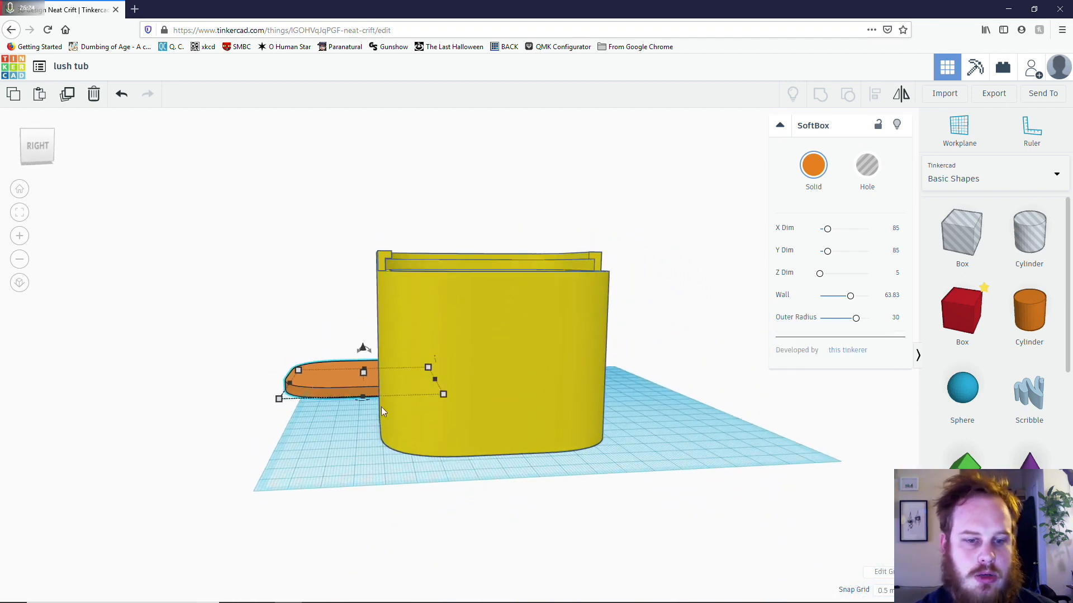
pyautogui.moveTo(365, 372)
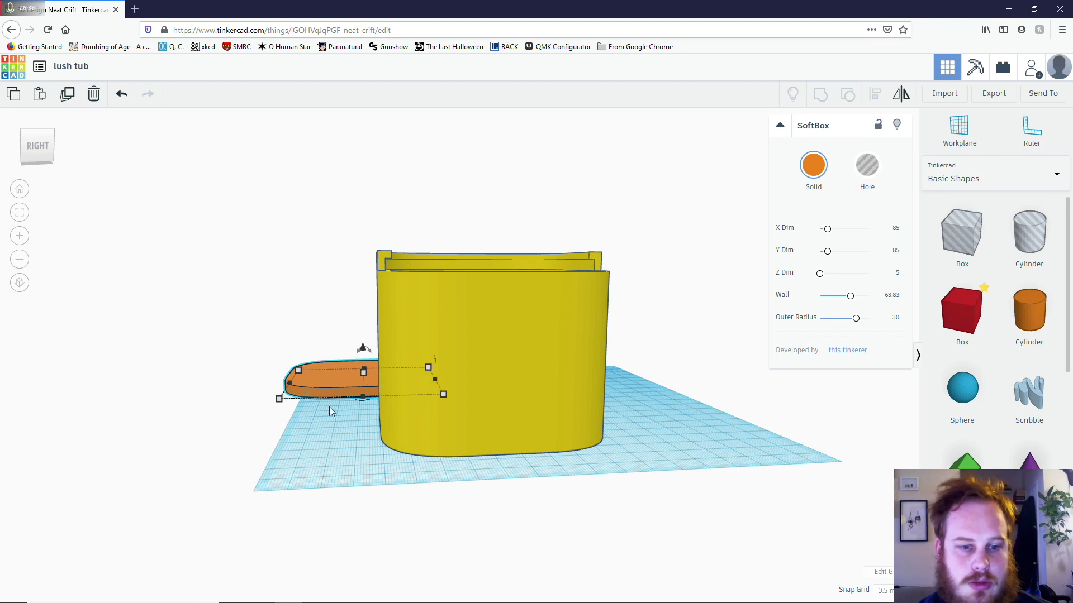
pyautogui.moveTo(397, 271); pyautogui.dragTo(455, 343, button='right')
pyautogui.moveTo(368, 393); pyautogui.dragTo(308, 444, button='right')
pyautogui.scroll(3, 282, 434)
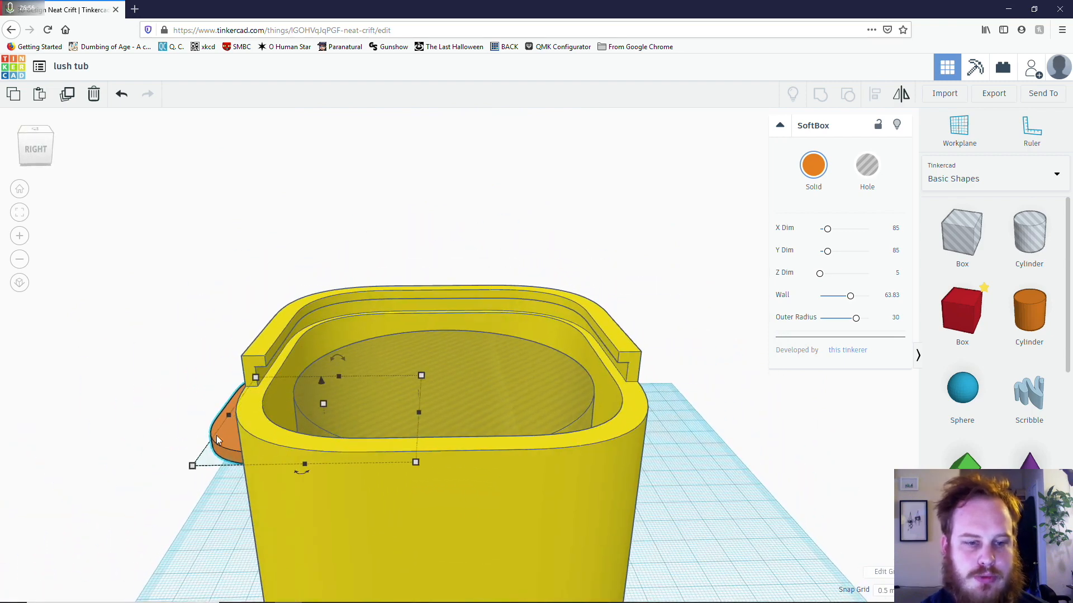